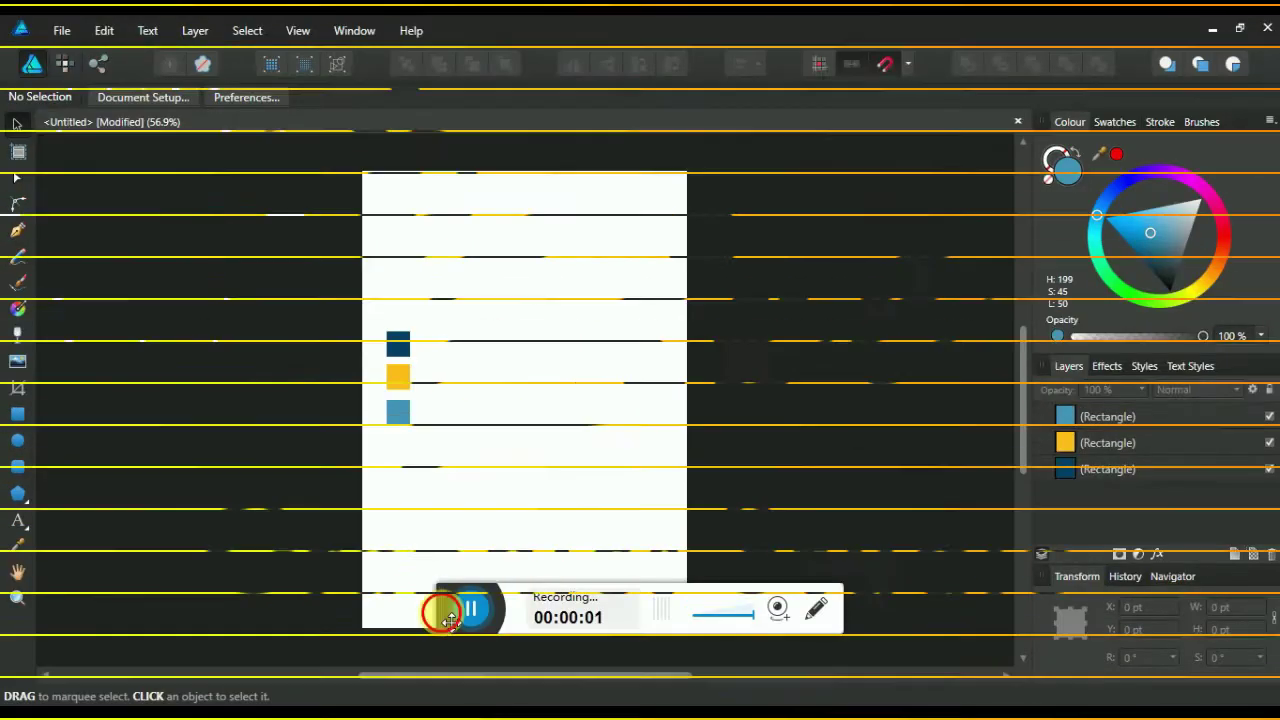
# Draw a triangle from the page's top-left corner to the right edge and fill it light blue from the swatch.
pyautogui.click(22, 232)
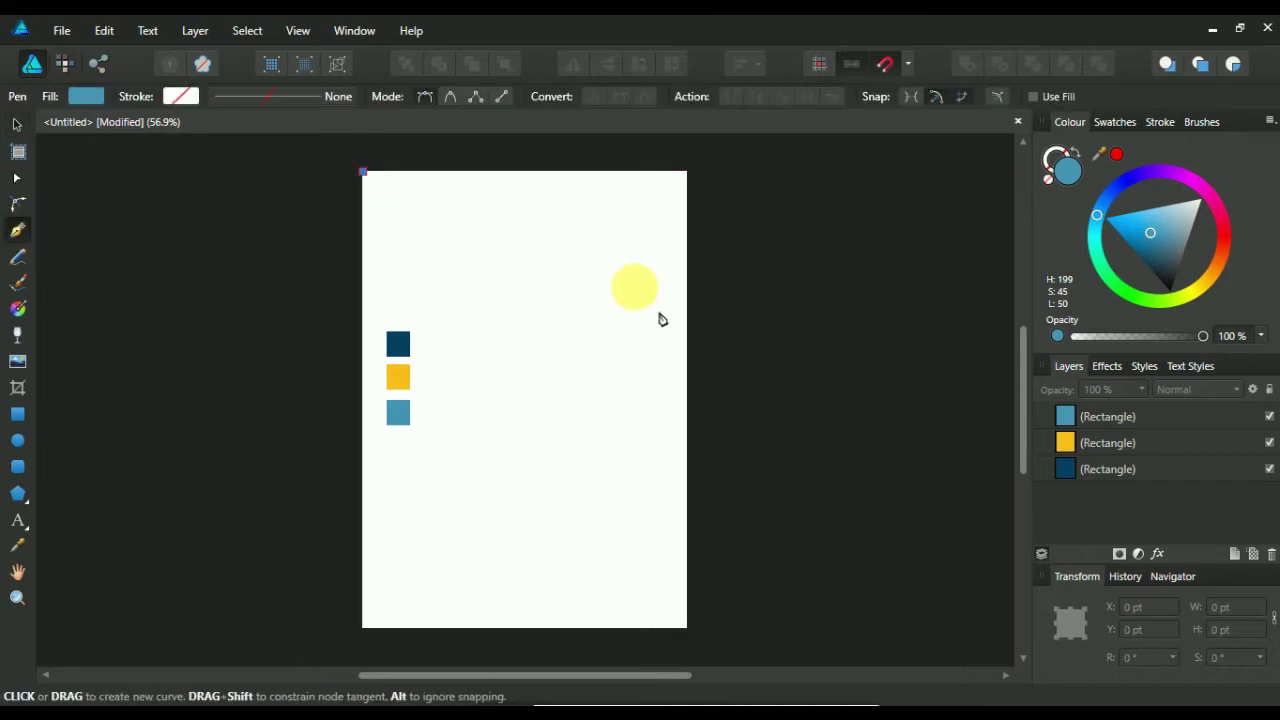
pyautogui.click(688, 325)
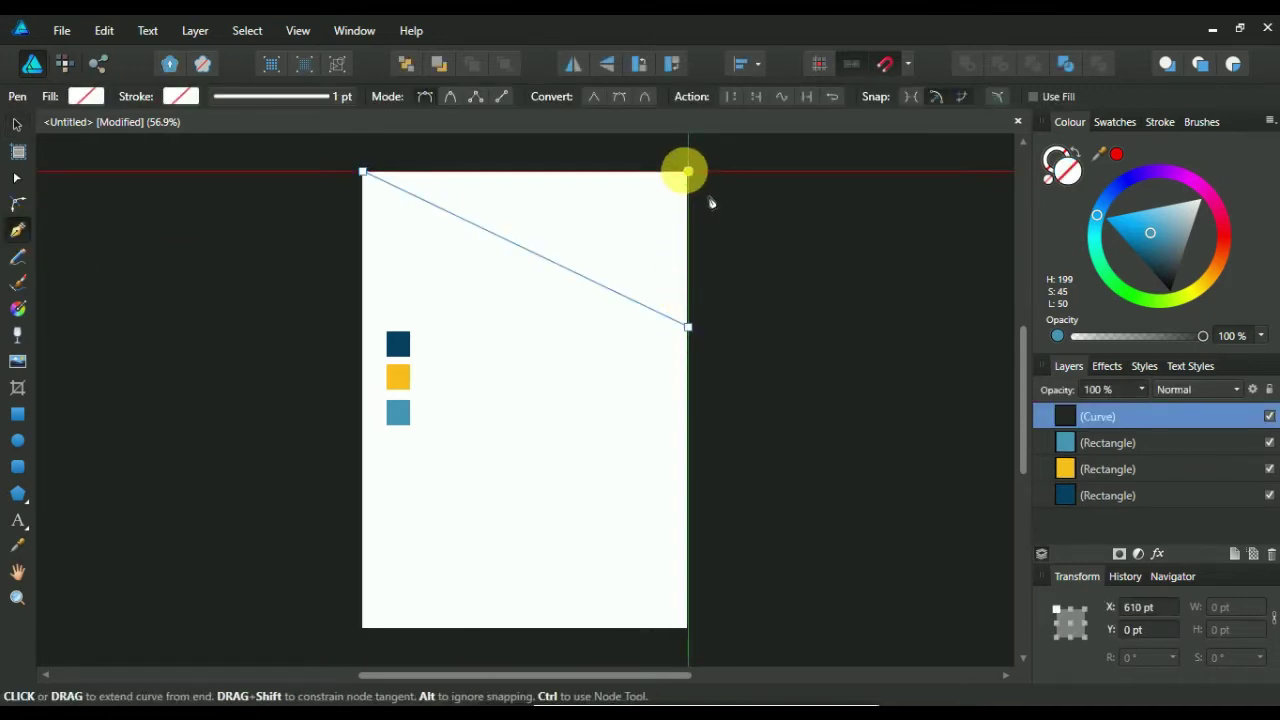
pyautogui.click(363, 172)
pyautogui.moveTo(1118, 158); pyautogui.dragTo(396, 418)
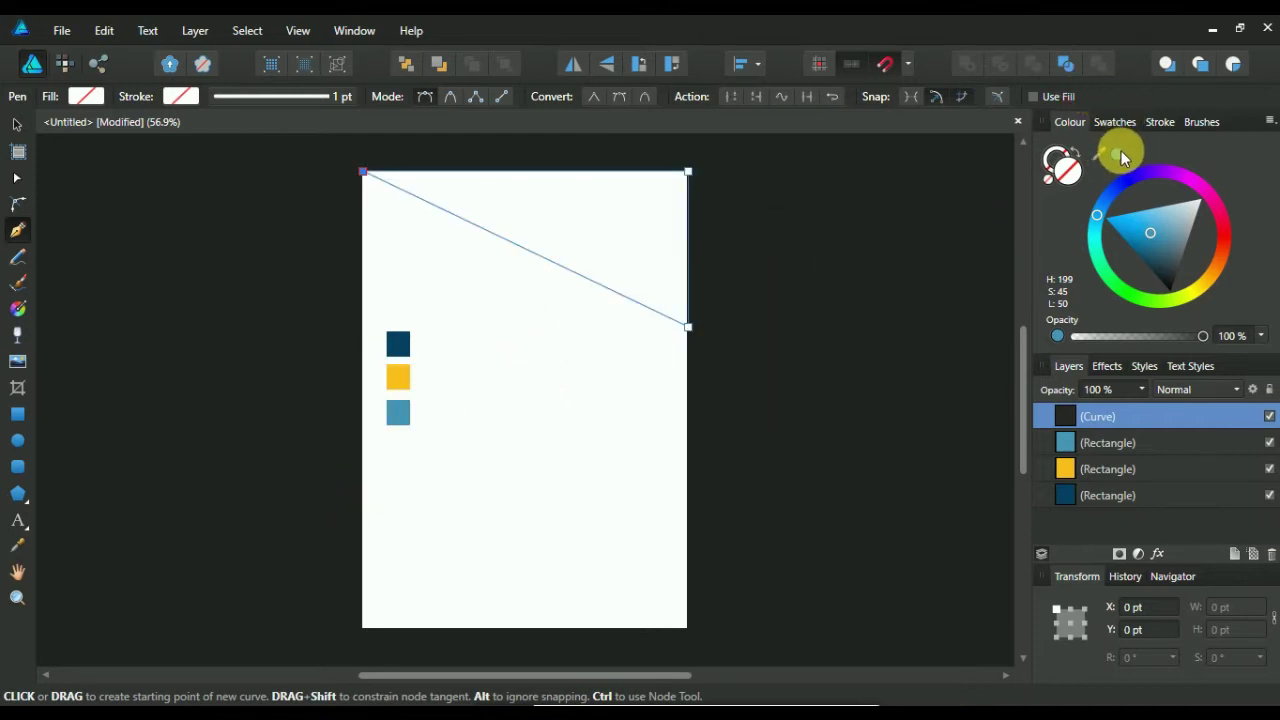
pyautogui.click(1119, 153)
pyautogui.click(17, 124)
pyautogui.click(135, 199)
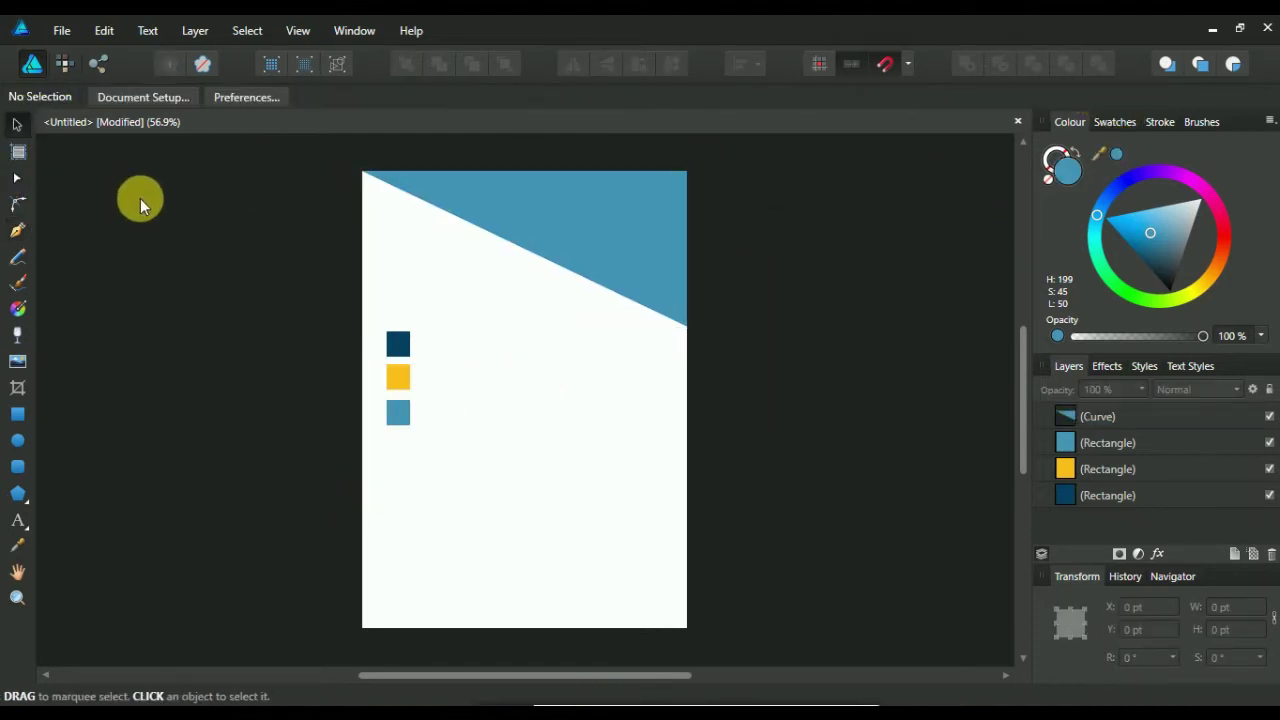
# Draw a four-sided block from the blue edge to the bottom-right corner, filled yellow from the swatch.
pyautogui.click(17, 232)
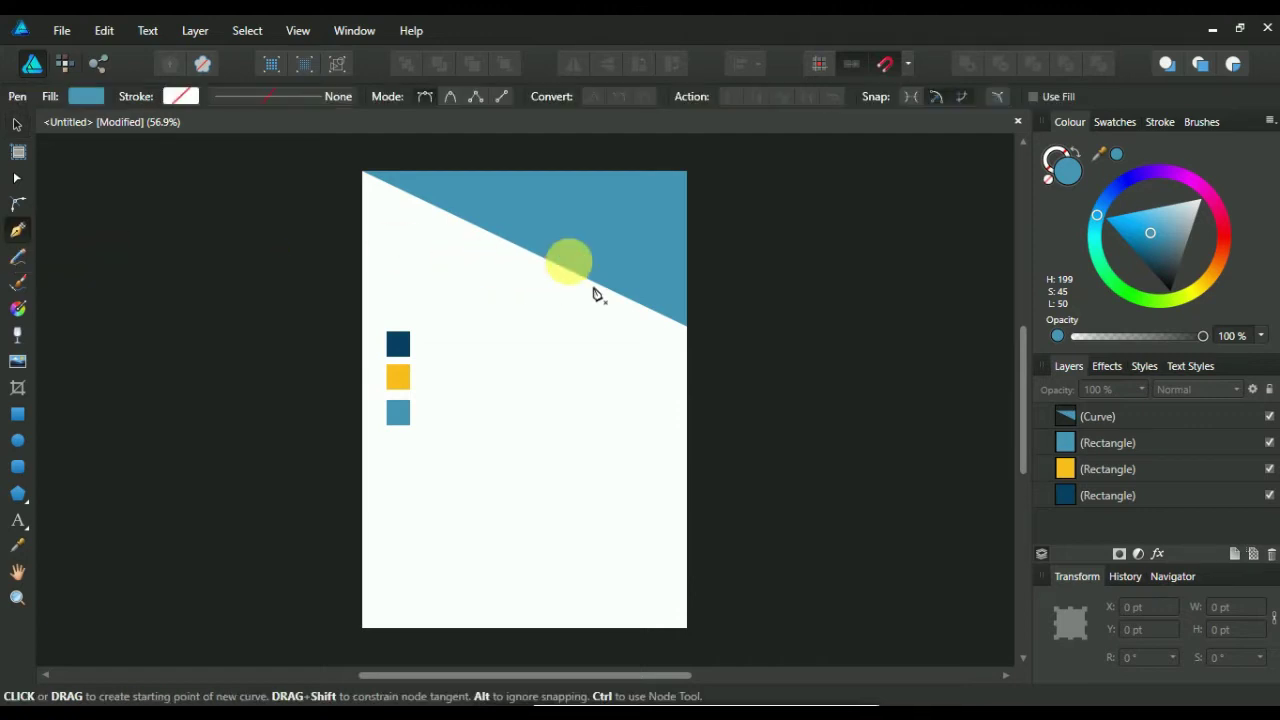
pyautogui.click(594, 267)
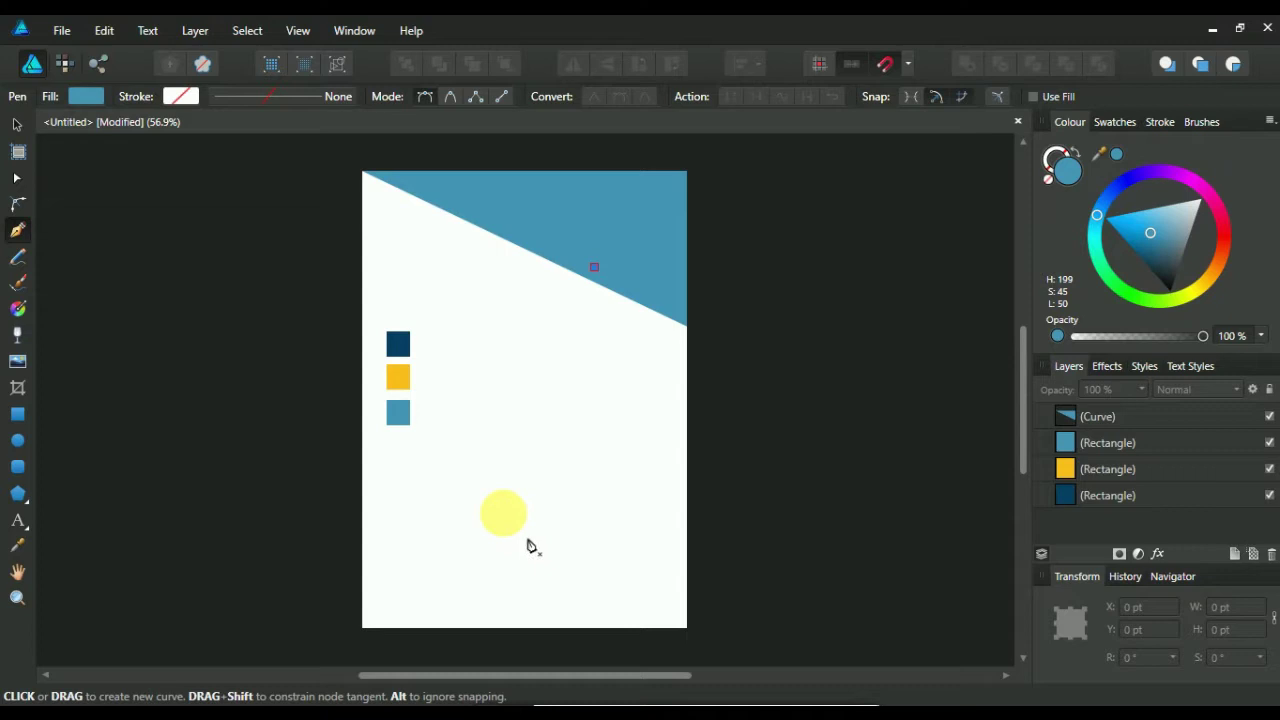
pyautogui.click(503, 513)
pyautogui.click(688, 630)
pyautogui.click(688, 304)
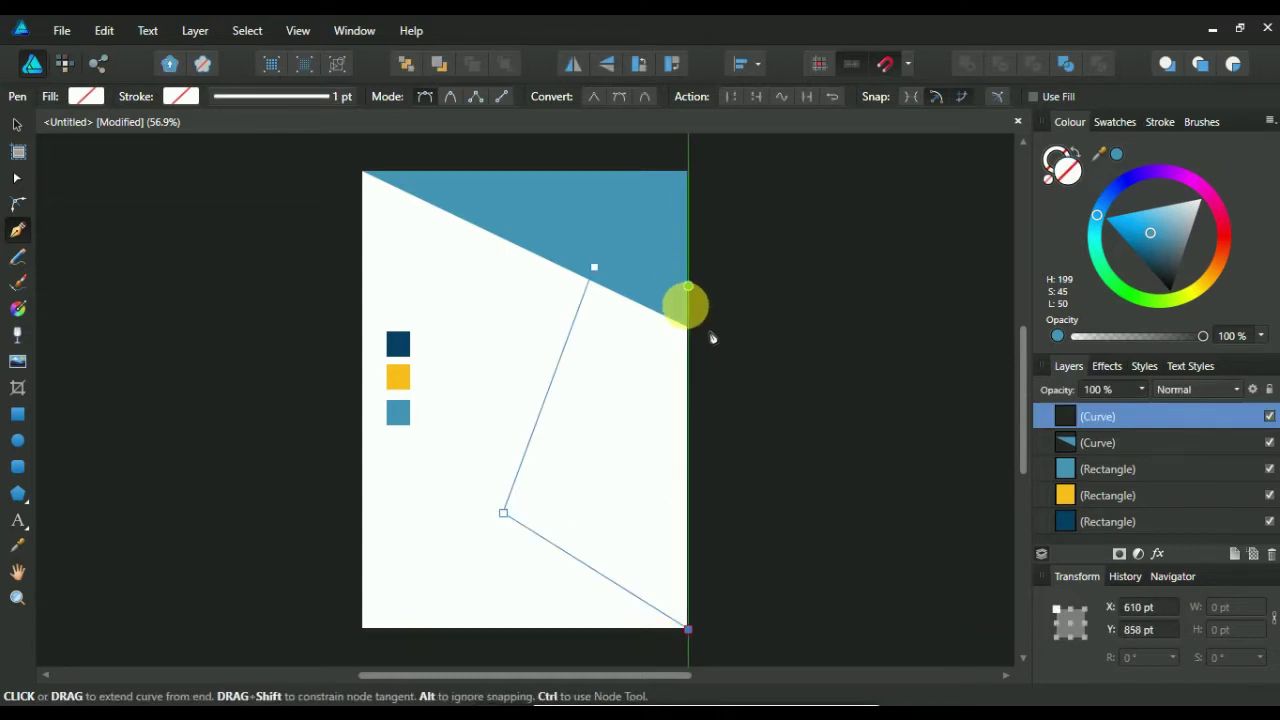
pyautogui.click(596, 269)
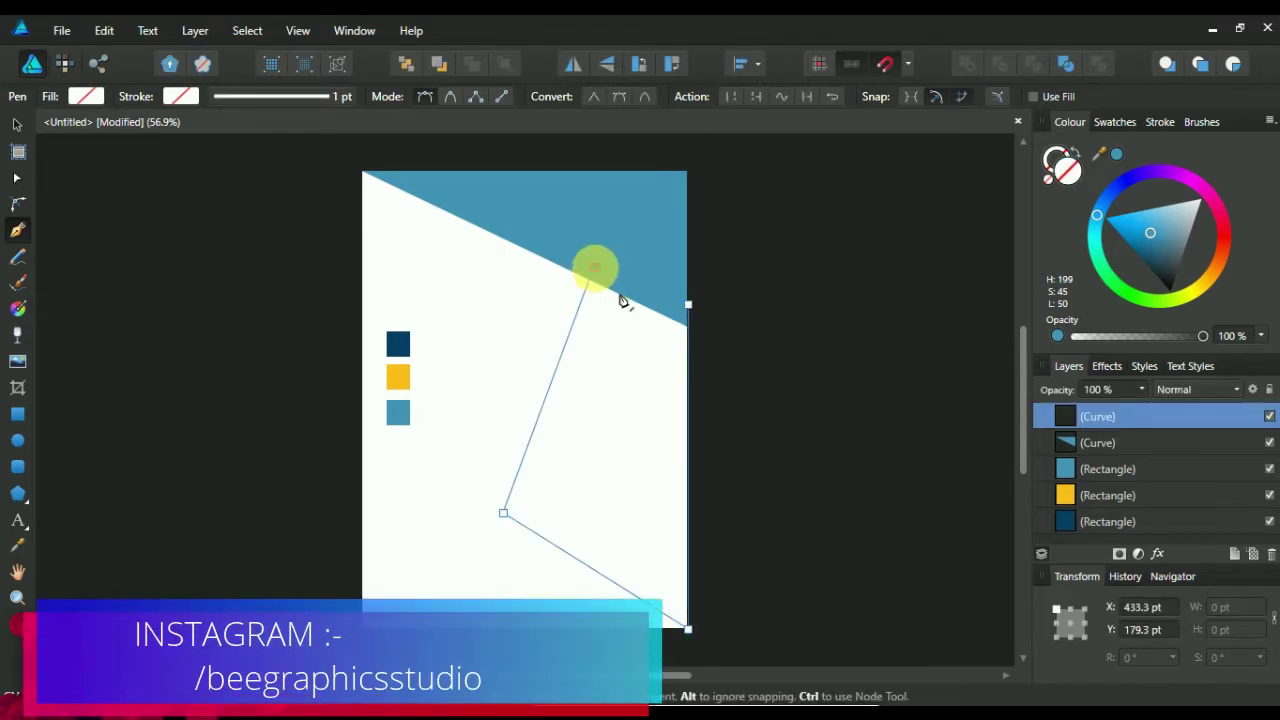
pyautogui.moveTo(1099, 153); pyautogui.dragTo(398, 376)
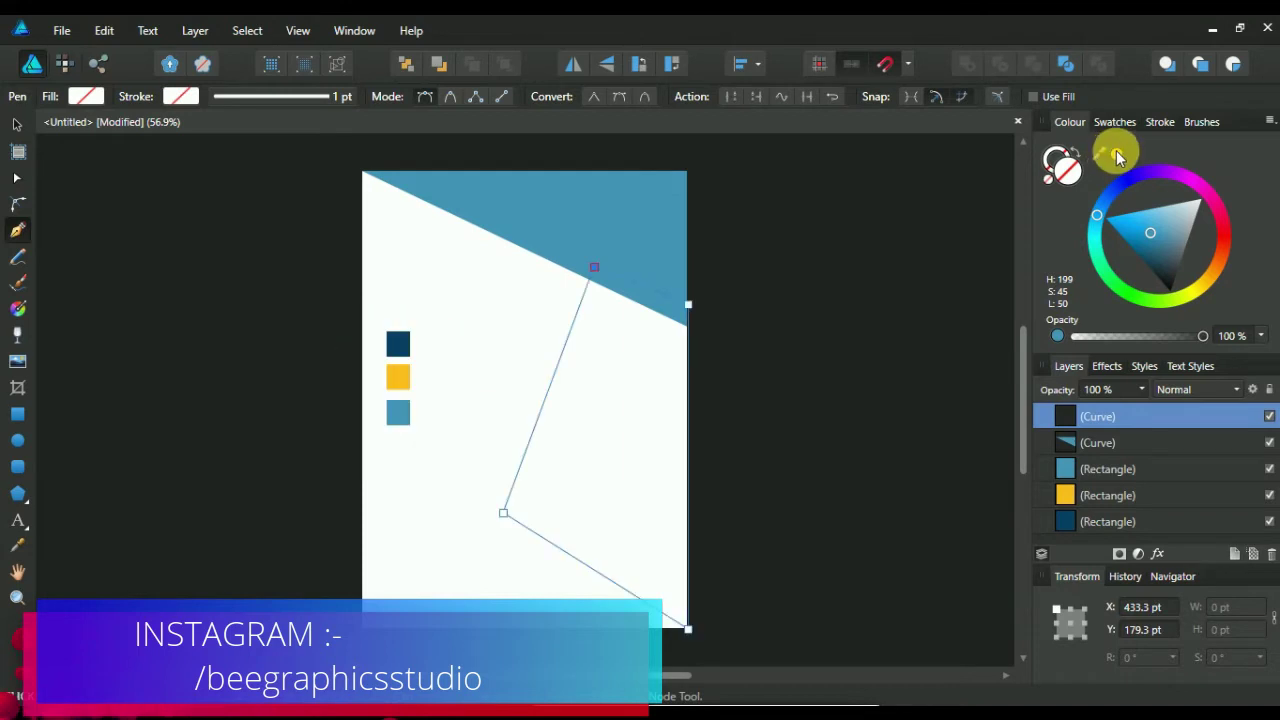
pyautogui.click(1116, 153)
# Move the yellow block back one layer, behind the blue triangle.
pyautogui.click(16, 124)
pyautogui.click(767, 198)
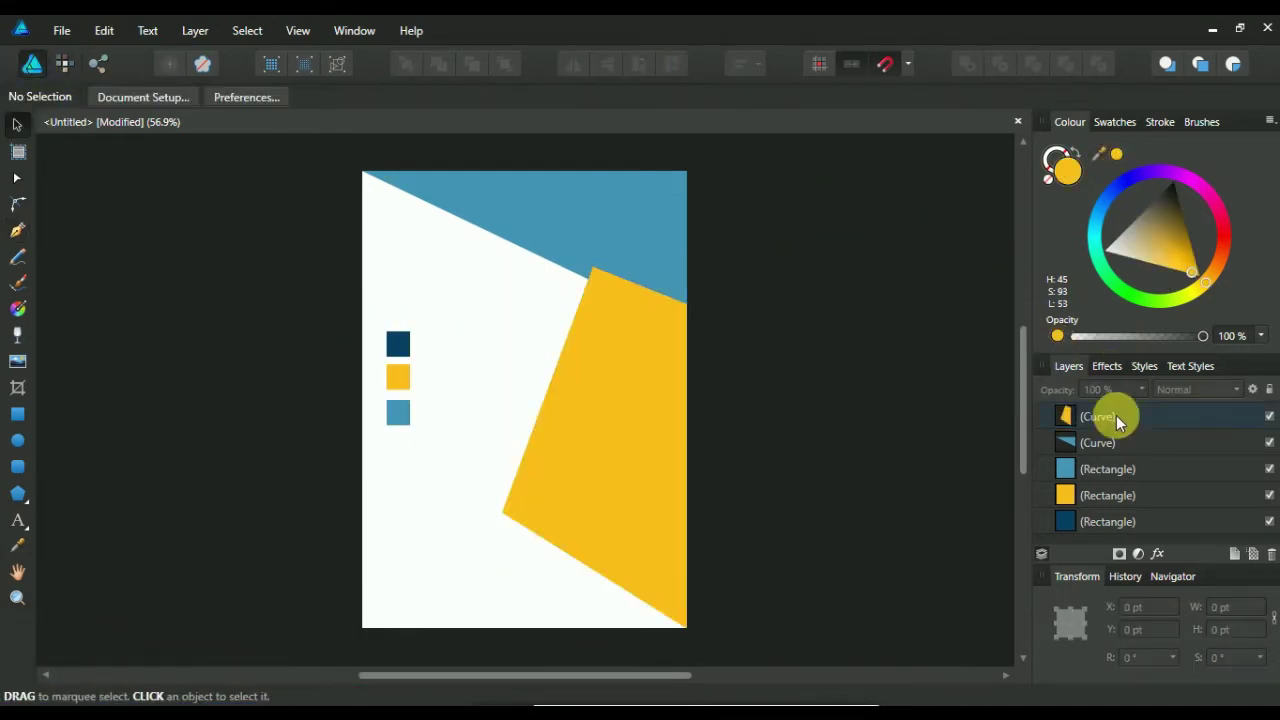
pyautogui.click(1106, 419)
pyautogui.hotkey('ctrl', '[')
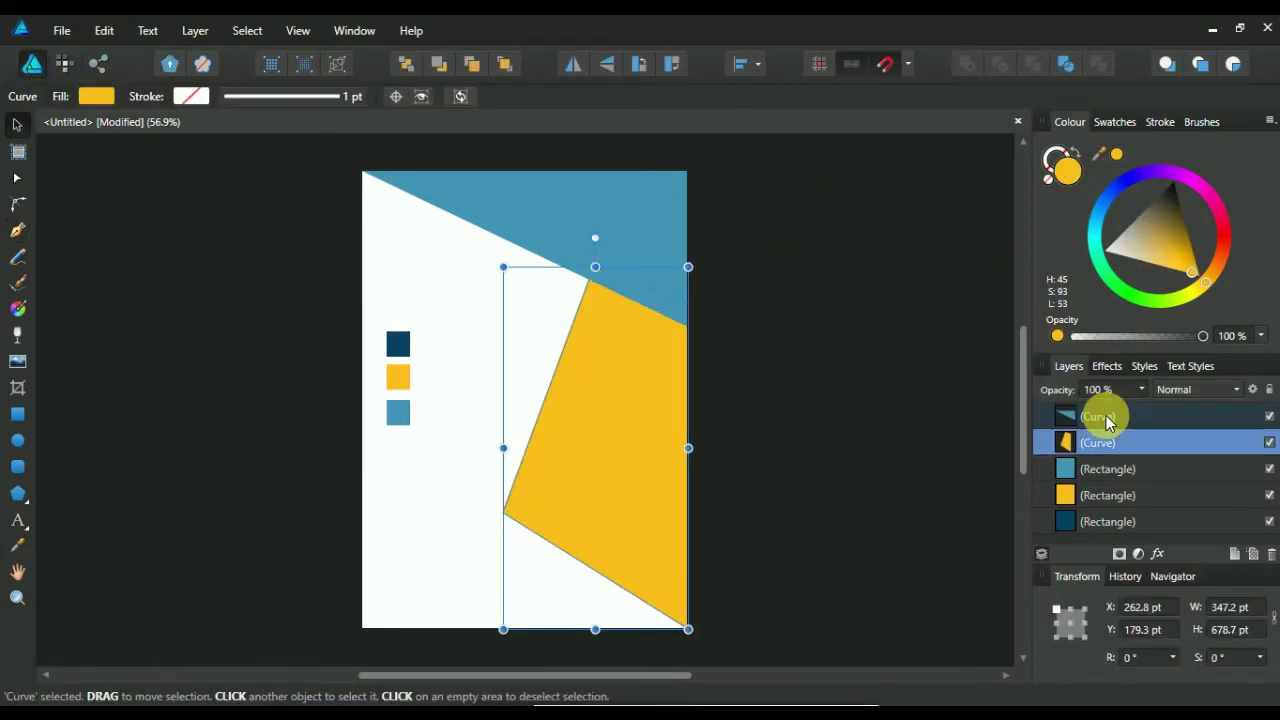
pyautogui.click(840, 293)
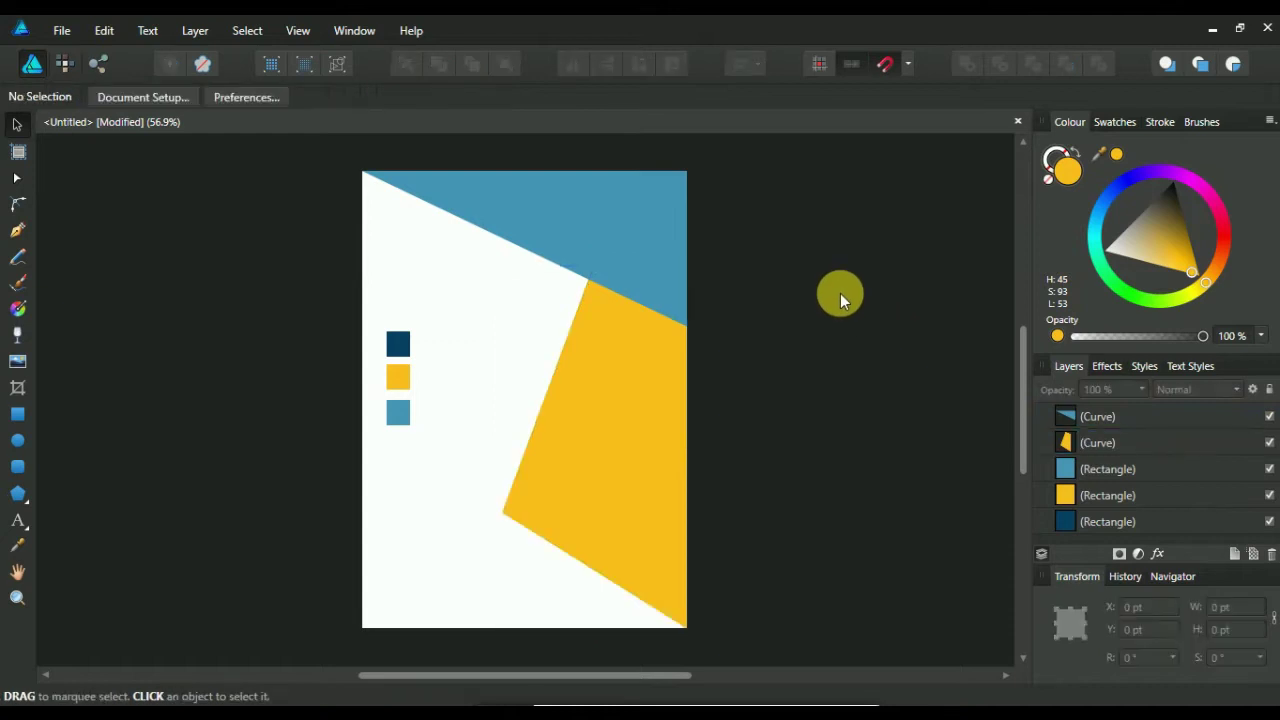
pyautogui.click(16, 232)
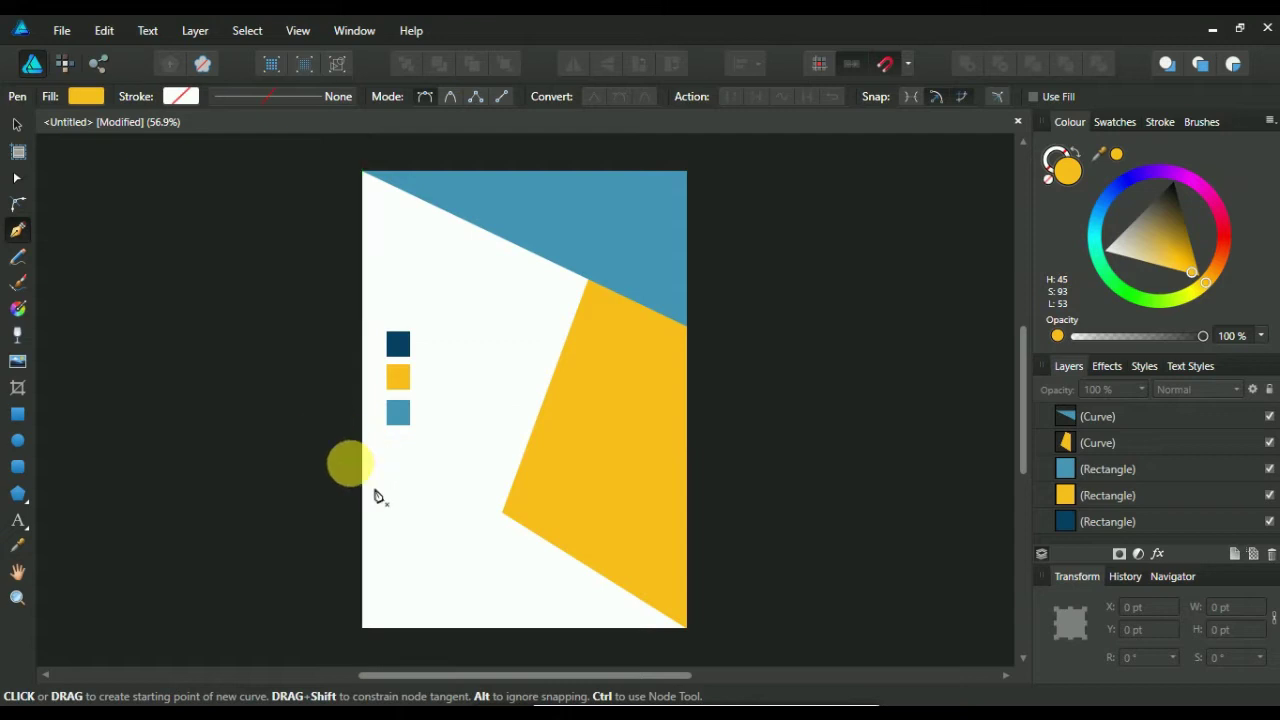
# Draw a triangle across the bottom-left of the page, filled navy from the swatch.
pyautogui.click(362, 448)
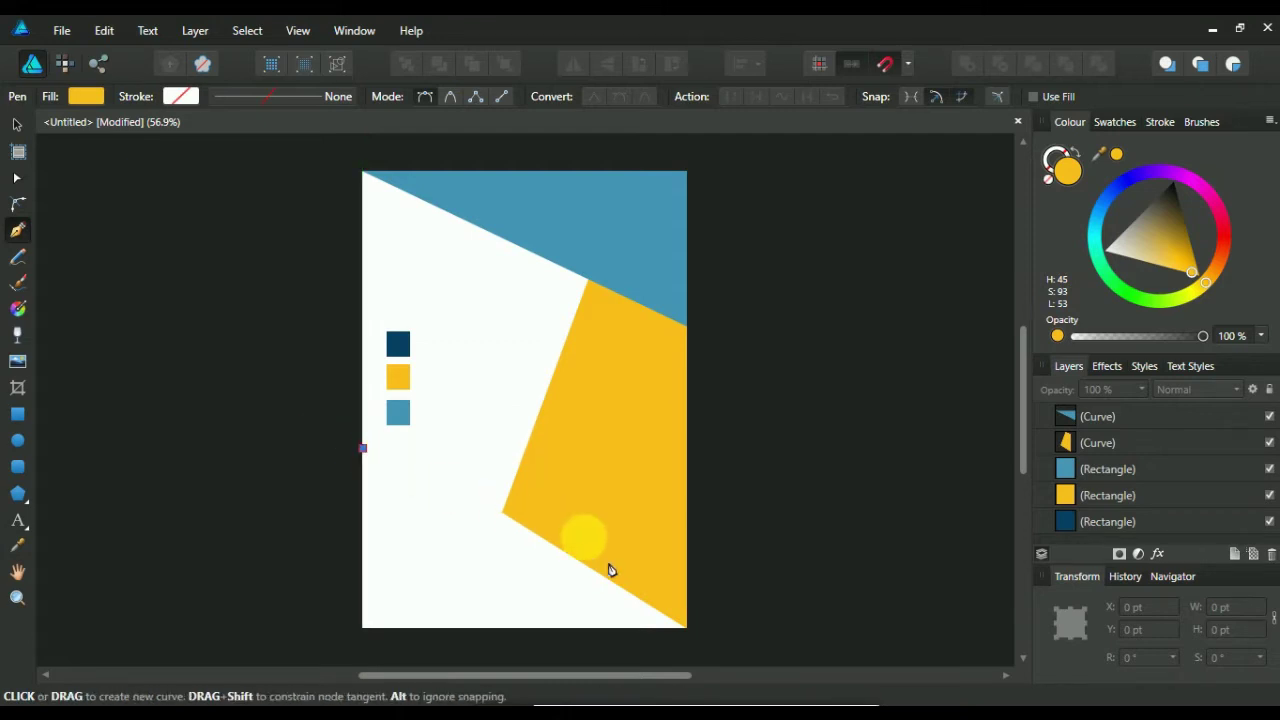
pyautogui.click(688, 628)
pyautogui.click(362, 628)
pyautogui.moveTo(1100, 152); pyautogui.dragTo(390, 343)
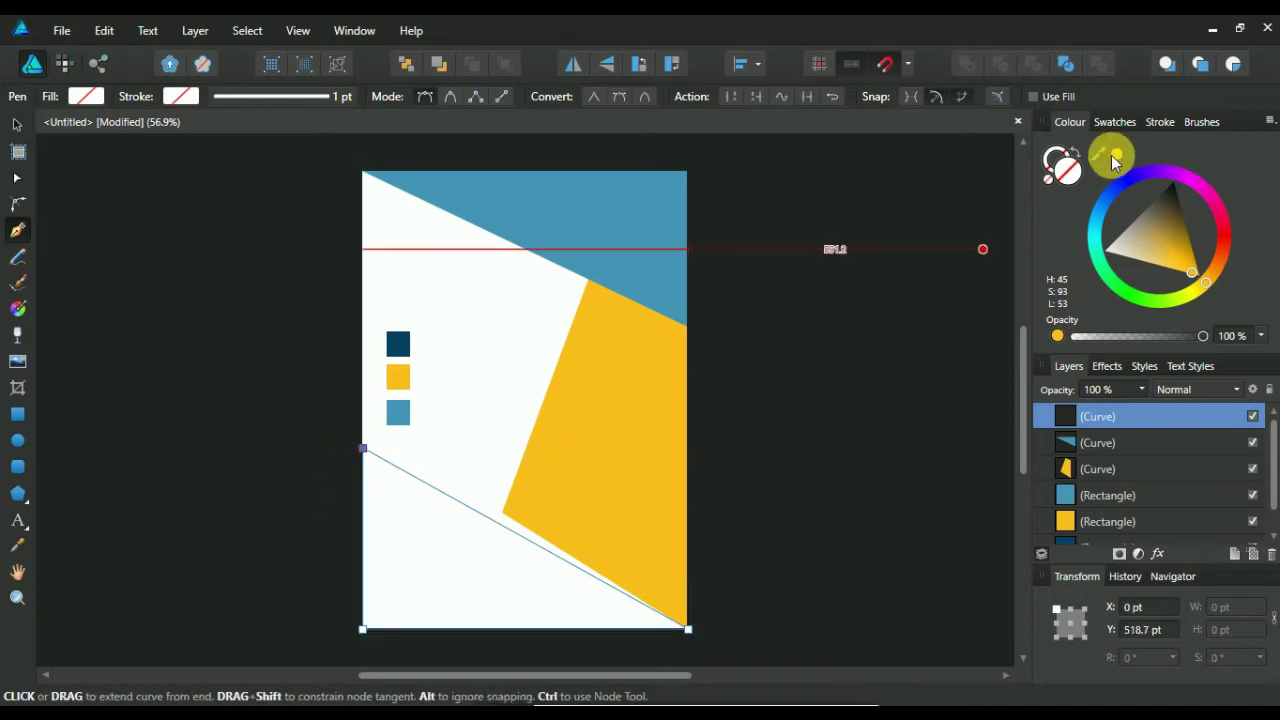
pyautogui.click(1116, 154)
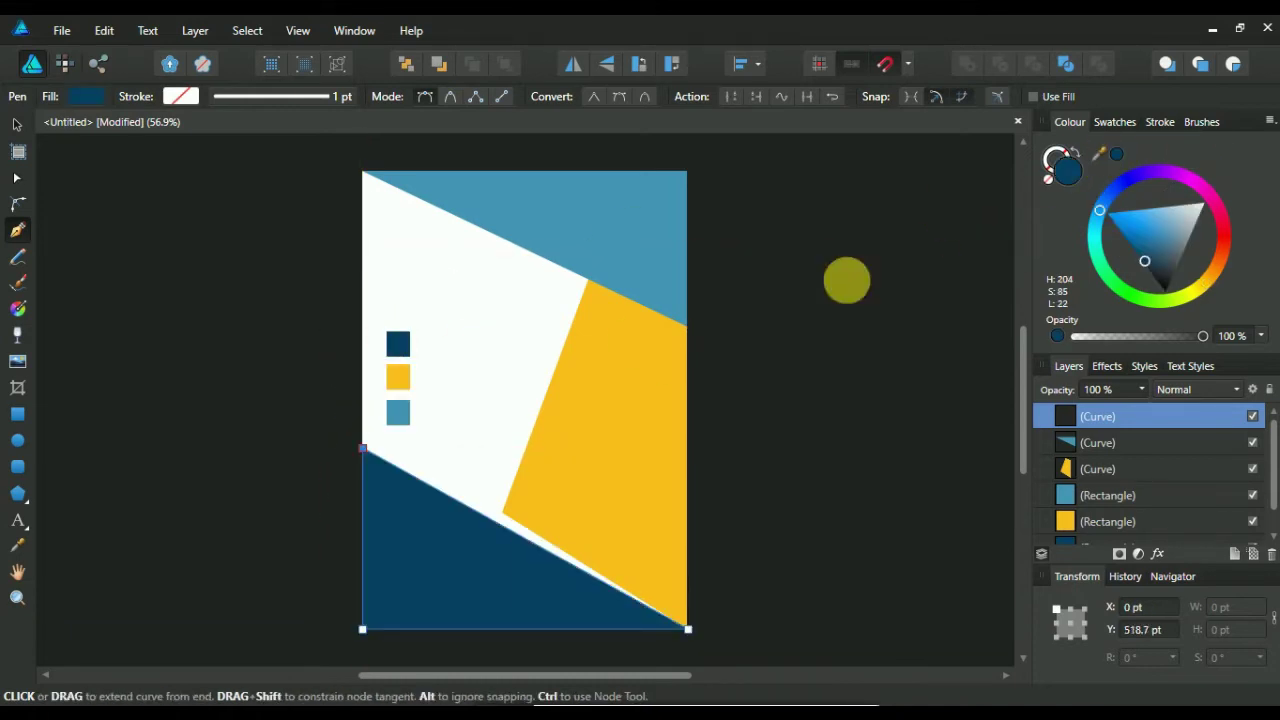
pyautogui.click(17, 124)
# Drag the yellow block's corner nodes onto the navy and blue edges.
pyautogui.click(150, 291)
pyautogui.click(566, 517)
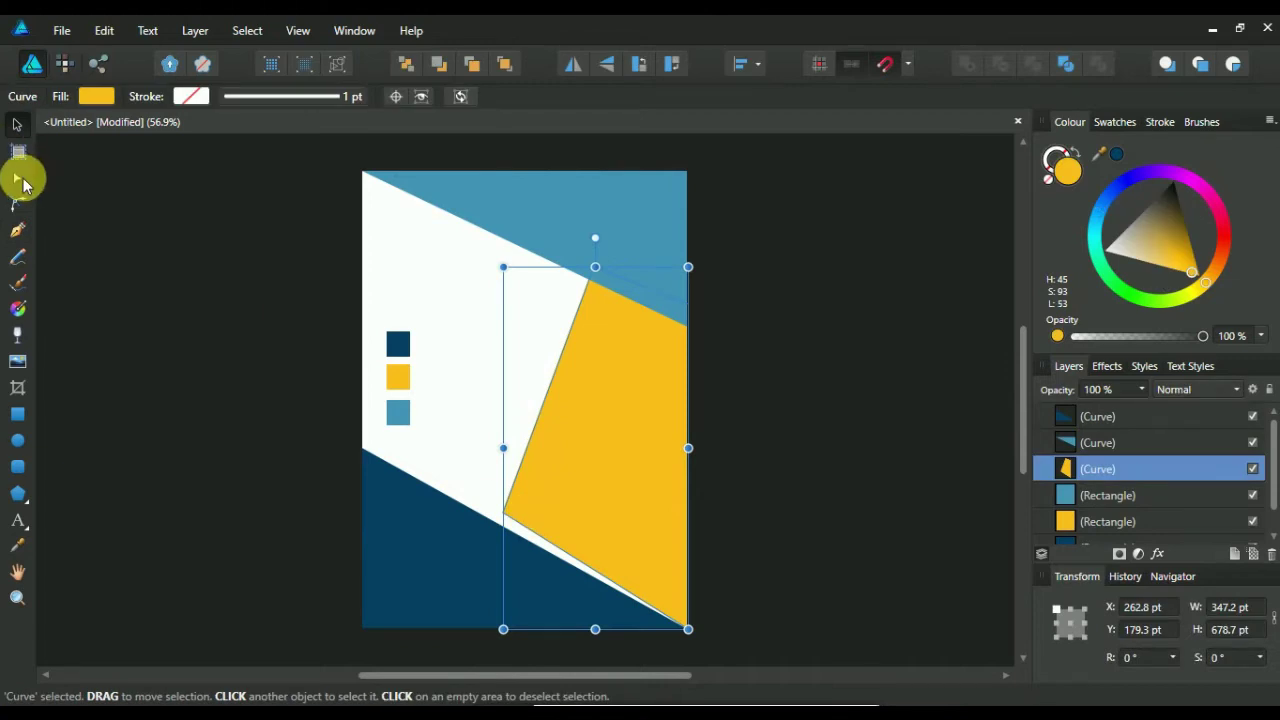
pyautogui.click(18, 177)
pyautogui.moveTo(503, 514); pyautogui.dragTo(493, 521)
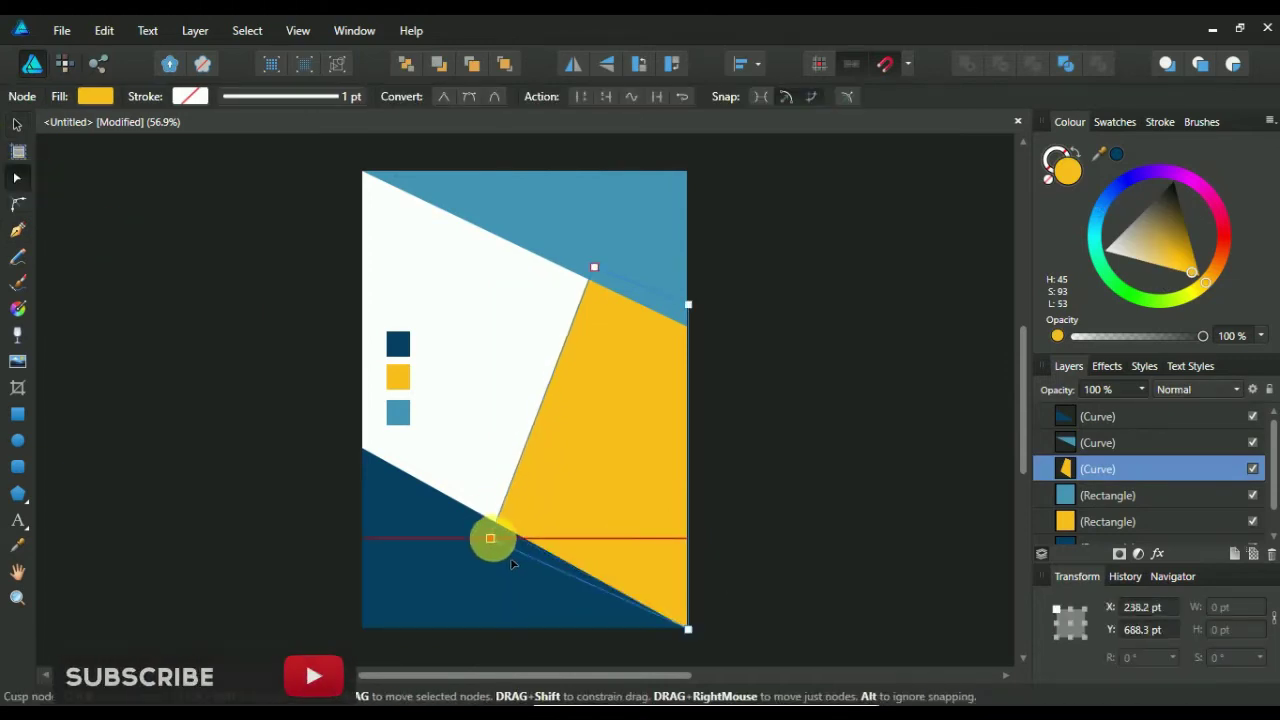
pyautogui.click(866, 392)
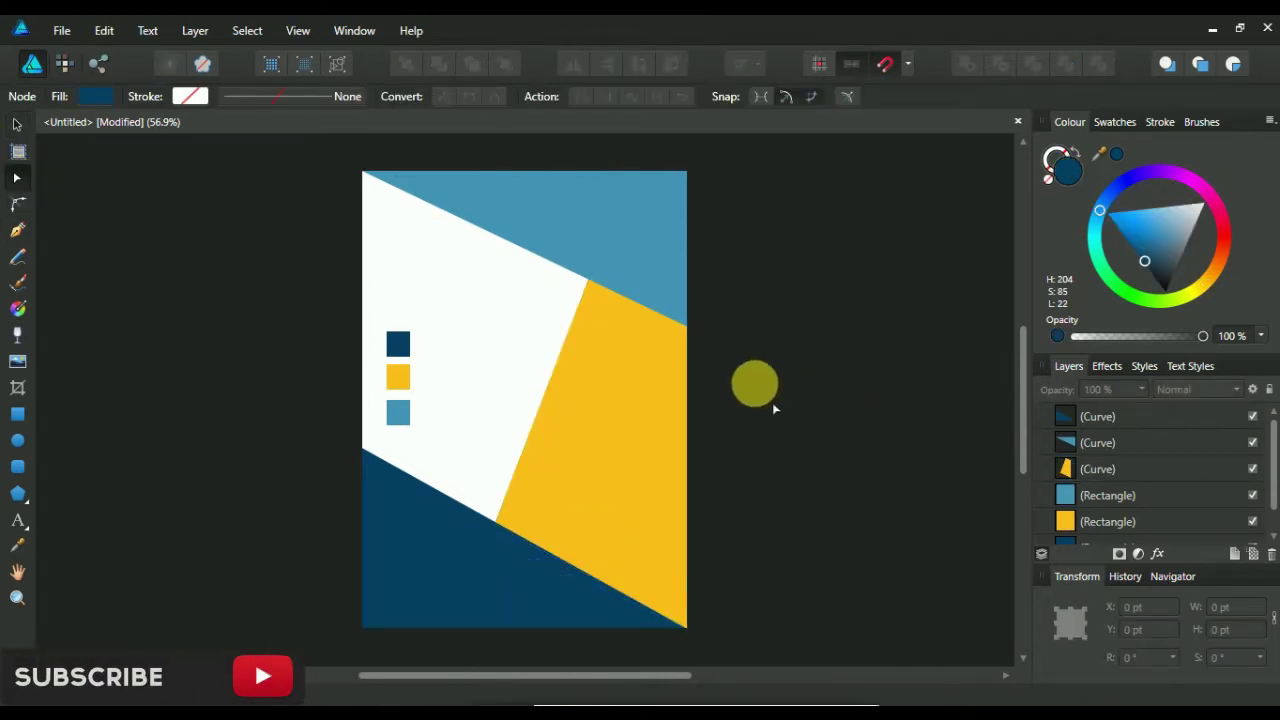
pyautogui.click(622, 296)
pyautogui.moveTo(630, 299); pyautogui.dragTo(654, 304)
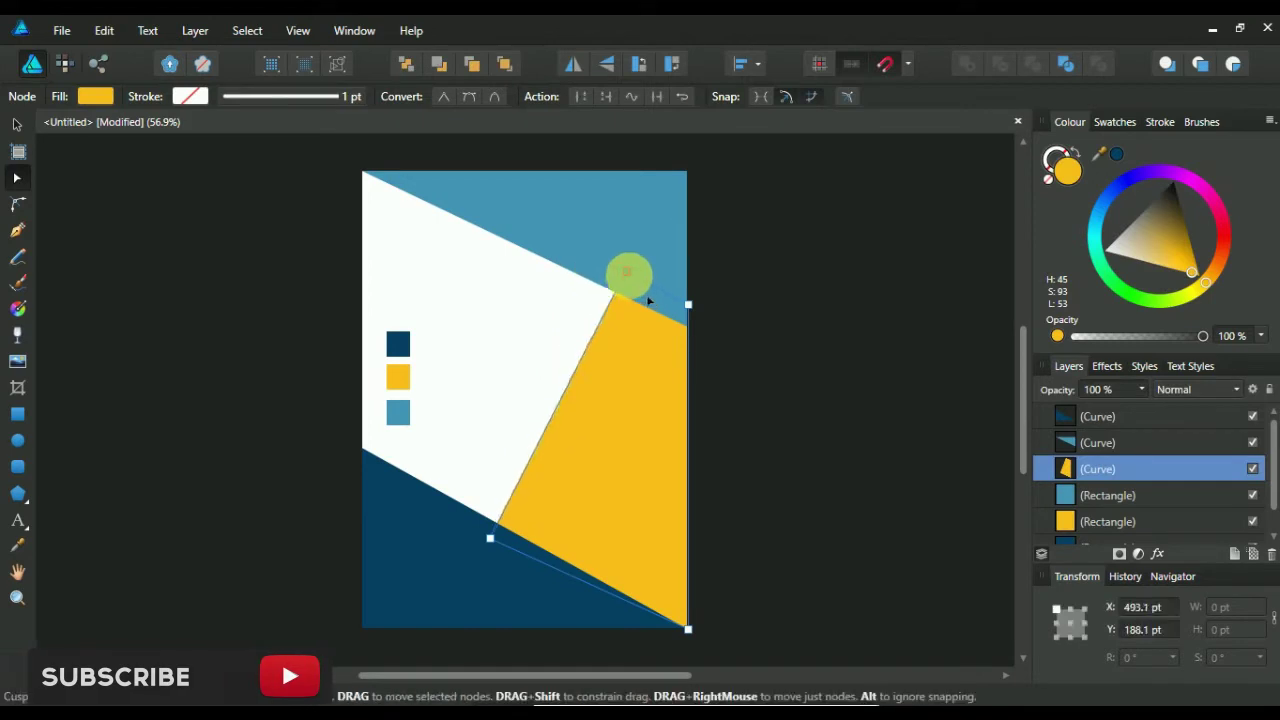
pyautogui.click(835, 474)
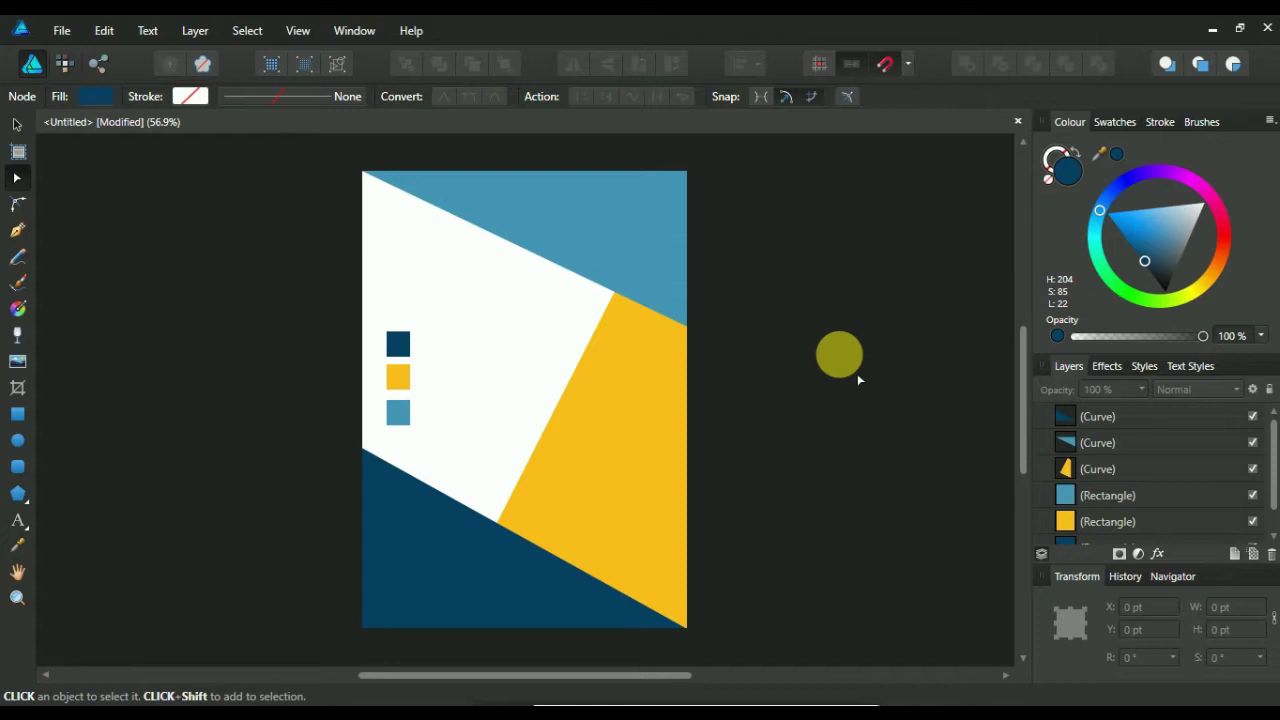
# Try a different shade on the yellow block, then undo it.
pyautogui.click(650, 465)
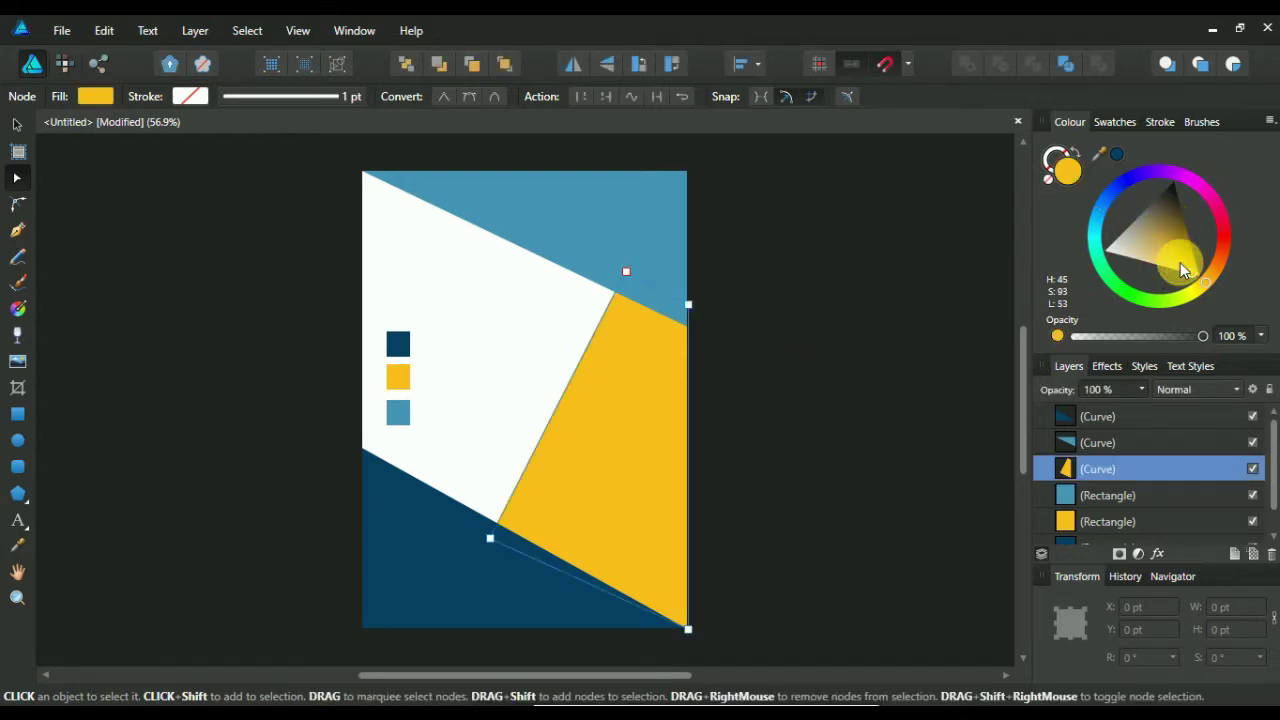
pyautogui.click(878, 380)
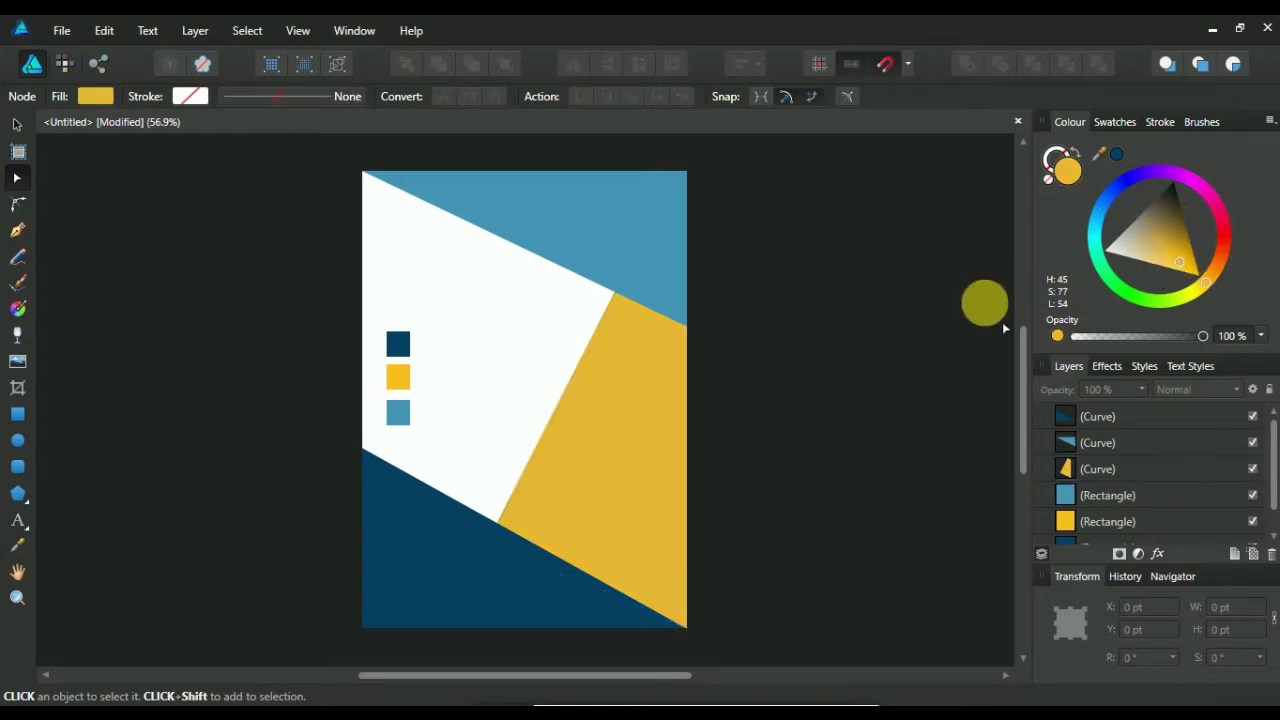
pyautogui.hotkey('ctrl', 'z')
pyautogui.click(17, 128)
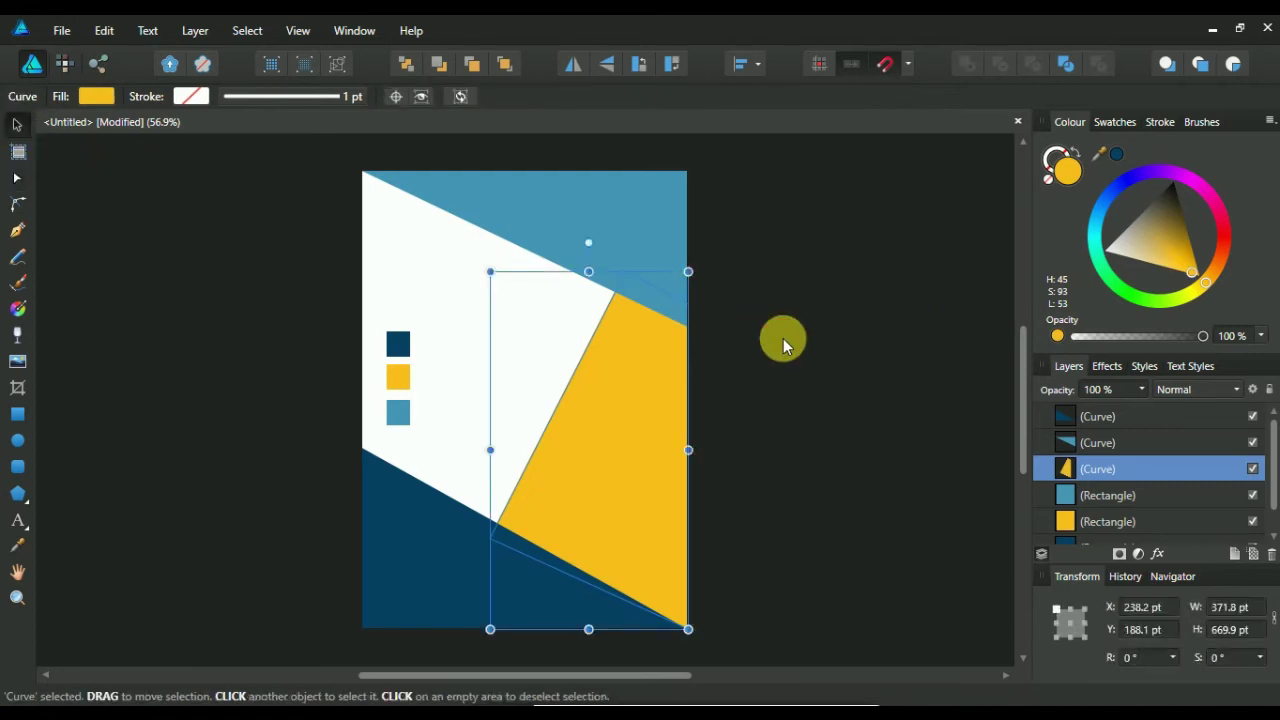
pyautogui.click(781, 326)
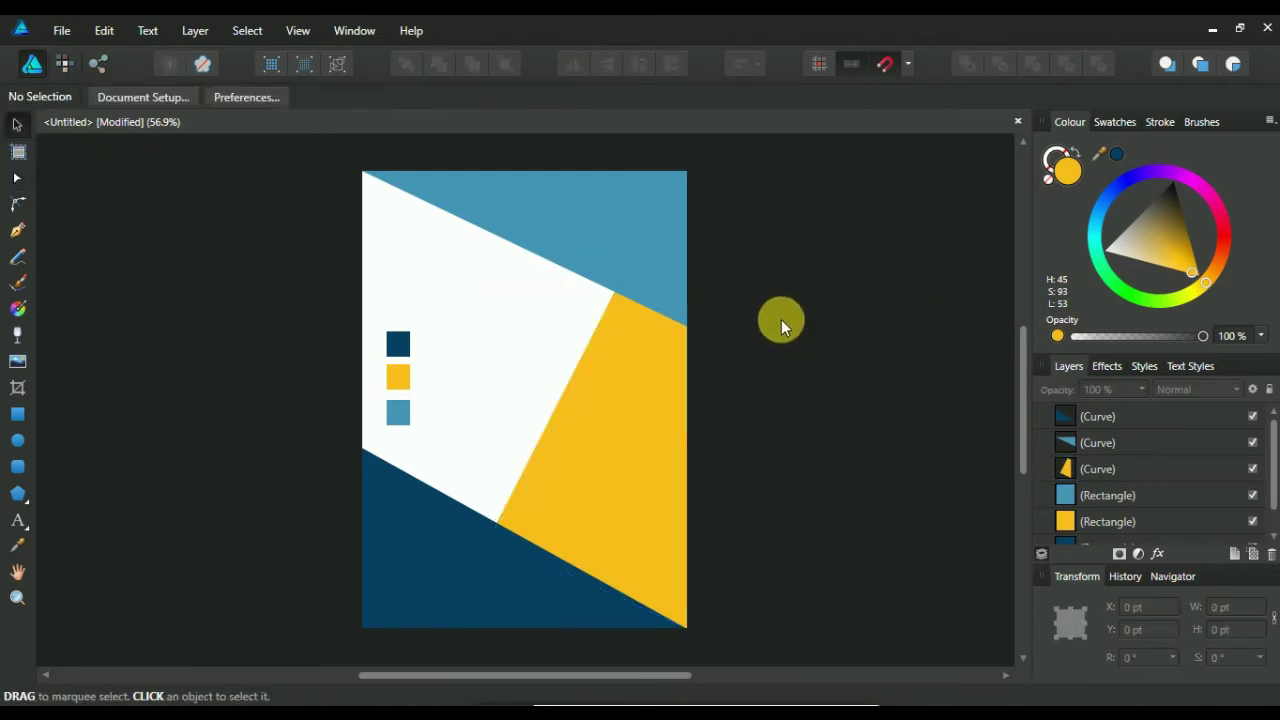
# Draw a small circle near the page top with no fill and a white outline.
pyautogui.click(16, 446)
pyautogui.moveTo(429, 178); pyautogui.dragTo(455, 204)
pyautogui.click(108, 106)
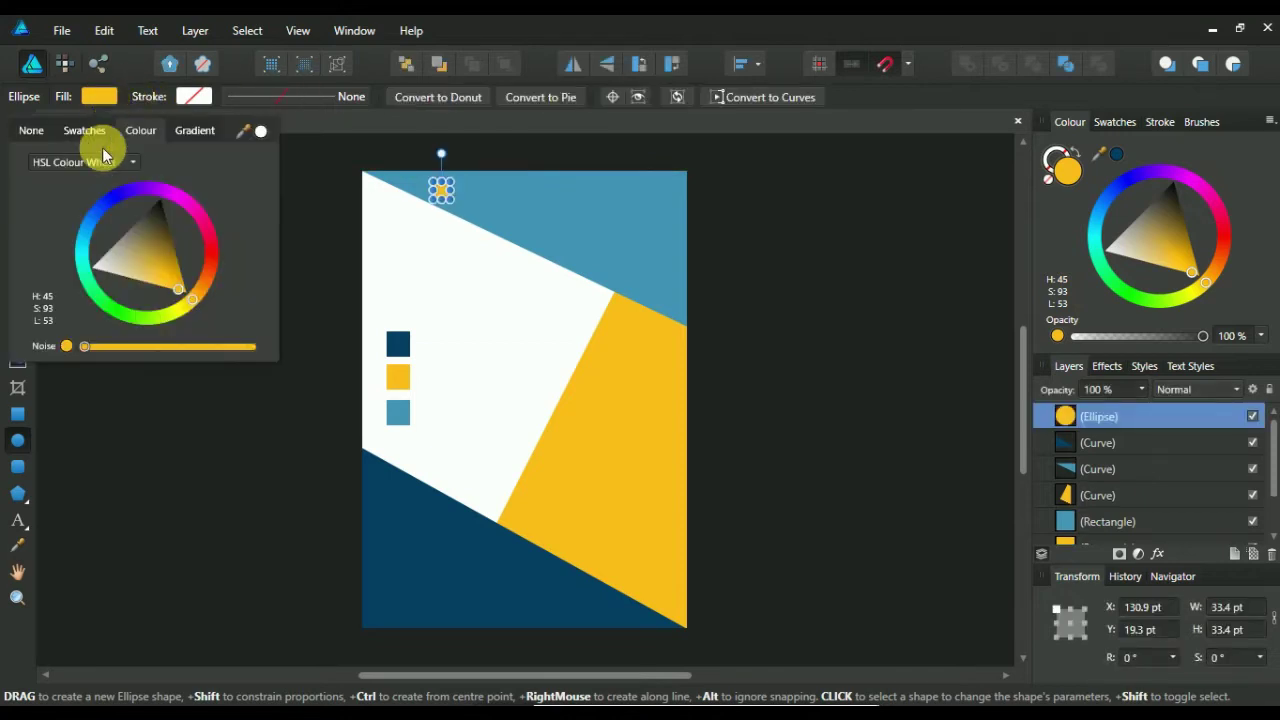
pyautogui.click(190, 95)
pyautogui.click(115, 225)
pyautogui.click(306, 98)
pyautogui.click(370, 150)
# Set the circle's outline width to 2 pt.
pyautogui.click(1191, 400)
pyautogui.click(1121, 416)
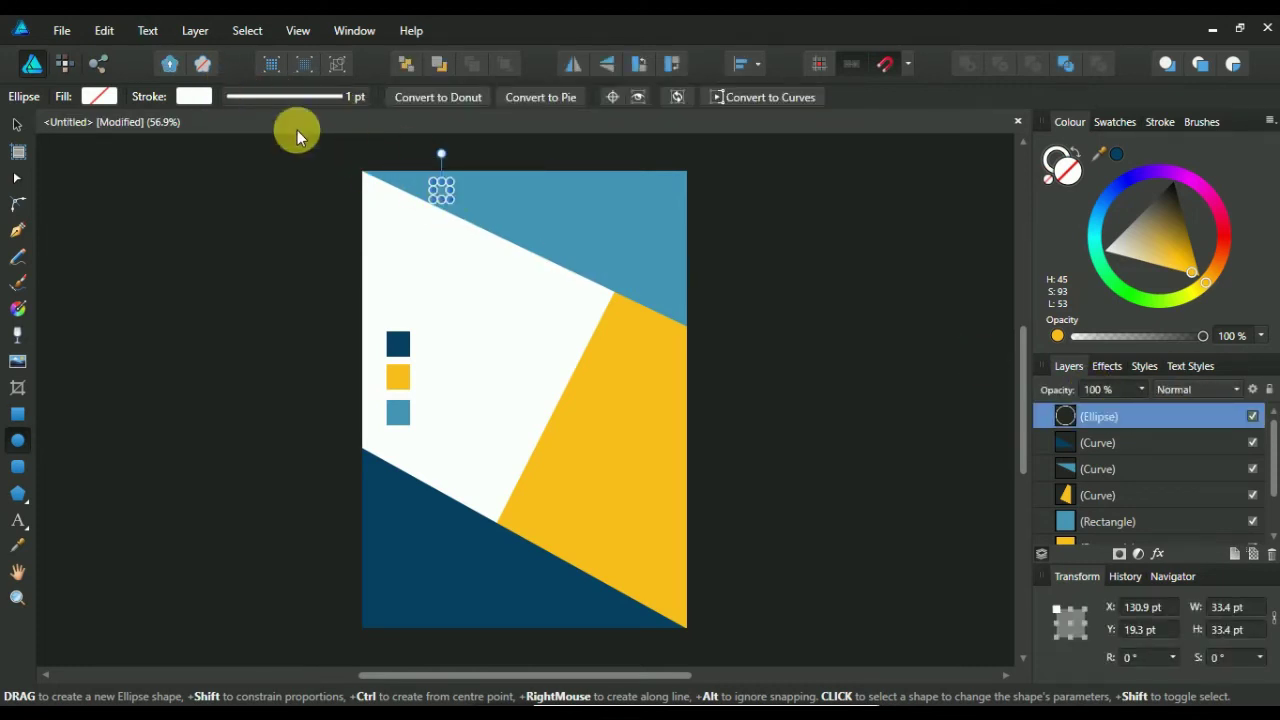
pyautogui.click(297, 97)
pyautogui.click(402, 164)
pyautogui.write('2')
pyautogui.press('Return')
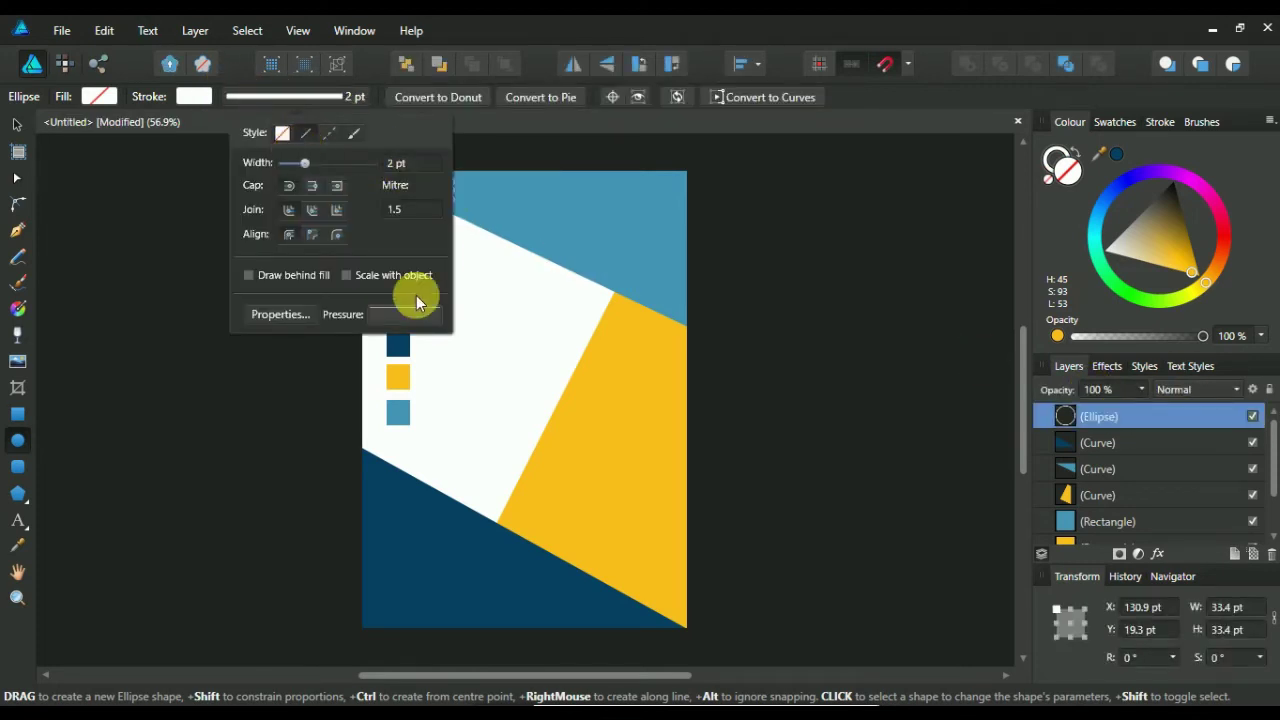
pyautogui.click(510, 177)
# Resize the ring to 28.5 × 28.5 pt and place it near the top edge.
pyautogui.click(1148, 417)
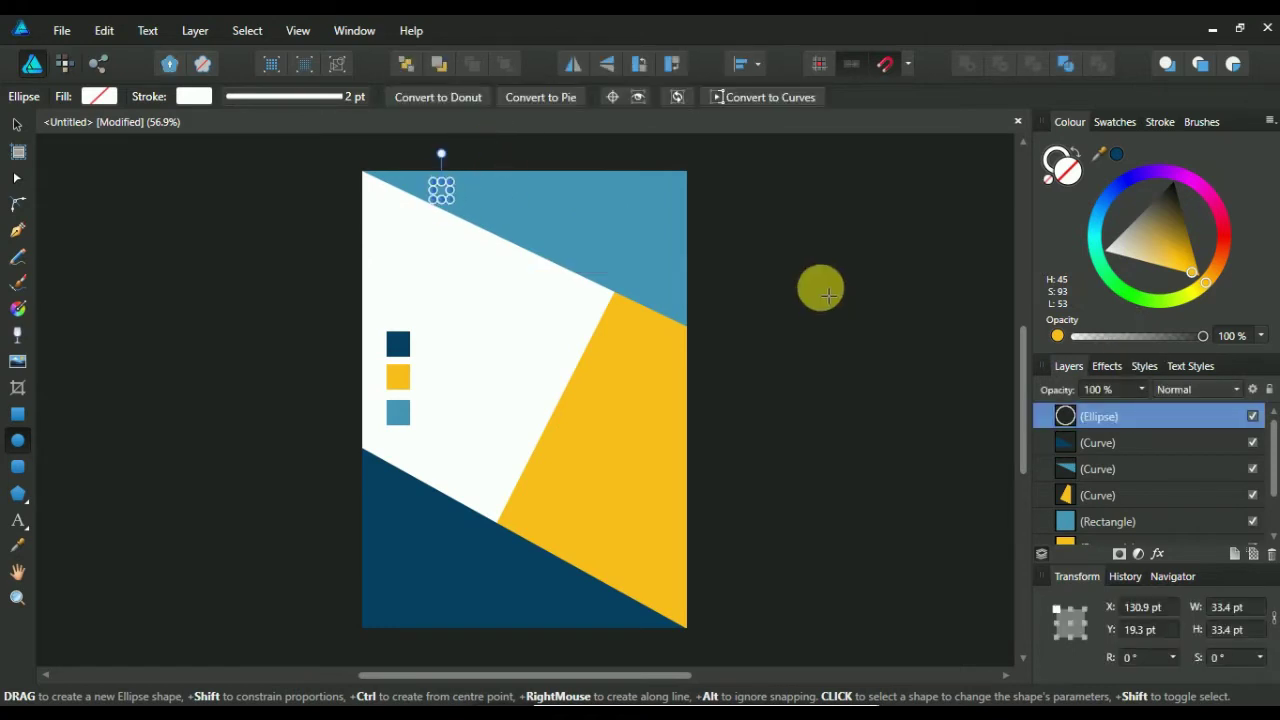
pyautogui.scroll(1, 536, 189)
pyautogui.scroll(1, 536, 189)
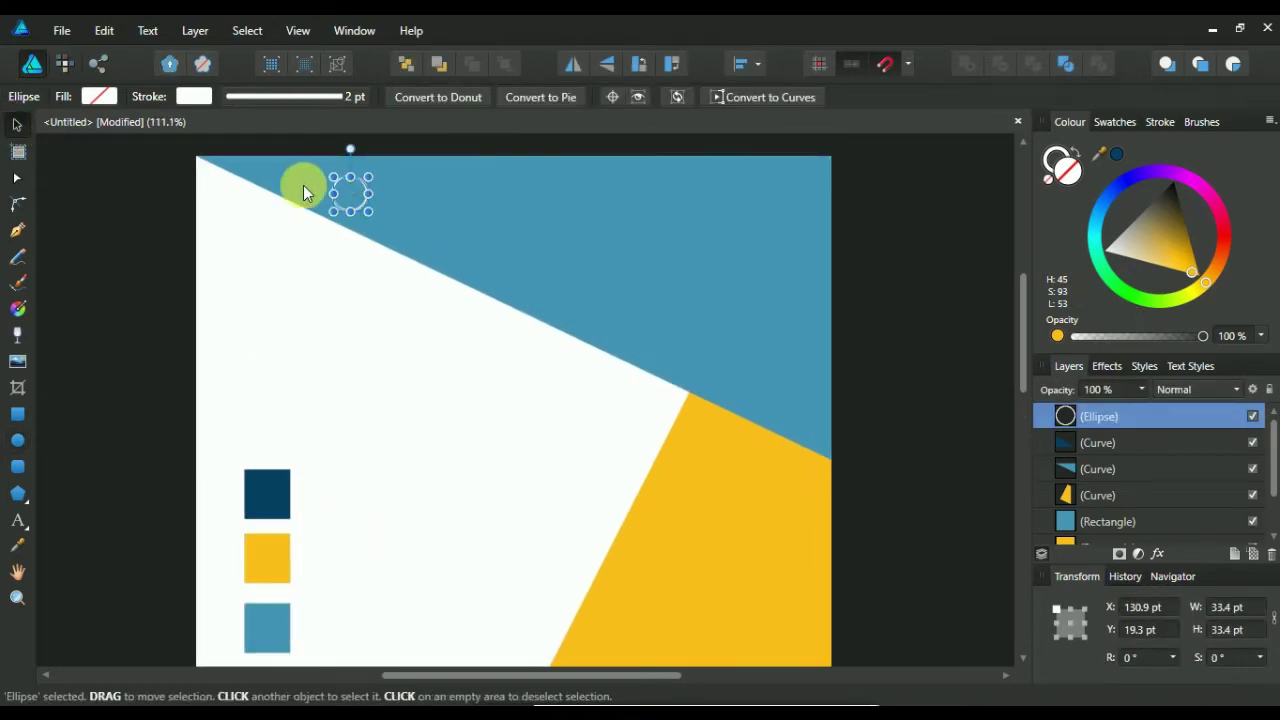
pyautogui.moveTo(351, 183)
pyautogui.mouseDown()
pyautogui.moveTo(351, 166)
pyautogui.moveTo(376, 193)
pyautogui.moveTo(358, 188)
pyautogui.mouseUp()
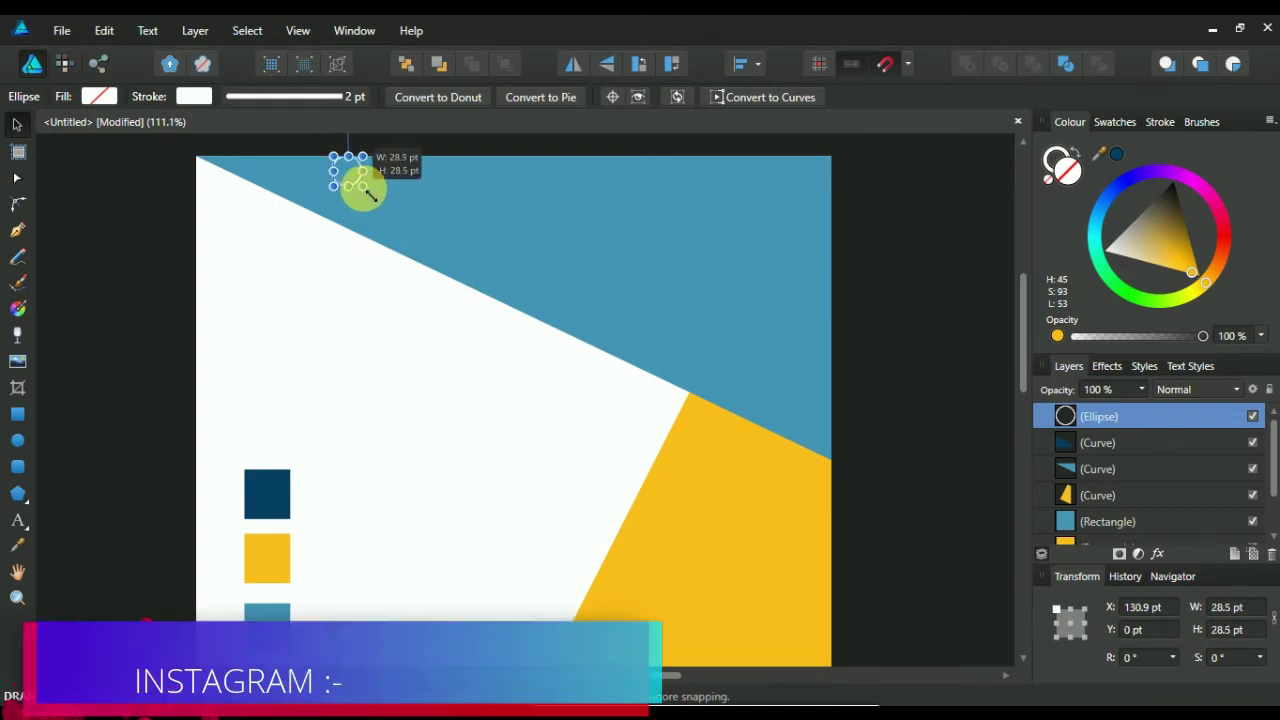
pyautogui.click(901, 293)
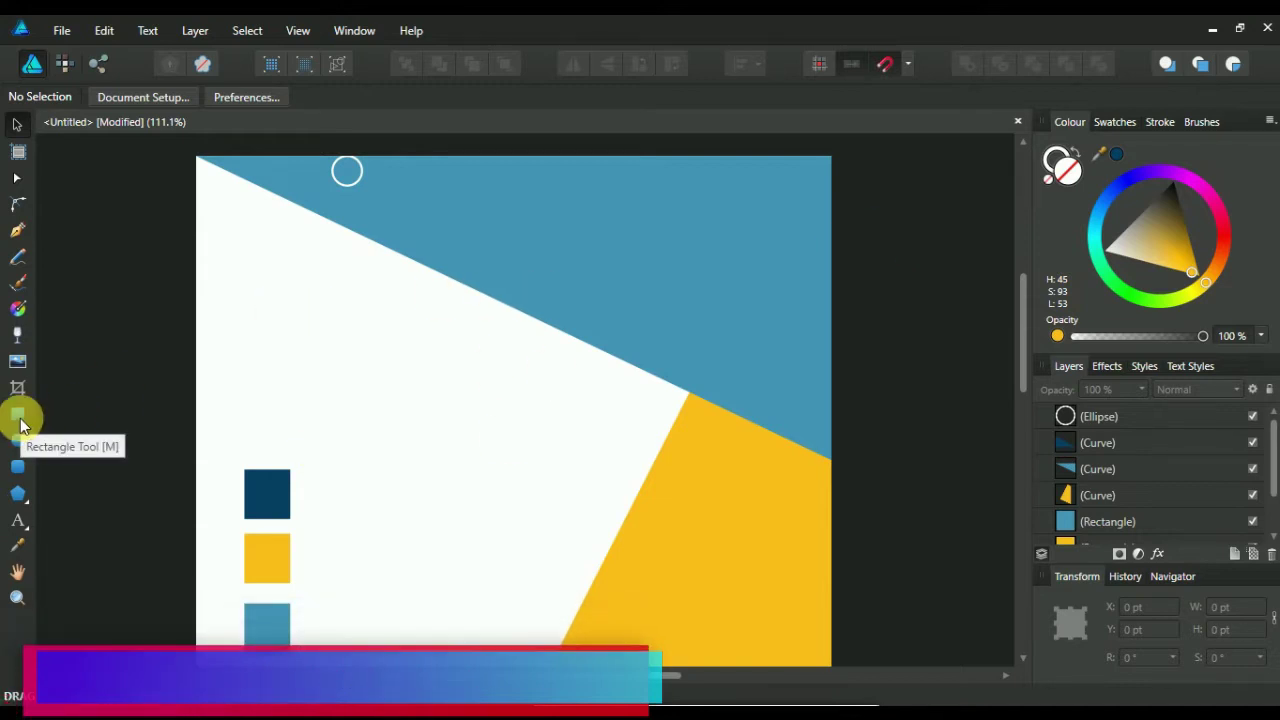
# Draw a thin tall rounded-rectangle bar filled dark navy.
pyautogui.click(19, 468)
pyautogui.moveTo(404, 172); pyautogui.dragTo(406, 267)
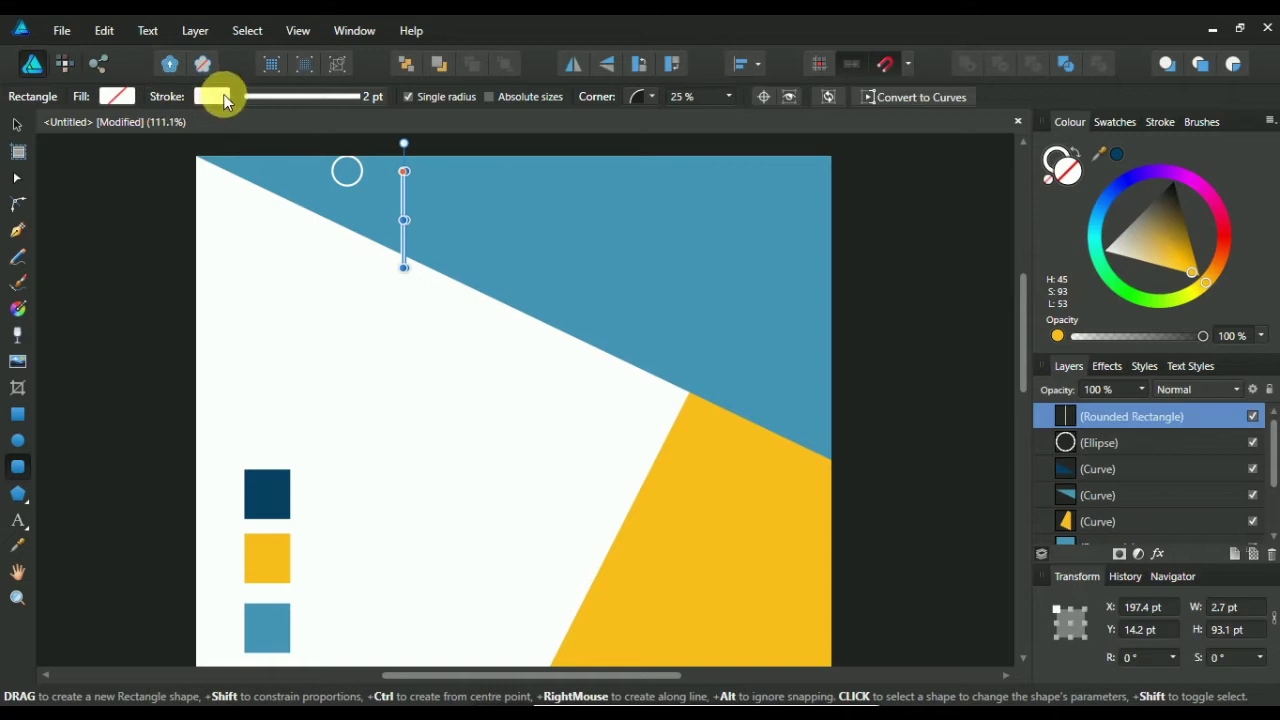
pyautogui.click(116, 97)
pyautogui.click(160, 161)
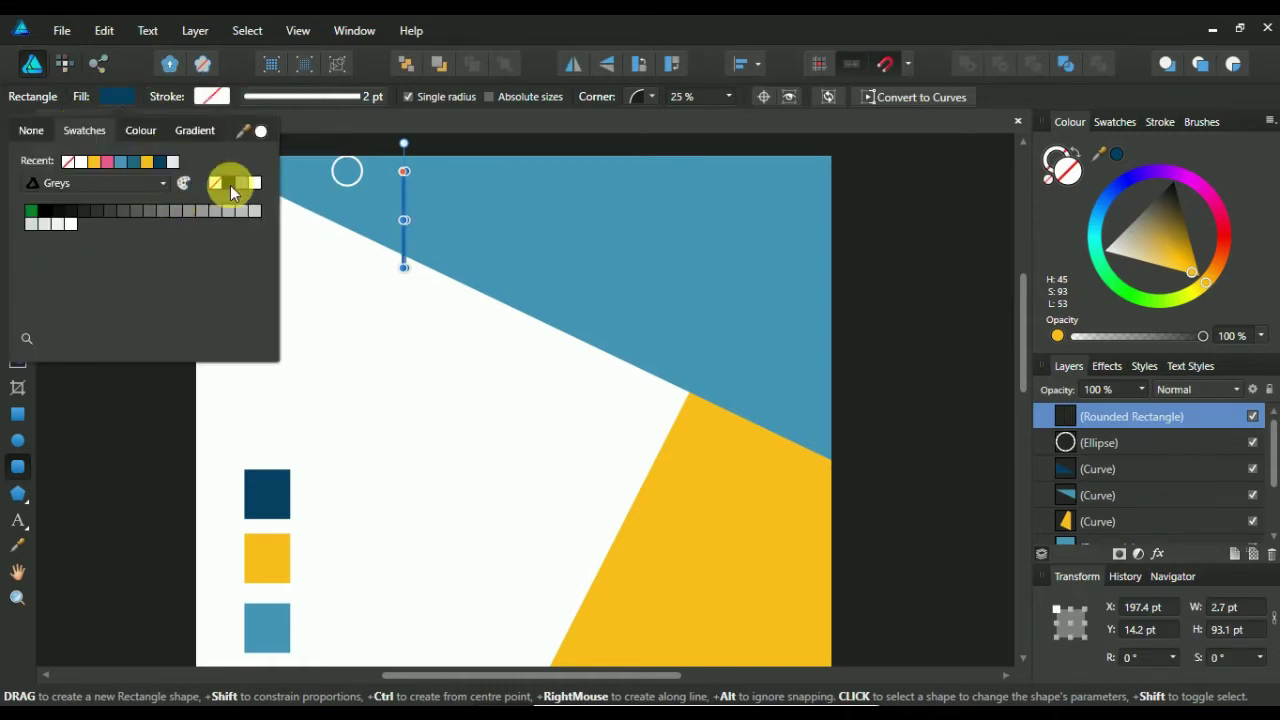
pyautogui.click(332, 143)
pyautogui.click(410, 188)
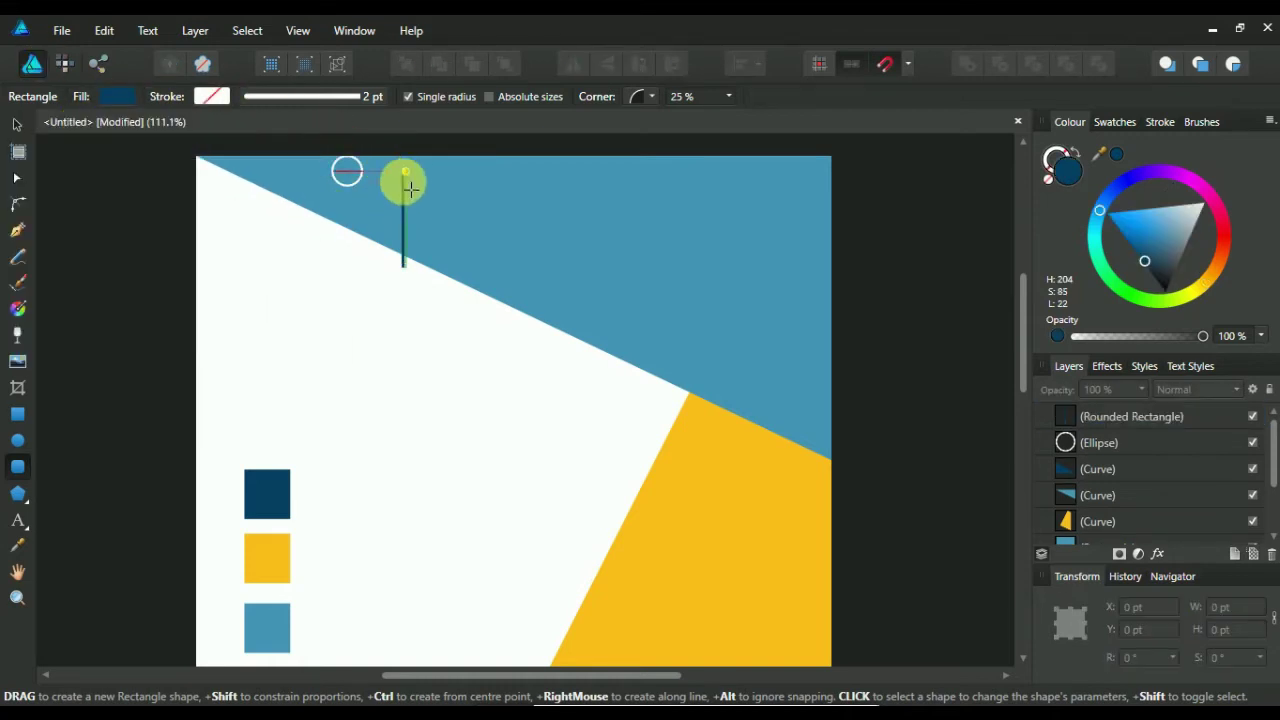
pyautogui.click(1110, 418)
# Shorten the navy bar, rotate it to 54.5°, widen it to 5 pt and move it up.
pyautogui.keyDown('ctrl'); pyautogui.scroll(5, 370, 140); pyautogui.keyUp('ctrl')
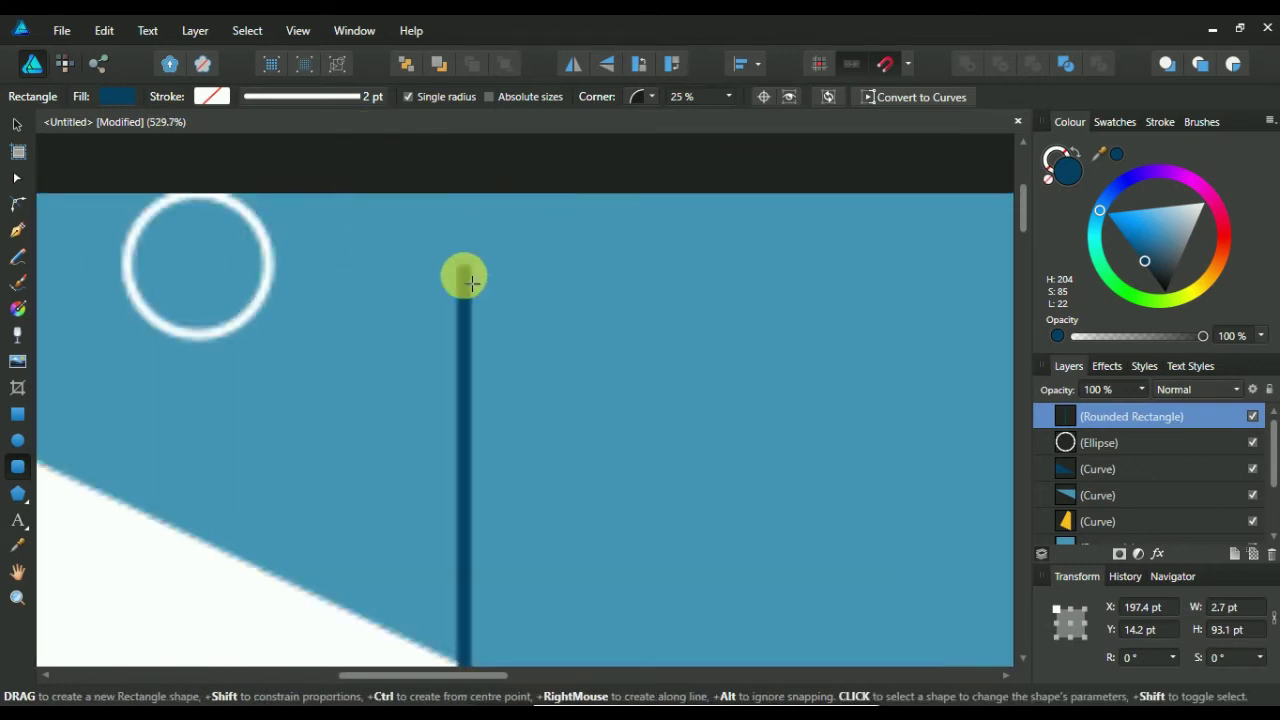
pyautogui.keyDown('ctrl'); pyautogui.scroll(5, 467, 258); pyautogui.keyUp('ctrl')
pyautogui.moveTo(466, 280); pyautogui.dragTo(465, 502)
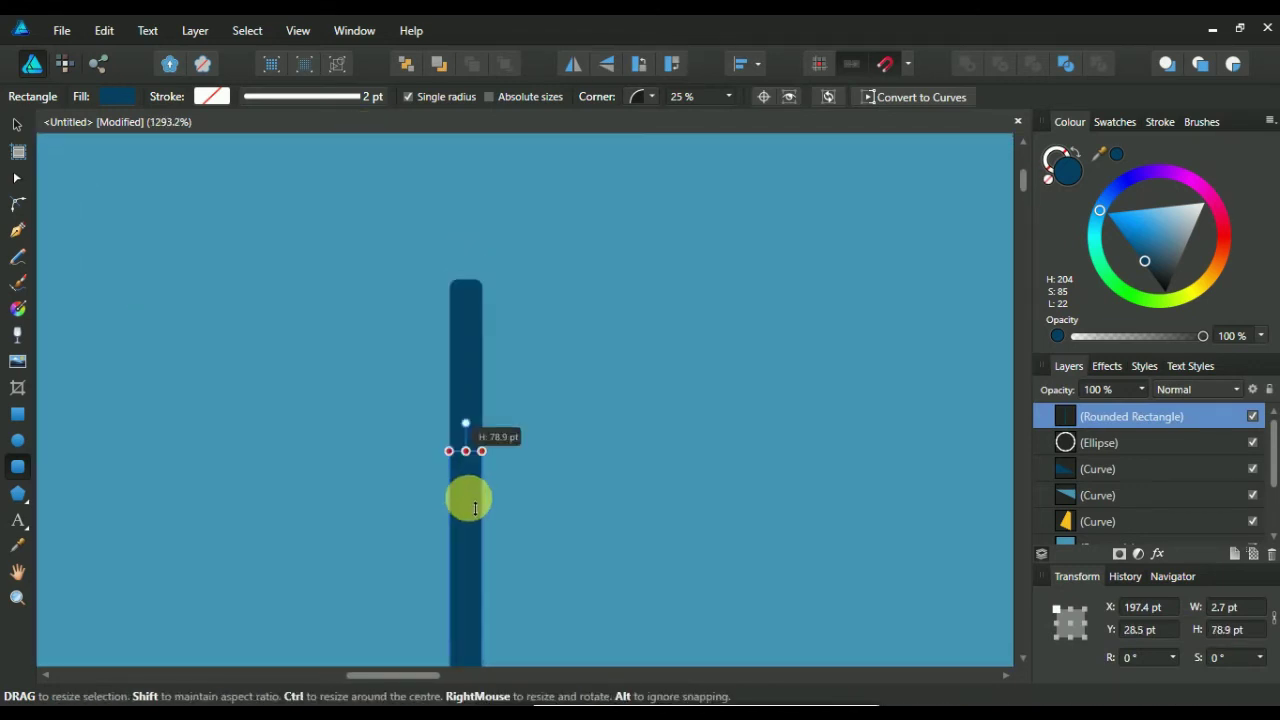
pyautogui.keyDown('ctrl'); pyautogui.scroll(-3, 555, 430); pyautogui.keyUp('ctrl')
pyautogui.keyDown('ctrl'); pyautogui.scroll(-2, 565, 400); pyautogui.keyUp('ctrl')
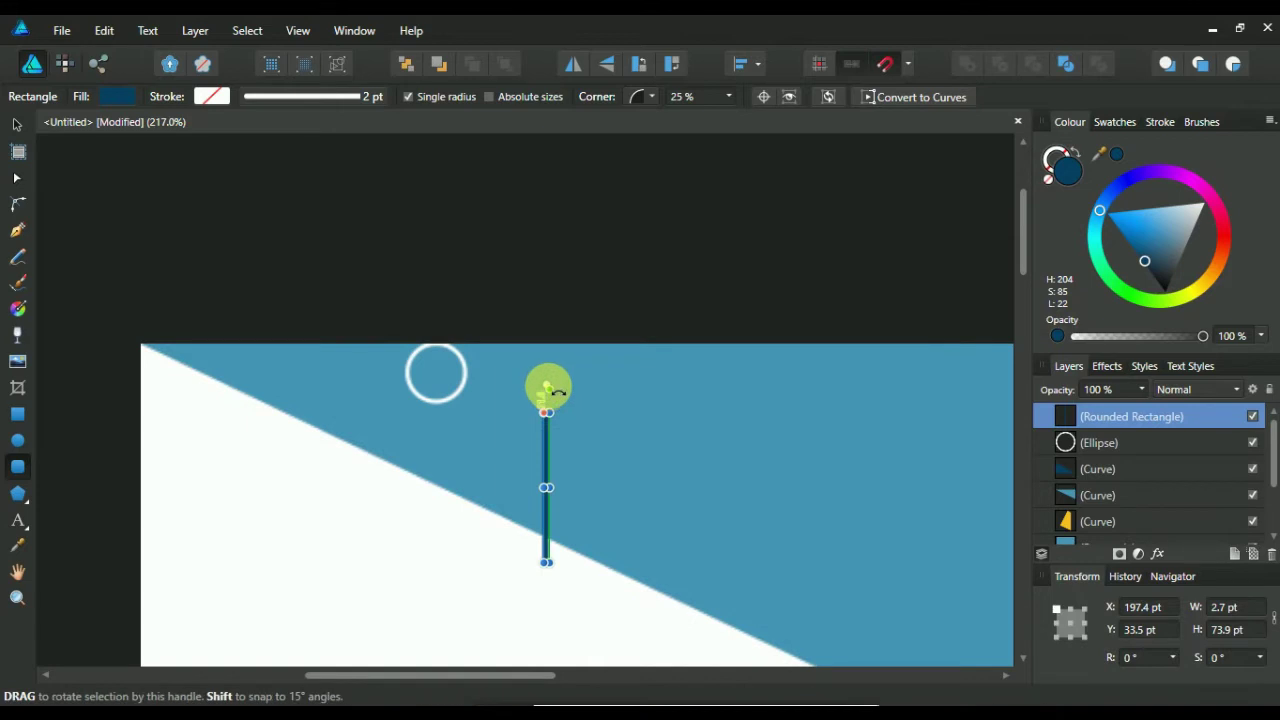
pyautogui.moveTo(537, 388); pyautogui.dragTo(469, 427)
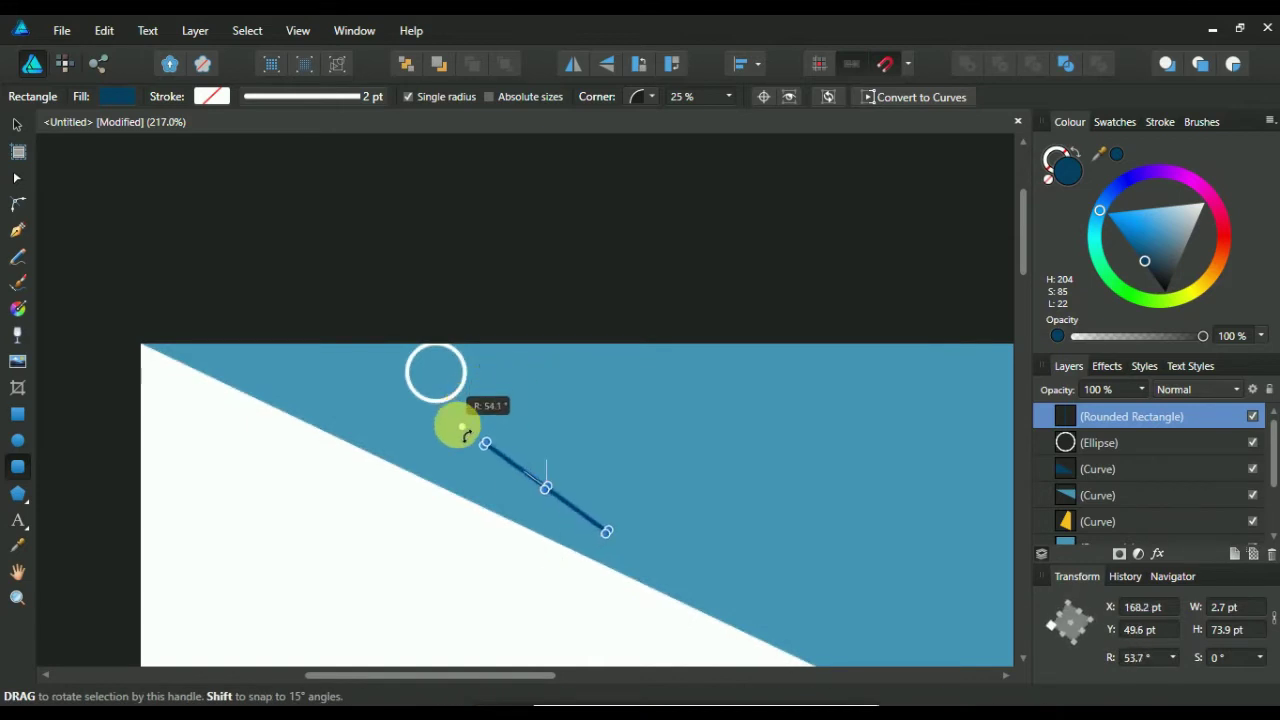
pyautogui.keyDown('ctrl'); pyautogui.scroll(3, 531, 451); pyautogui.keyUp('ctrl')
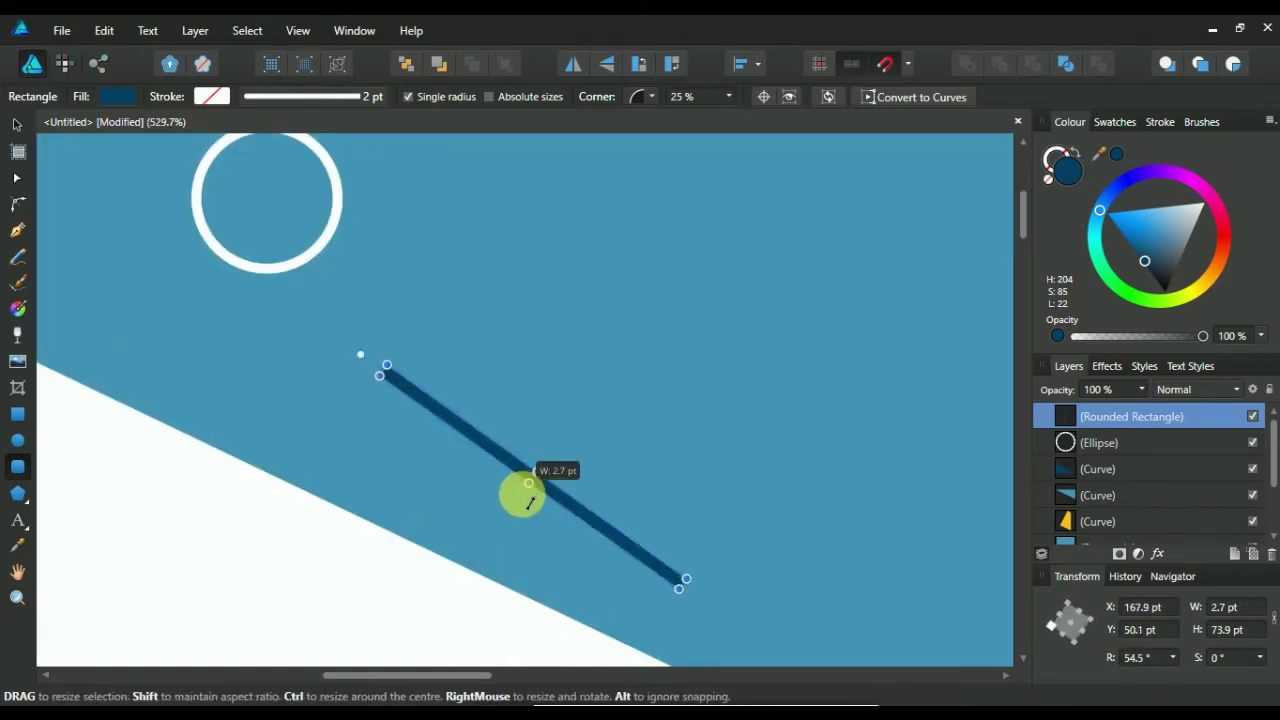
pyautogui.moveTo(530, 500); pyautogui.dragTo(409, 377)
pyautogui.click(17, 125)
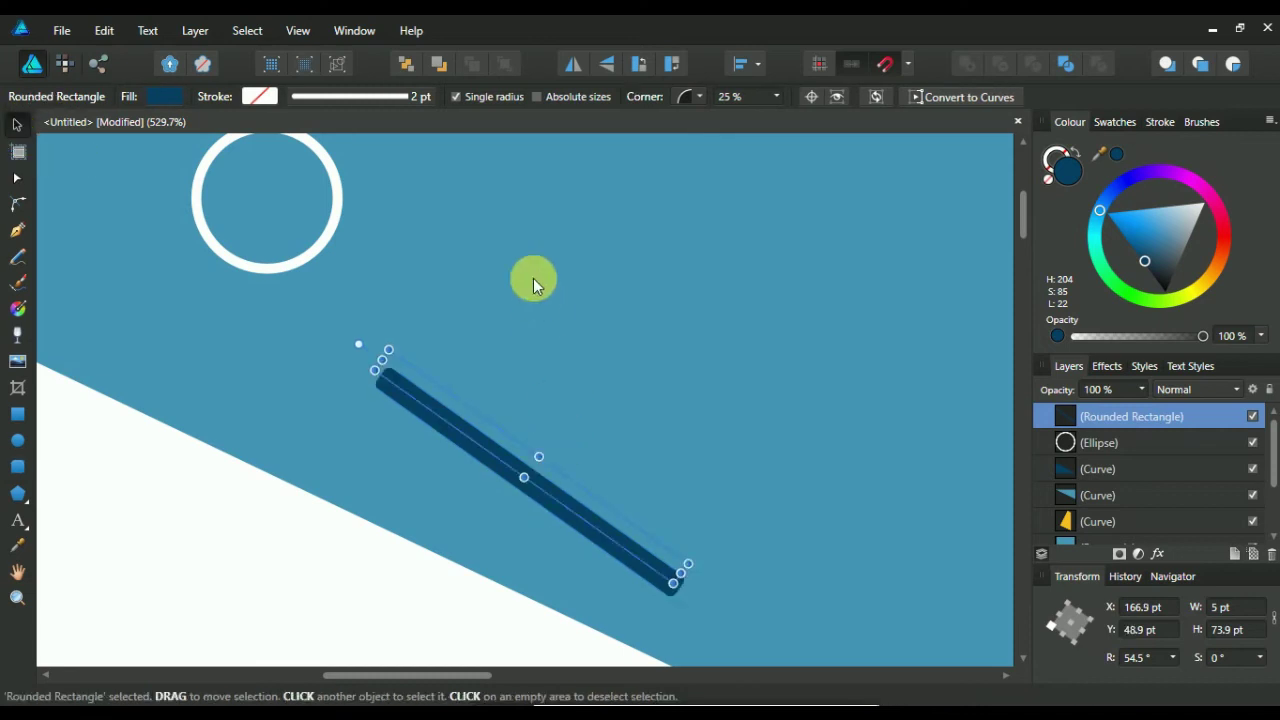
pyautogui.moveTo(533, 285); pyautogui.dragTo(746, 251)
pyautogui.scroll(3, 837, 440)
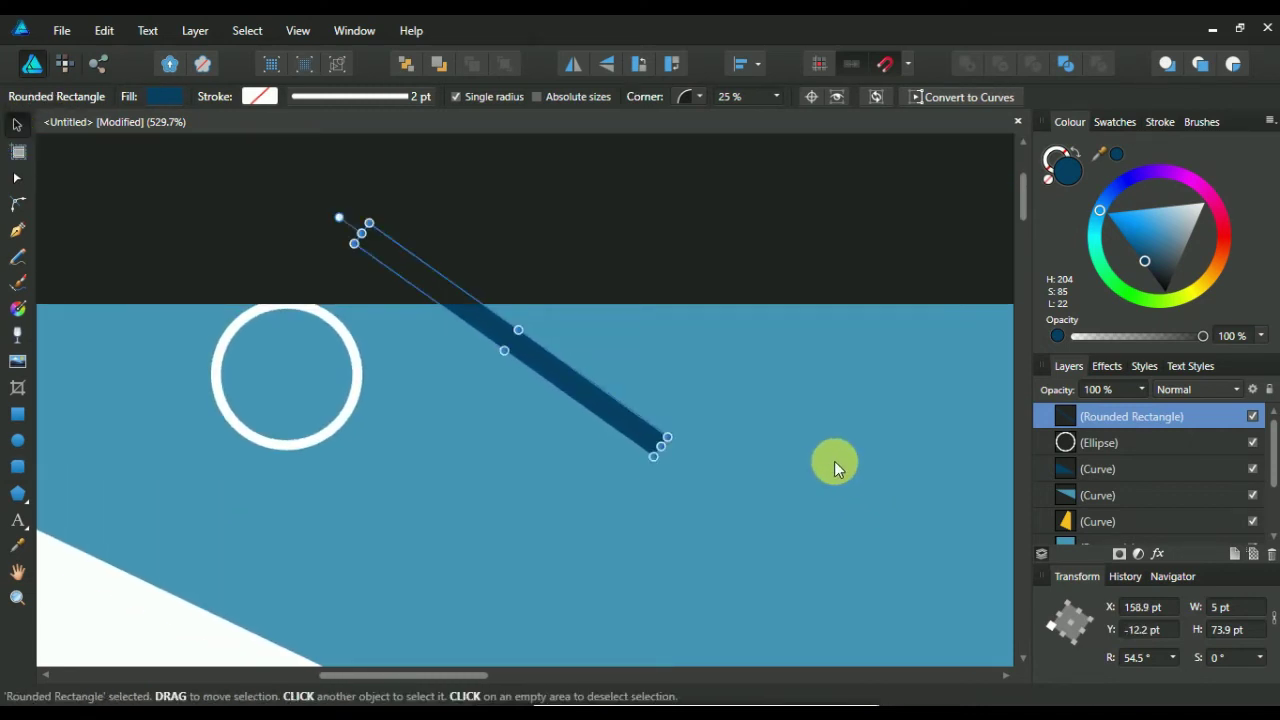
# Duplicate the navy bar, offset the copy parallel, and shorten it to 43.5 pt.
pyautogui.rightClick(1150, 420)
pyautogui.click(1067, 77)
pyautogui.rightClick(1114, 416)
pyautogui.click(1068, 95)
pyautogui.moveTo(598, 410); pyautogui.dragTo(665, 535)
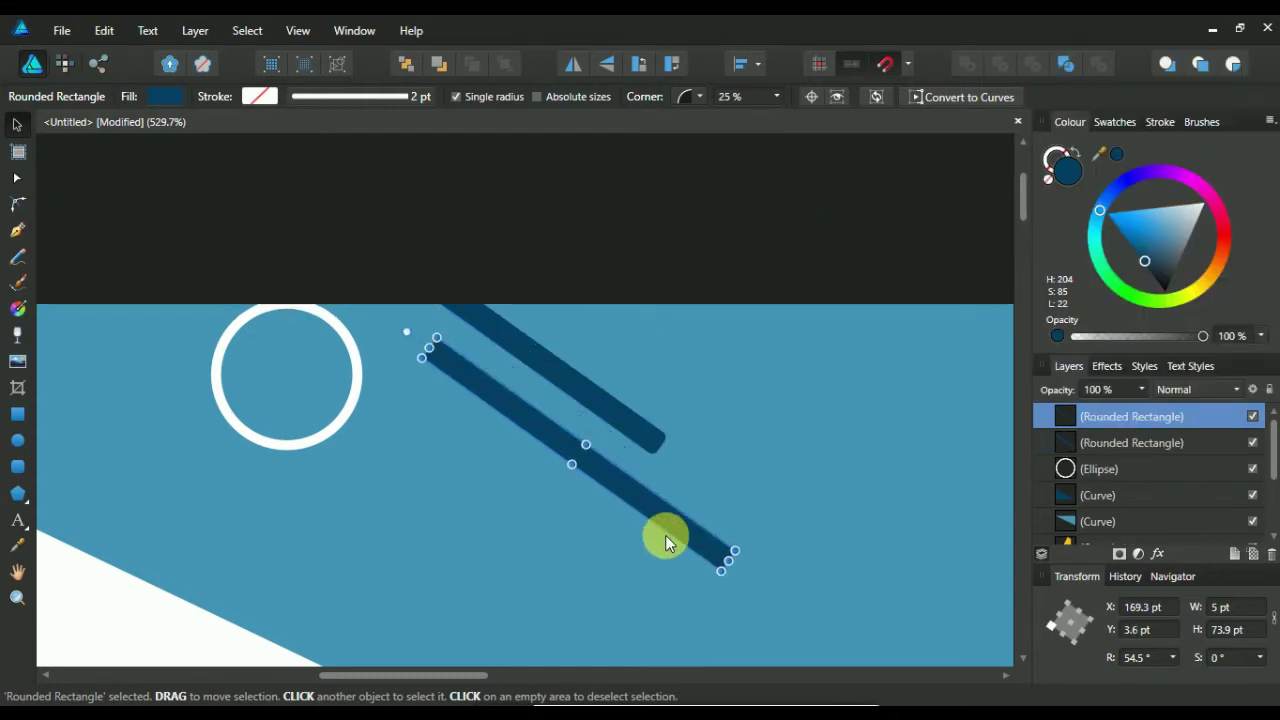
pyautogui.moveTo(437, 370); pyautogui.dragTo(571, 461)
pyautogui.click(645, 288)
pyautogui.scroll(-3, 645, 288)
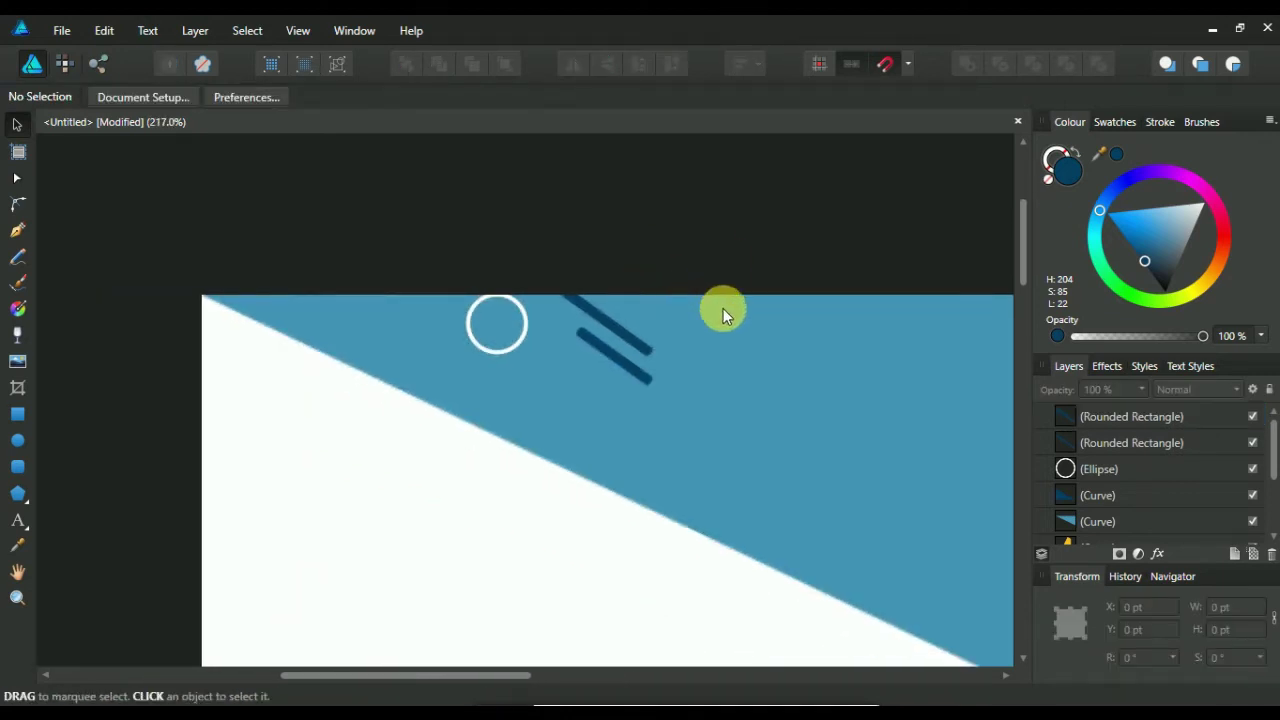
pyautogui.moveTo(883, 560); pyautogui.dragTo(569, 363)
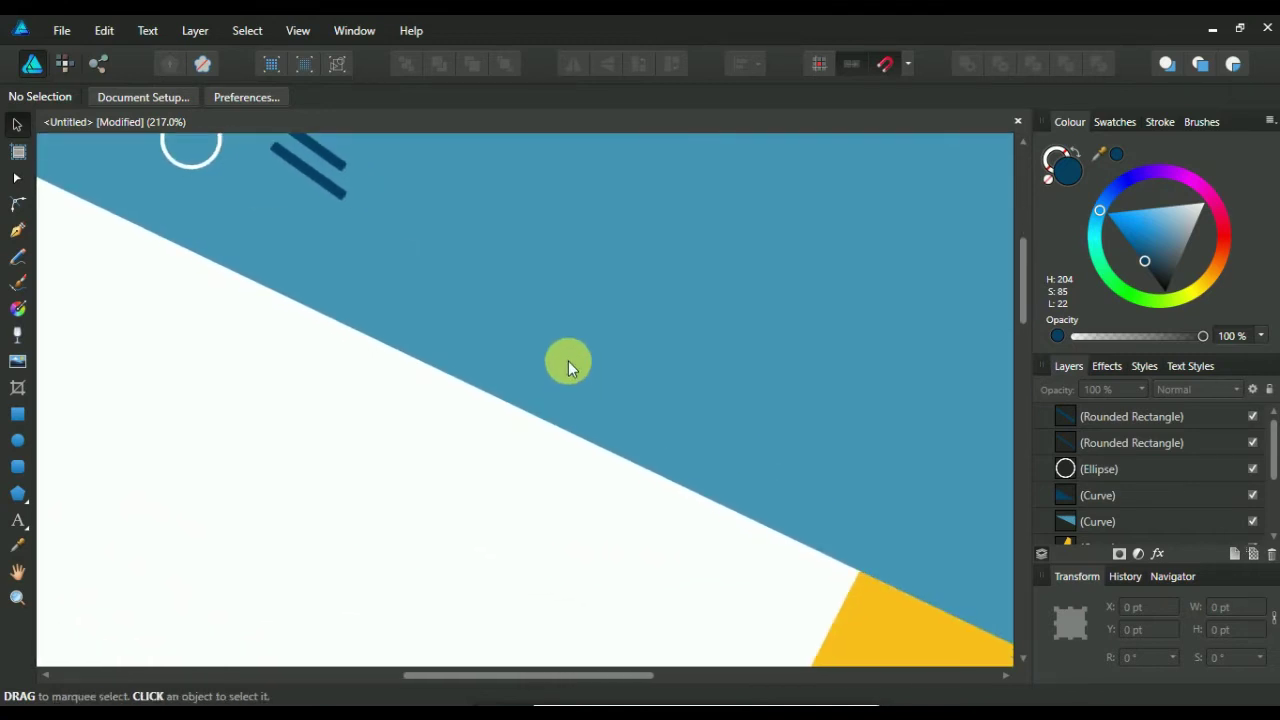
pyautogui.scroll(-2, 569, 363)
pyautogui.click(1141, 471)
# Copy and paste the white ring, placing the duplicate lower down.
pyautogui.rightClick(1141, 471)
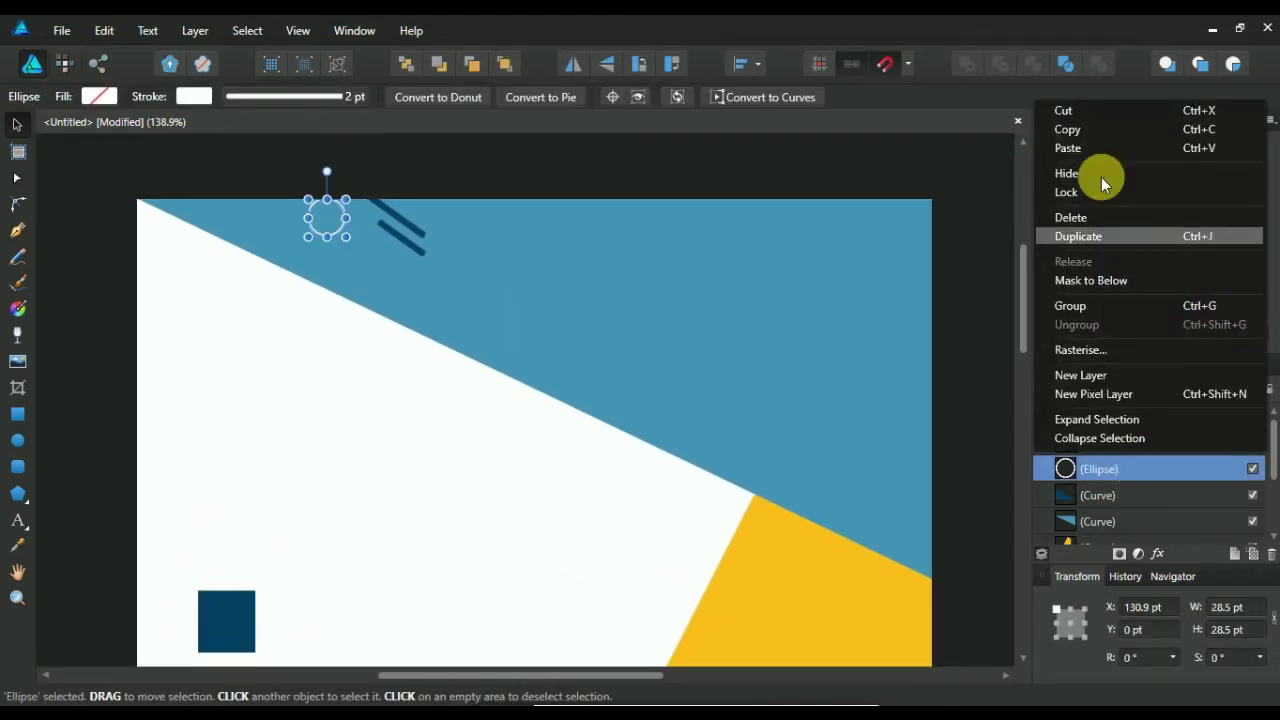
pyautogui.click(1068, 129)
pyautogui.rightClick(1114, 468)
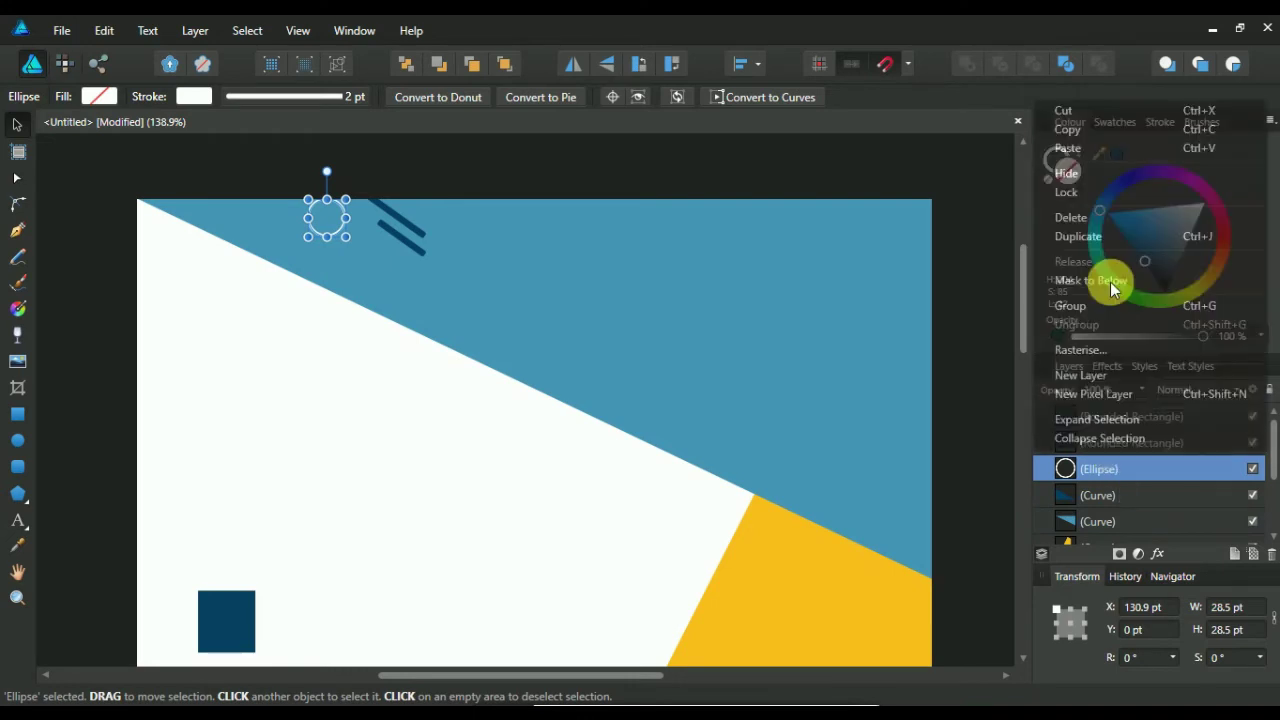
pyautogui.click(1070, 148)
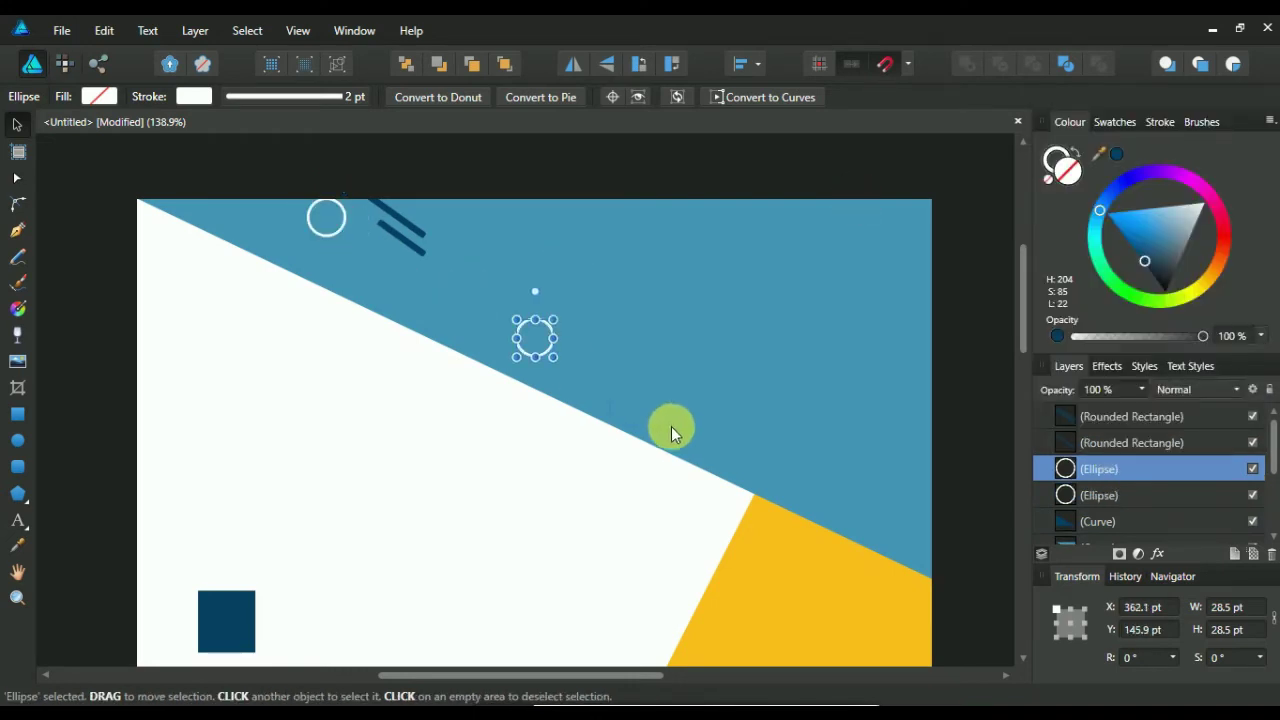
pyautogui.moveTo(800, 463); pyautogui.dragTo(803, 463)
pyautogui.click(834, 391)
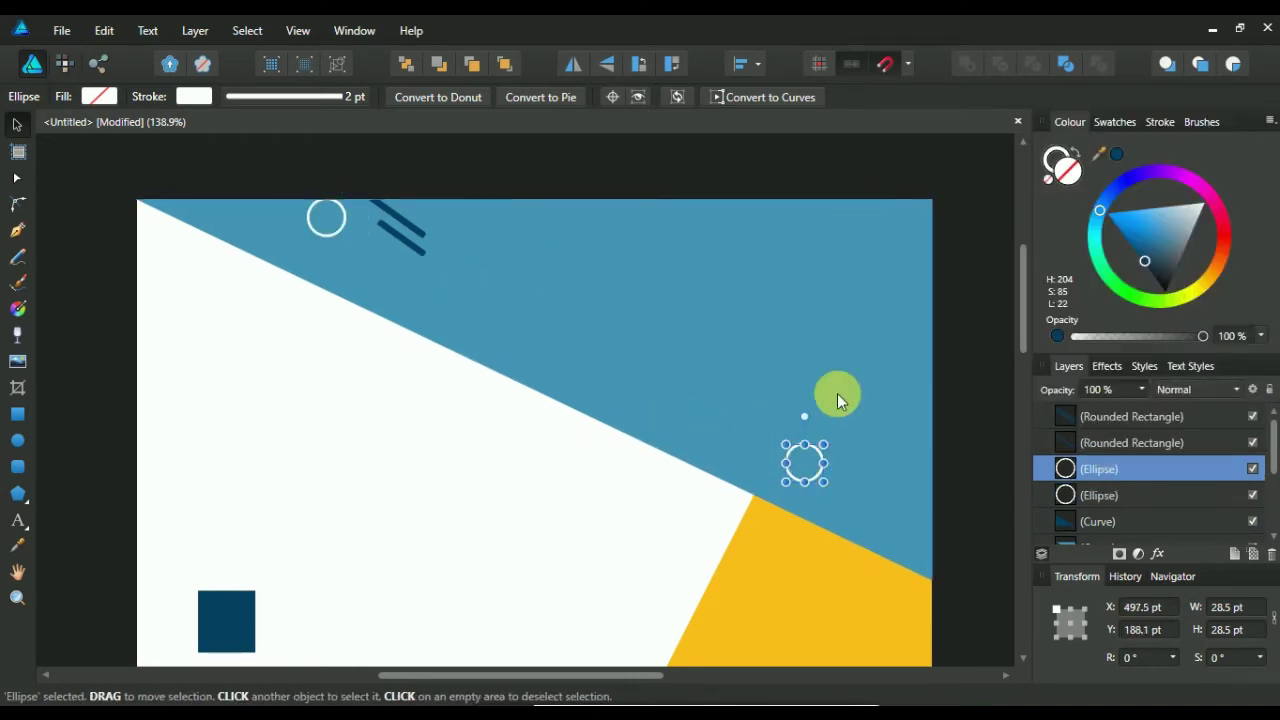
pyautogui.scroll(-2, 827, 361)
pyautogui.scroll(1, 780, 356)
pyautogui.scroll(1, 560, 305)
# Select both navy bars together and paste a duplicate pair.
pyautogui.click(405, 247)
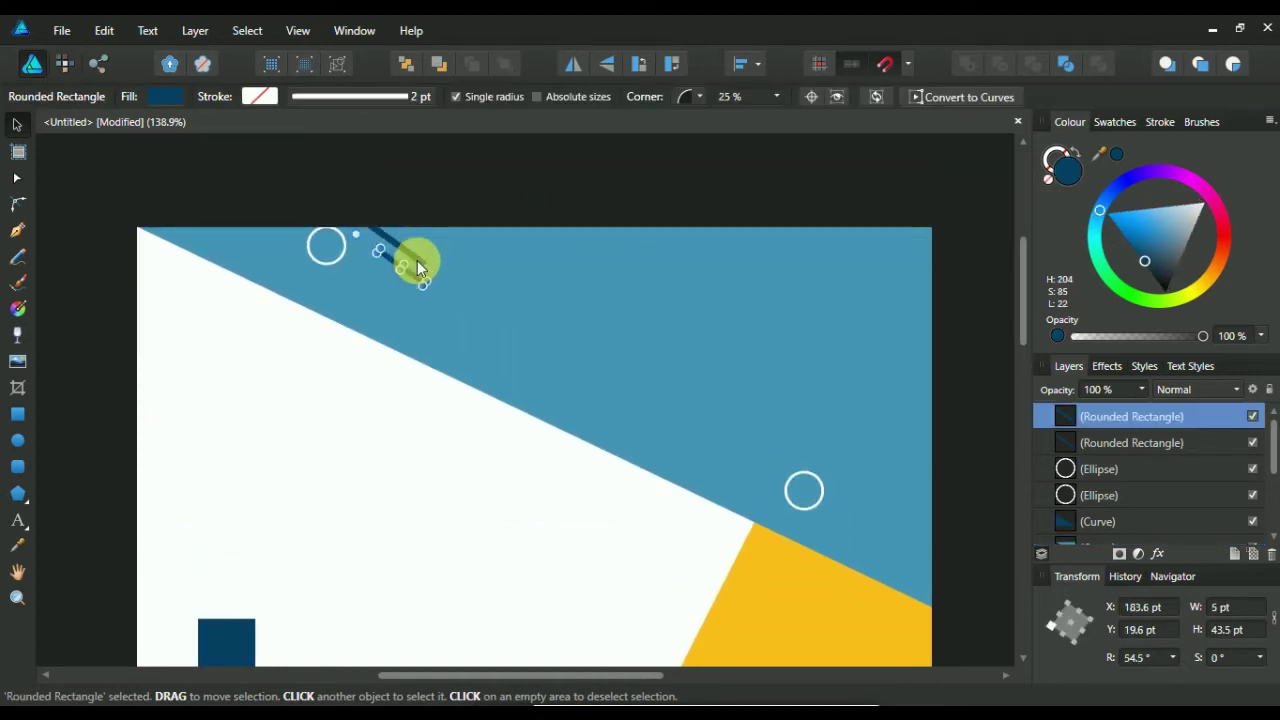
pyautogui.click(1115, 447)
pyautogui.keyDown('shift'); pyautogui.click(1115, 443); pyautogui.keyUp('shift')
pyautogui.rightClick(1089, 405)
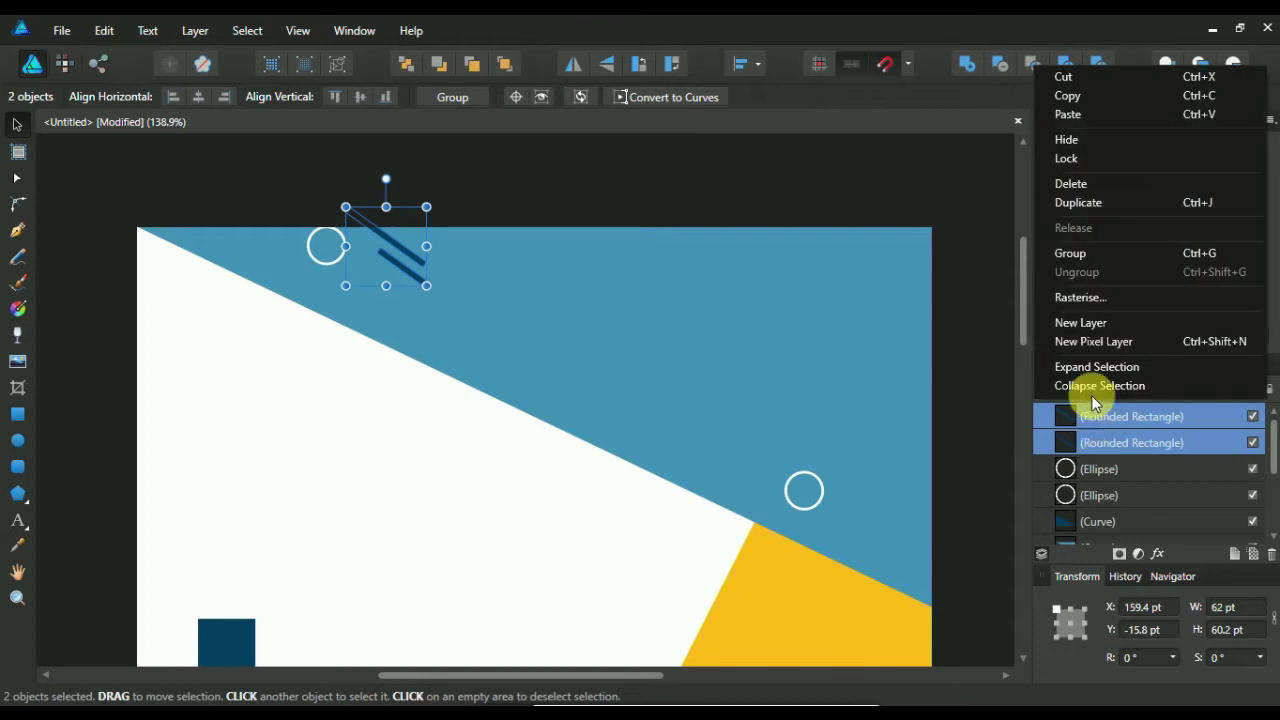
pyautogui.click(1060, 94)
pyautogui.rightClick(1124, 415)
pyautogui.click(1068, 95)
pyautogui.rightClick(1098, 418)
pyautogui.click(1064, 118)
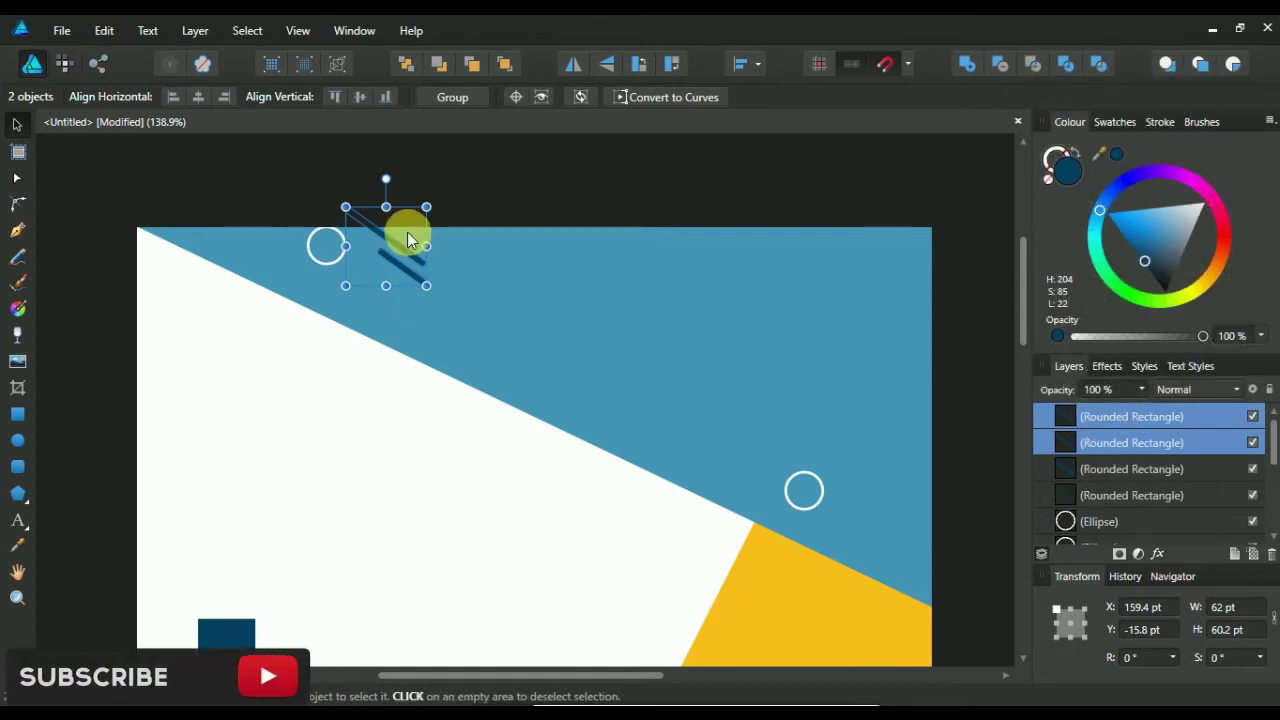
# Move the duplicated bars to the poster's right edge beside the lower ring.
pyautogui.moveTo(408, 234); pyautogui.dragTo(766, 385)
pyautogui.moveTo(920, 549); pyautogui.dragTo(853, 513)
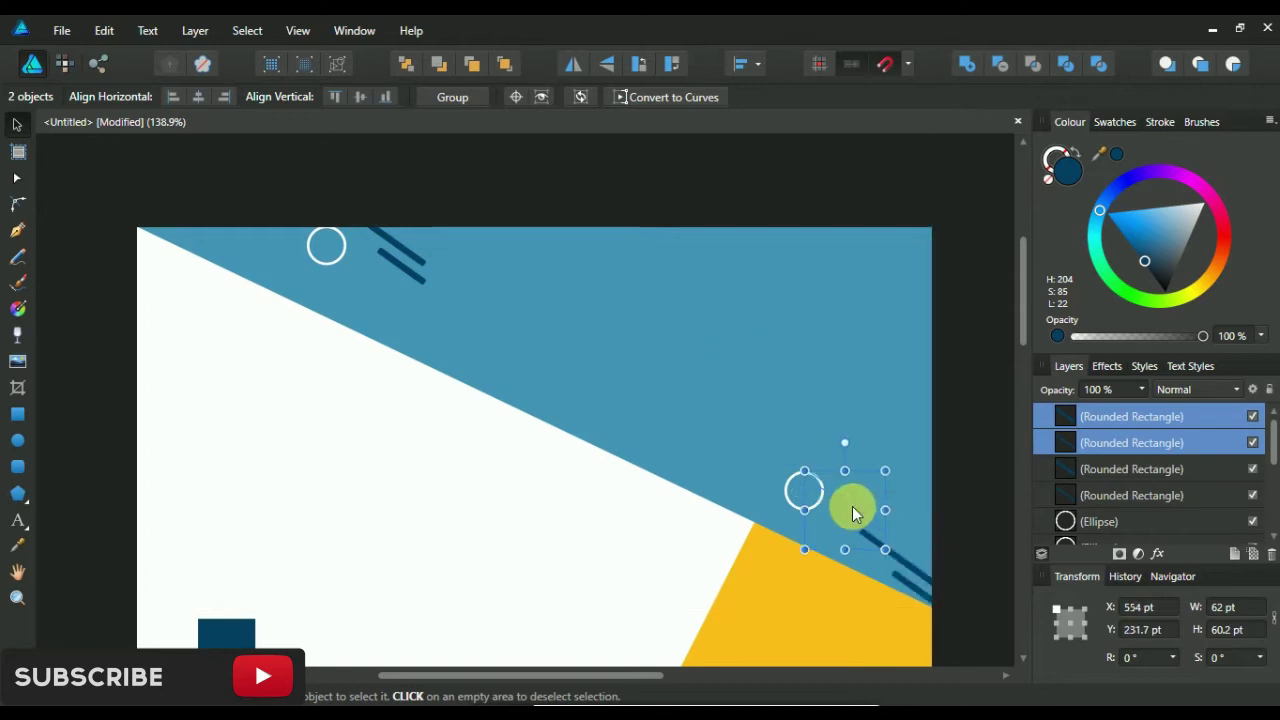
pyautogui.moveTo(905, 570); pyautogui.dragTo(951, 543)
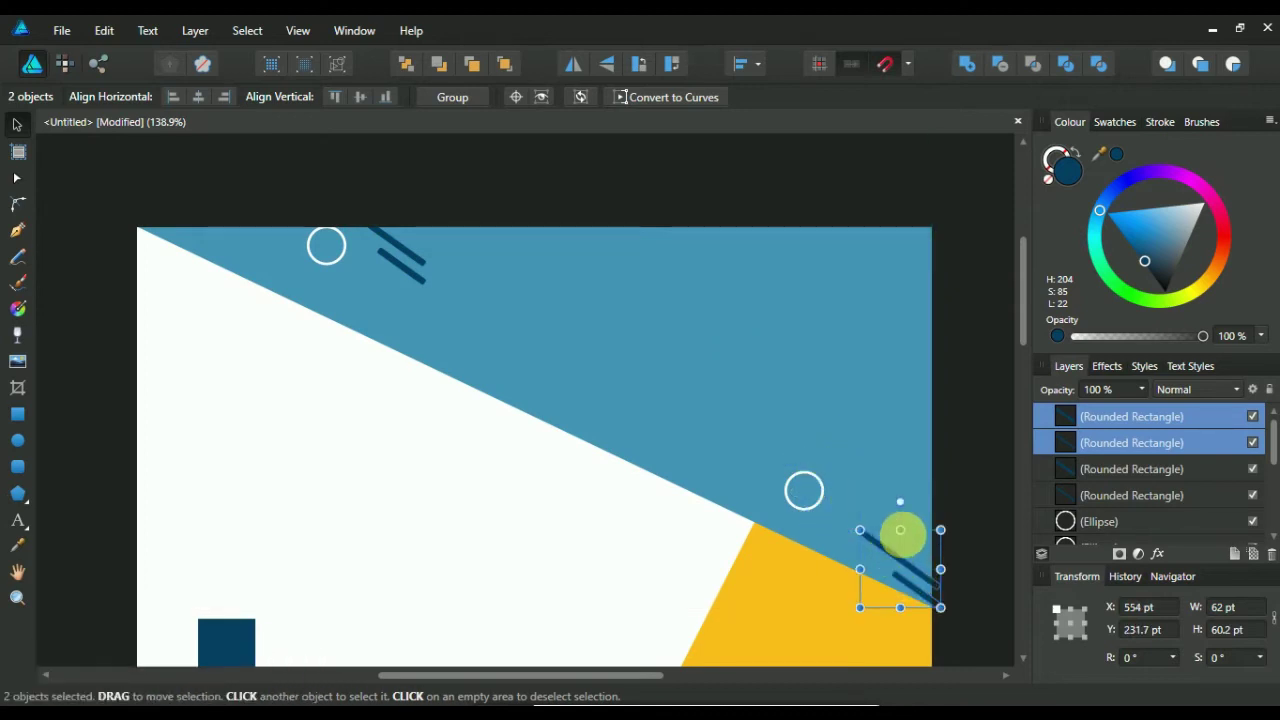
pyautogui.click(951, 543)
pyautogui.click(885, 541)
# Lengthen both navy bars toward the upper left and send the lower bar back in the stacking order.
pyautogui.scroll(5, 865, 538)
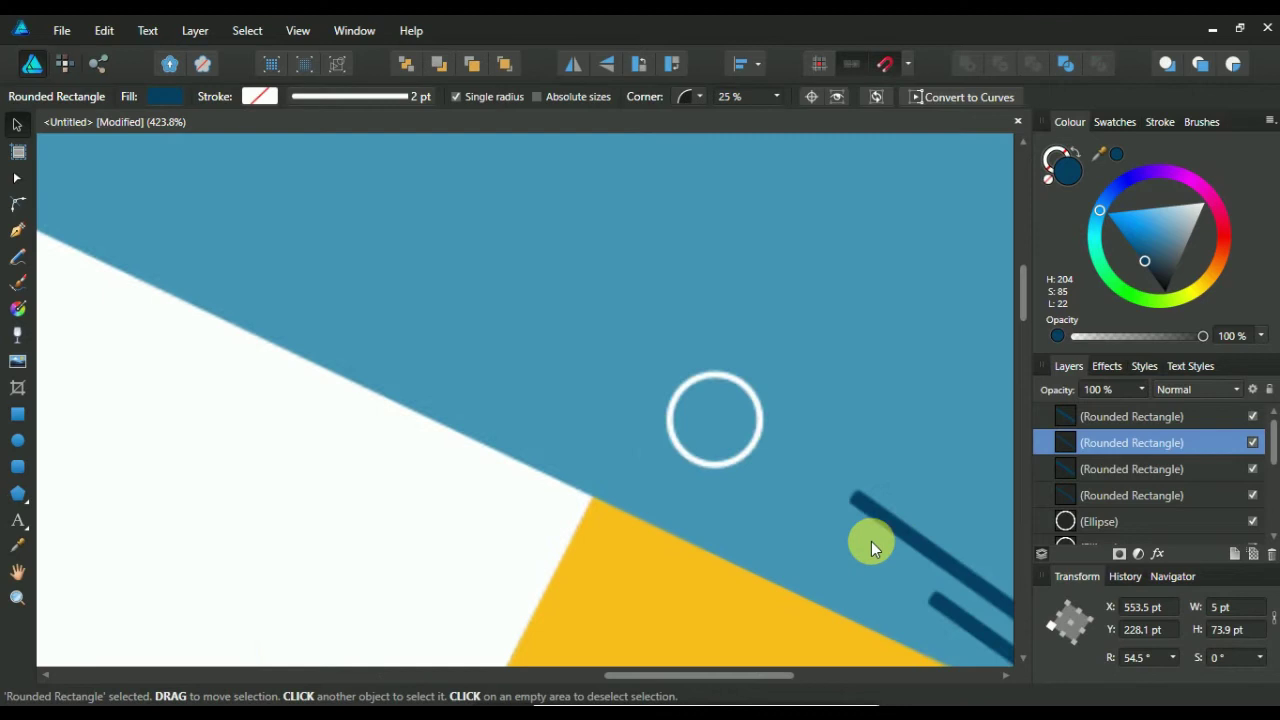
pyautogui.scroll(2, 871, 541)
pyautogui.moveTo(749, 371); pyautogui.dragTo(280, 165)
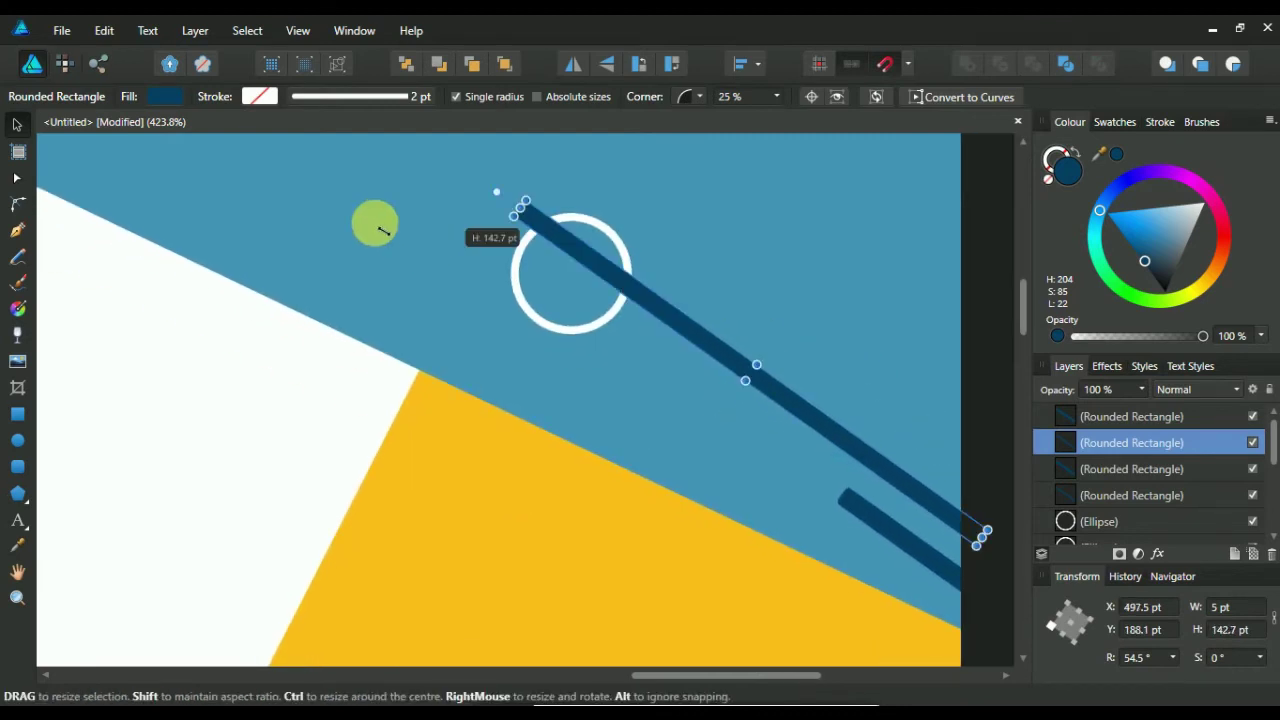
pyautogui.click(851, 509)
pyautogui.moveTo(834, 491); pyautogui.dragTo(492, 312)
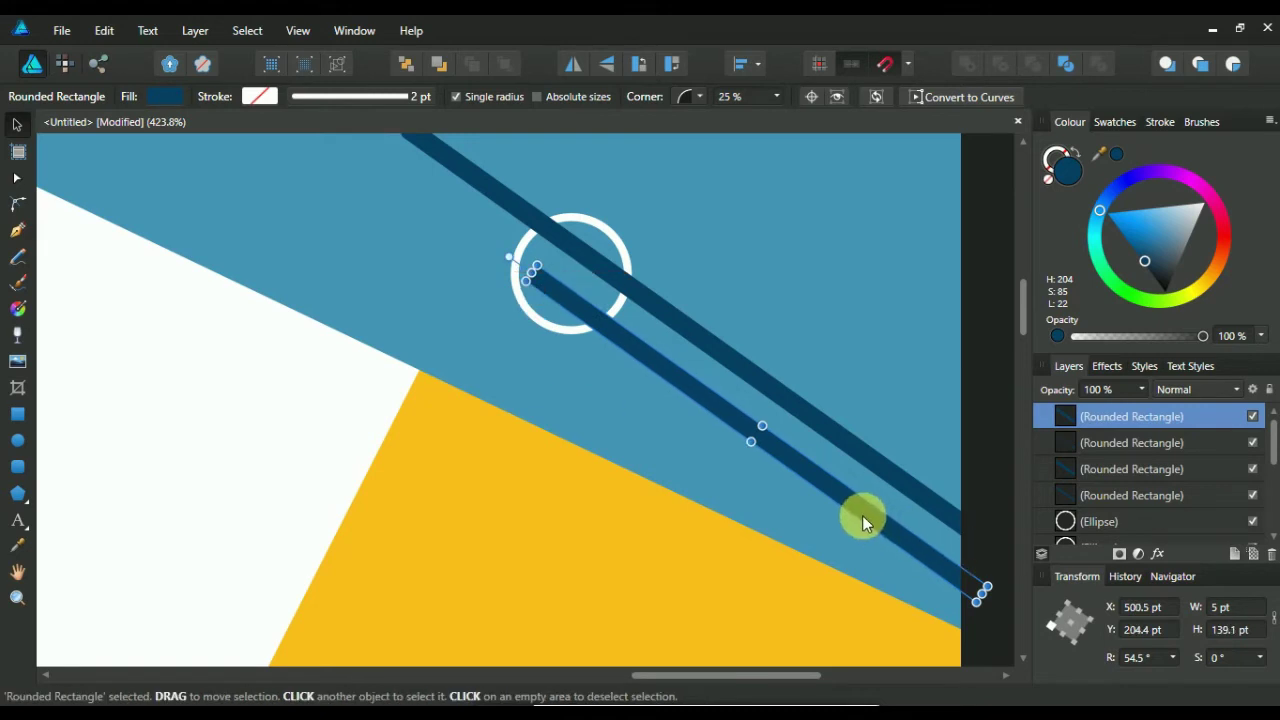
pyautogui.moveTo(844, 494); pyautogui.dragTo(935, 586)
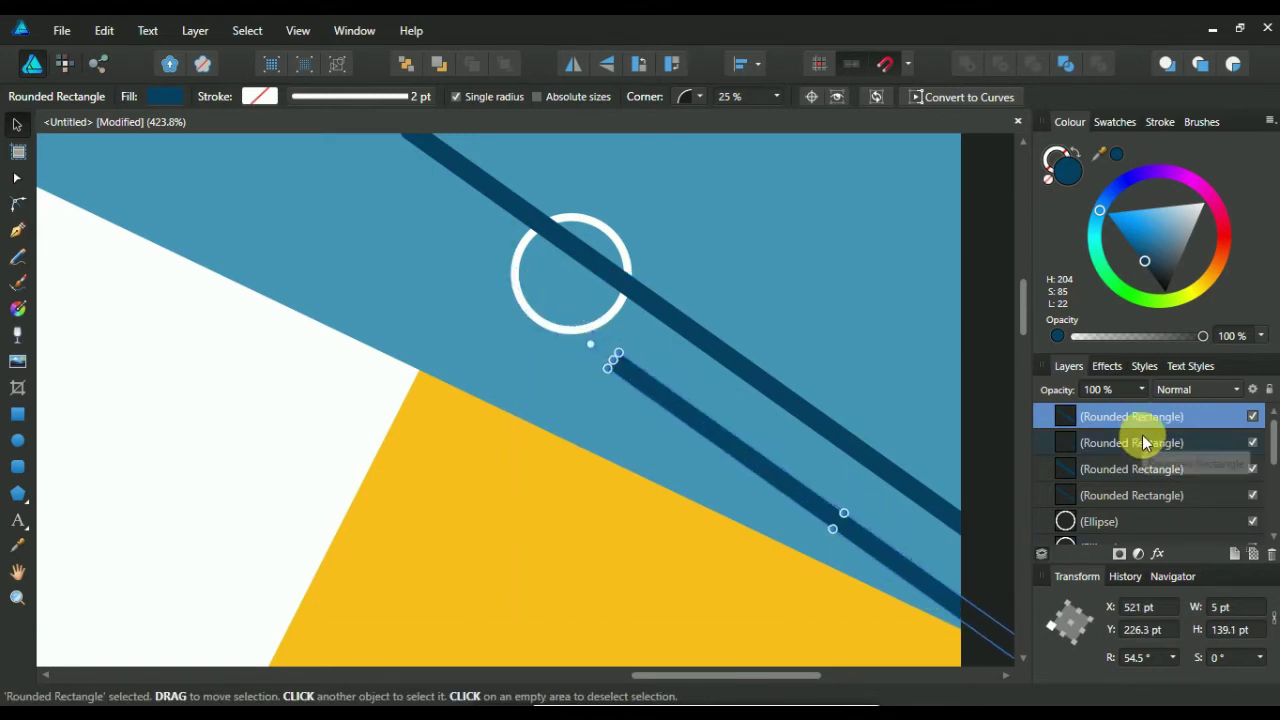
pyautogui.hotkey('ctrl', '[')
pyautogui.hotkey('ctrl', '[')
pyautogui.hotkey('ctrl', '[')
# Send the long upper navy bar beneath the white ring.
pyautogui.hotkey('ctrl', '[')
pyautogui.click(900, 399)
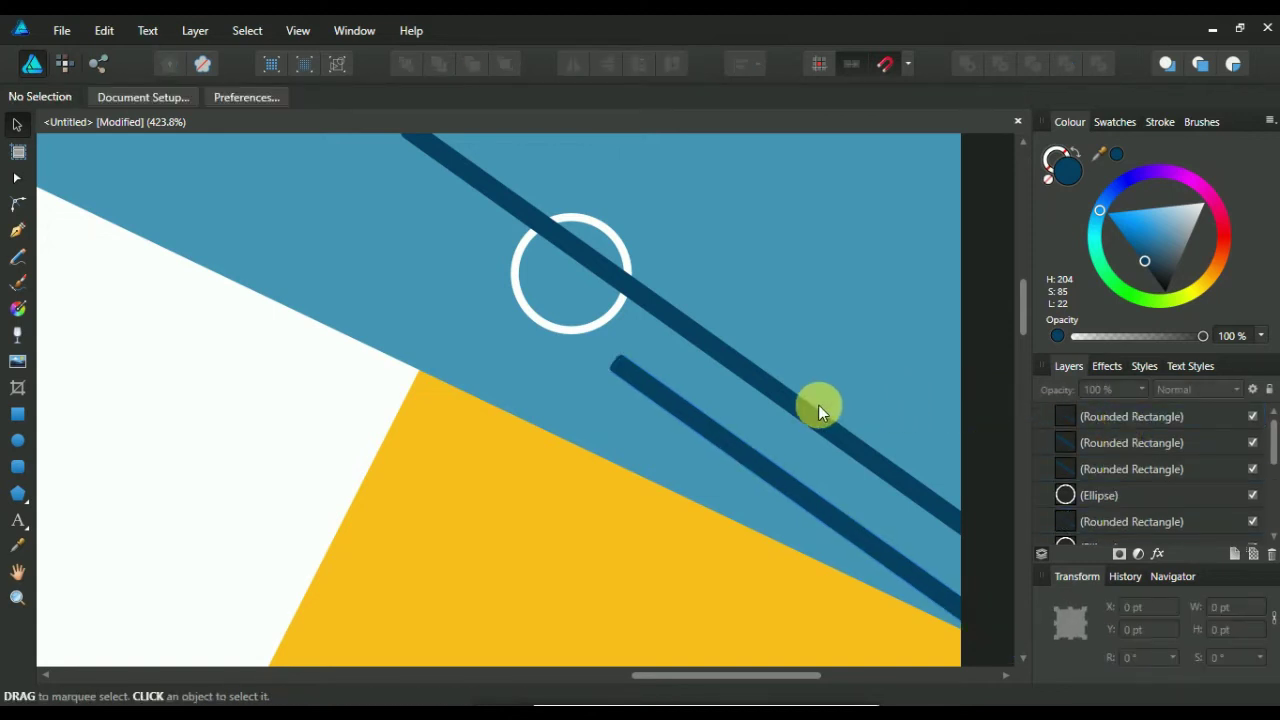
pyautogui.click(1104, 424)
pyautogui.hotkey('ctrl', '[')
pyautogui.hotkey('ctrl', '[')
pyautogui.hotkey('ctrl', '[')
pyautogui.hotkey('ctrl', '[')
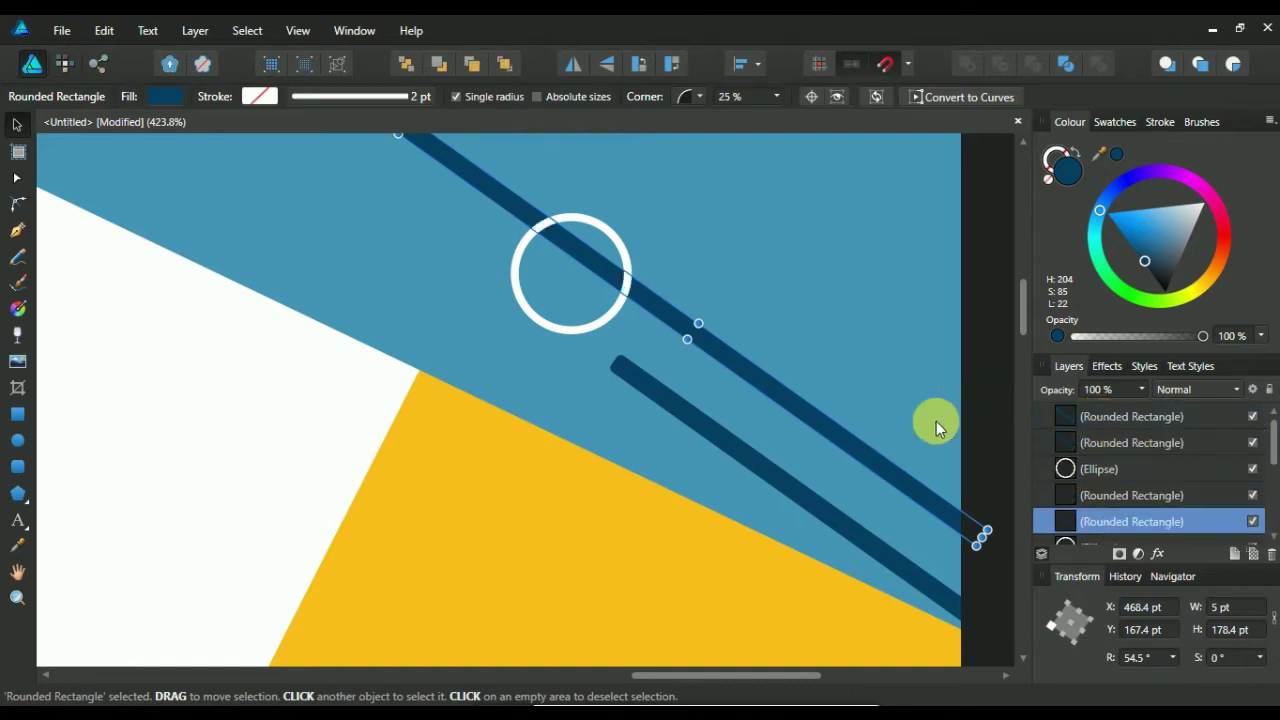
pyautogui.click(923, 426)
pyautogui.scroll(-2, 923, 426)
pyautogui.scroll(-1, 847, 403)
pyautogui.scroll(-1, 976, 429)
pyautogui.scroll(1, 976, 431)
pyautogui.scroll(-1, 982, 440)
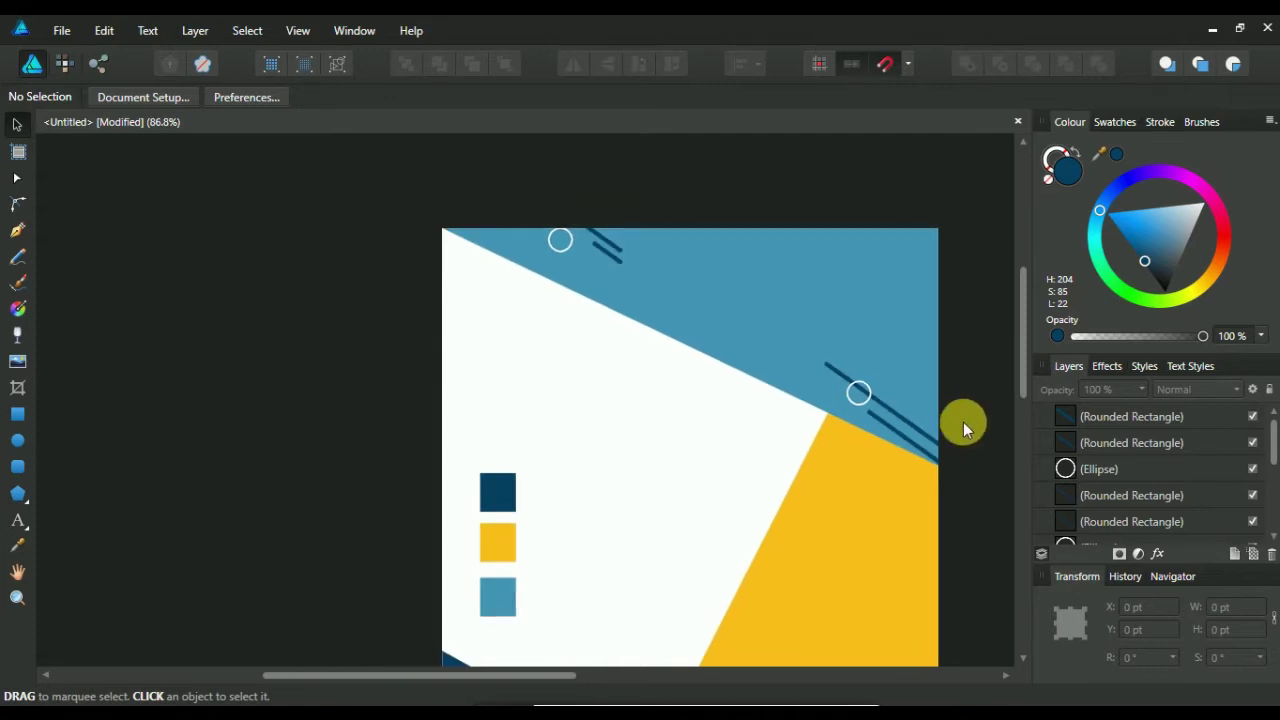
# Shorten the navy bar near the lower ring to about 120 pt and tilt it slightly.
pyautogui.click(835, 372)
pyautogui.scroll(2, 869, 365)
pyautogui.scroll(2, 882, 374)
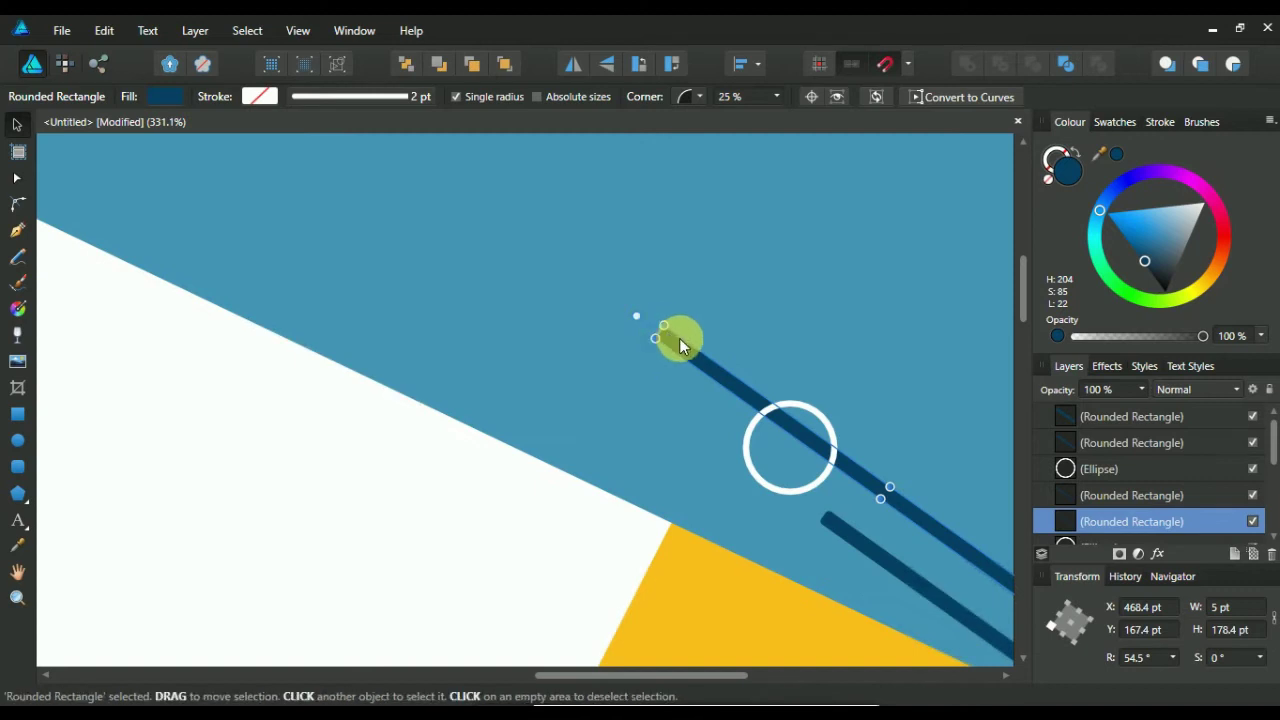
pyautogui.scroll(1, 679, 346)
pyautogui.moveTo(646, 334); pyautogui.dragTo(890, 490)
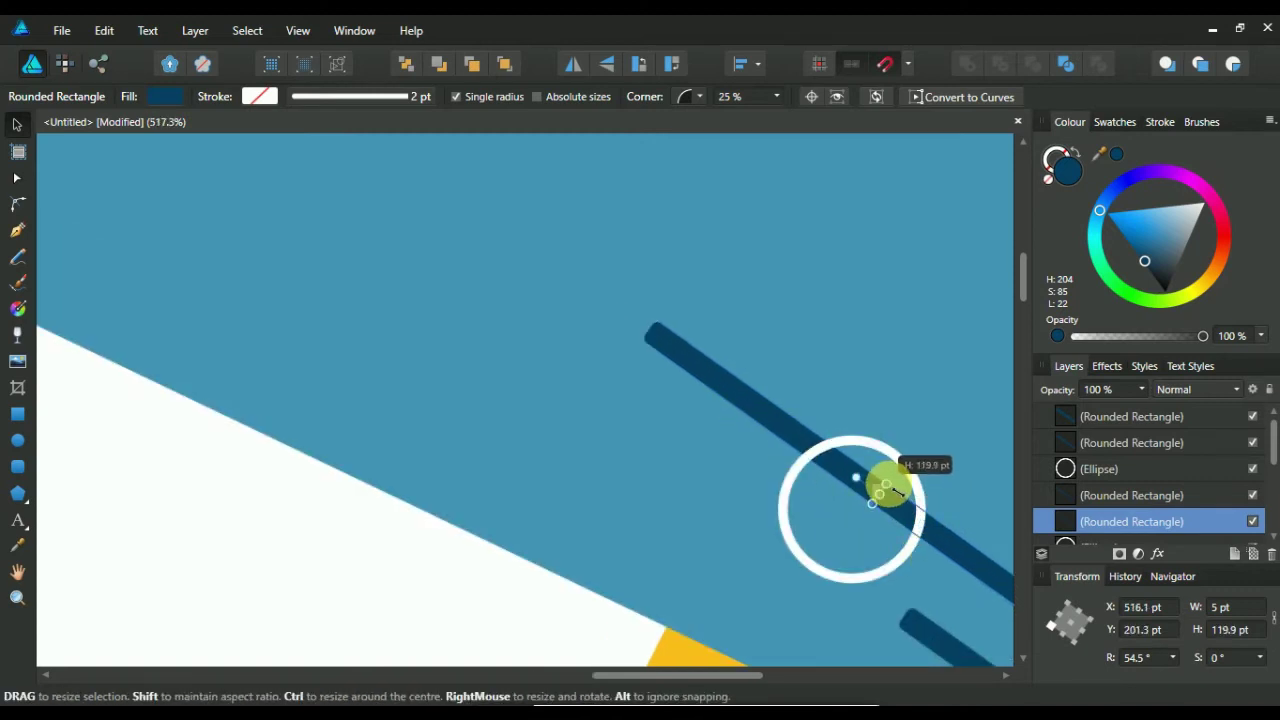
pyautogui.moveTo(894, 300); pyautogui.dragTo(674, 191)
pyautogui.moveTo(746, 209); pyautogui.dragTo(525, 225)
pyautogui.moveTo(388, 176); pyautogui.dragTo(397, 176)
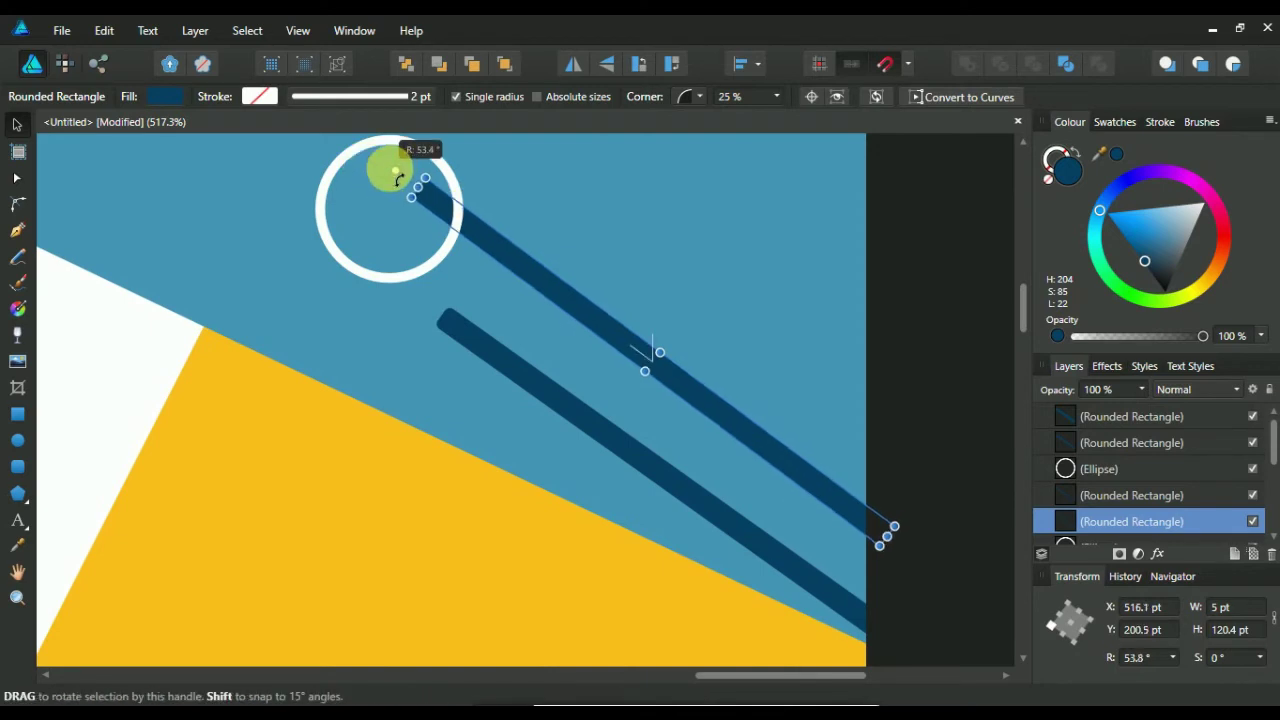
pyautogui.hotkey('ctrl', 'd')
# Rotate the upper navy bar to about 54.3° so it lines up with the ring.
pyautogui.scroll(-2, 640, 280)
pyautogui.scroll(-1, 650, 278)
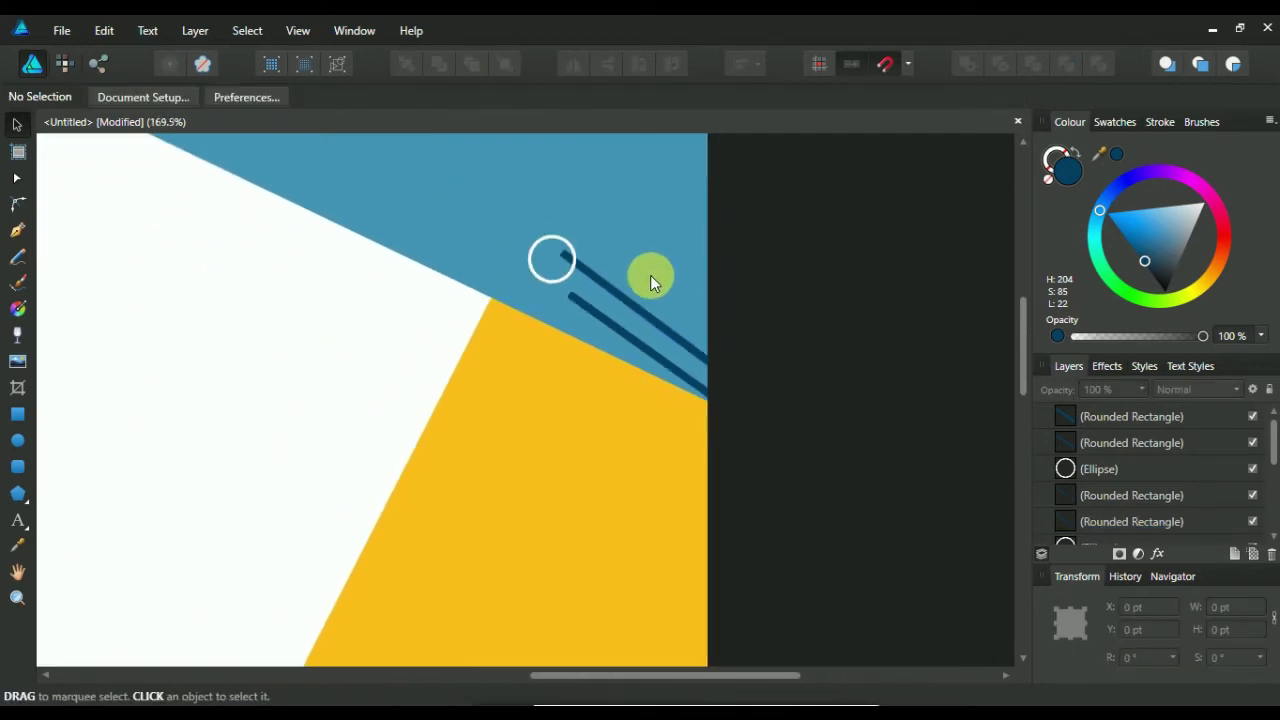
pyautogui.scroll(-1, 650, 275)
pyautogui.scroll(-1, 650, 272)
pyautogui.scroll(2, 757, 305)
pyautogui.scroll(2, 635, 293)
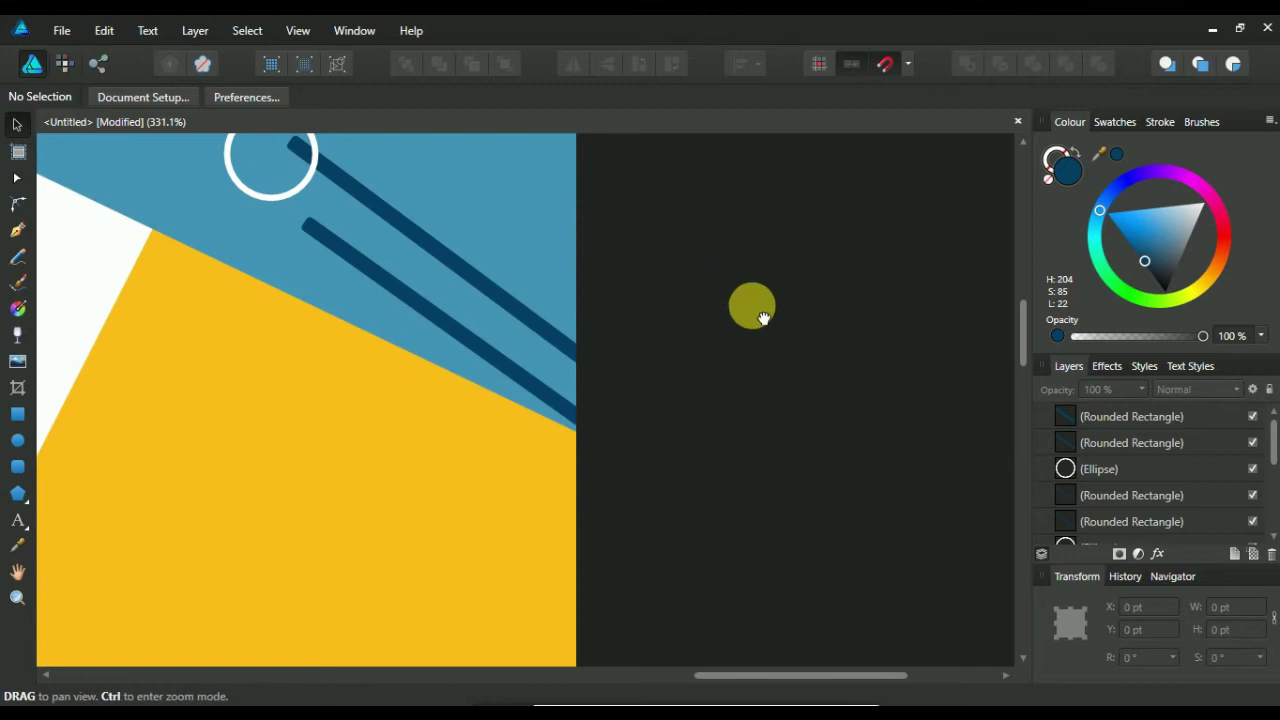
pyautogui.moveTo(757, 312); pyautogui.dragTo(930, 430)
pyautogui.click(455, 275)
pyautogui.moveTo(440, 262); pyautogui.dragTo(445, 266)
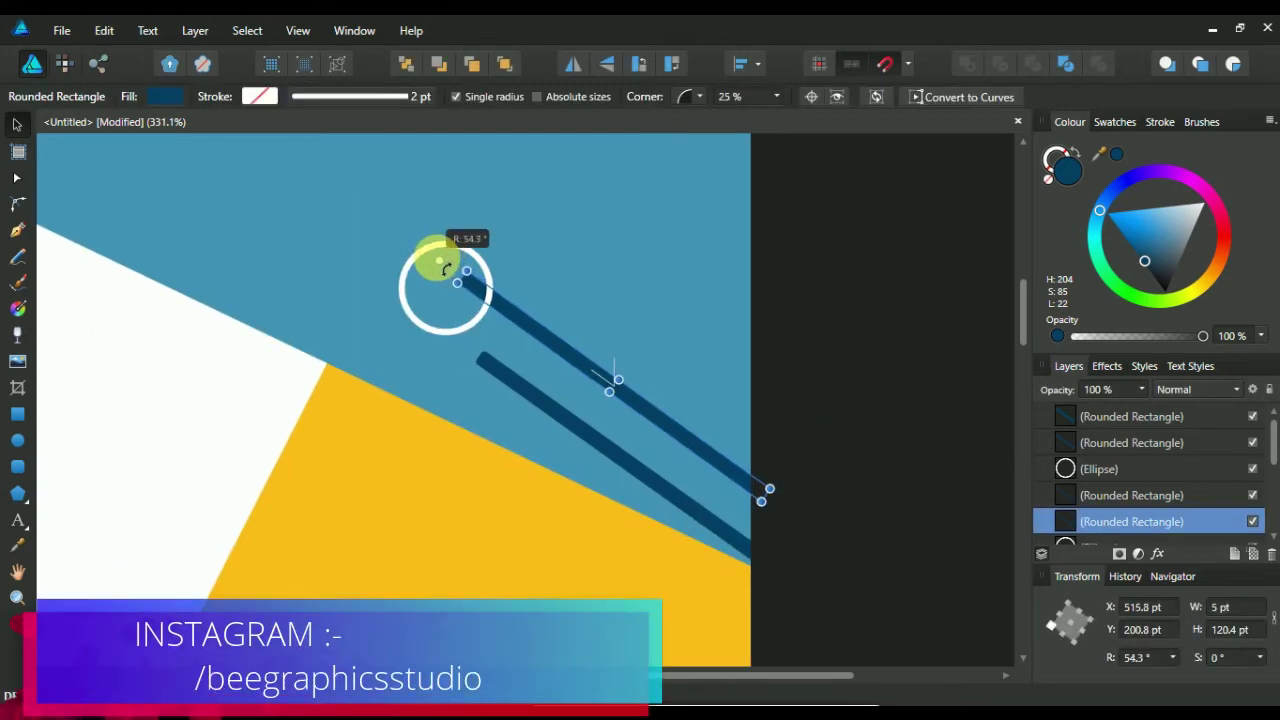
pyautogui.hotkey('ctrl', 'd')
pyautogui.scroll(-2, 631, 349)
pyautogui.scroll(-2, 751, 340)
pyautogui.scroll(-1, 818, 362)
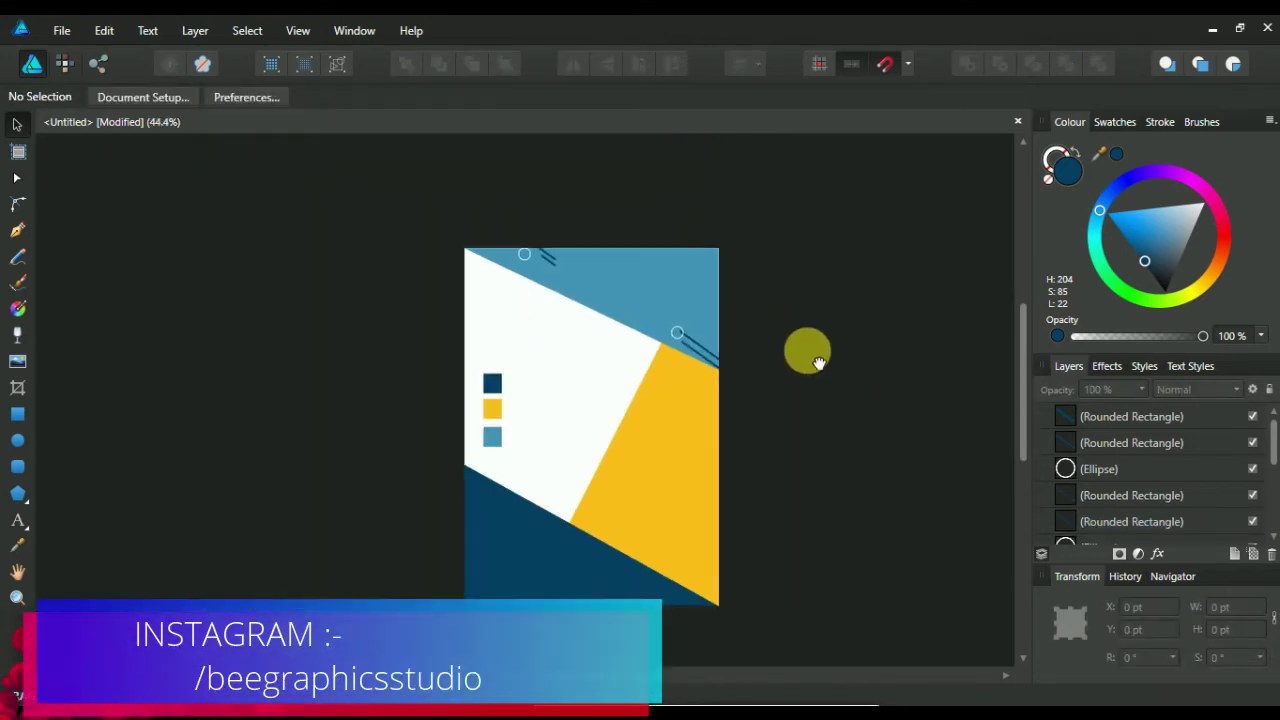
pyautogui.scroll(1, 775, 353)
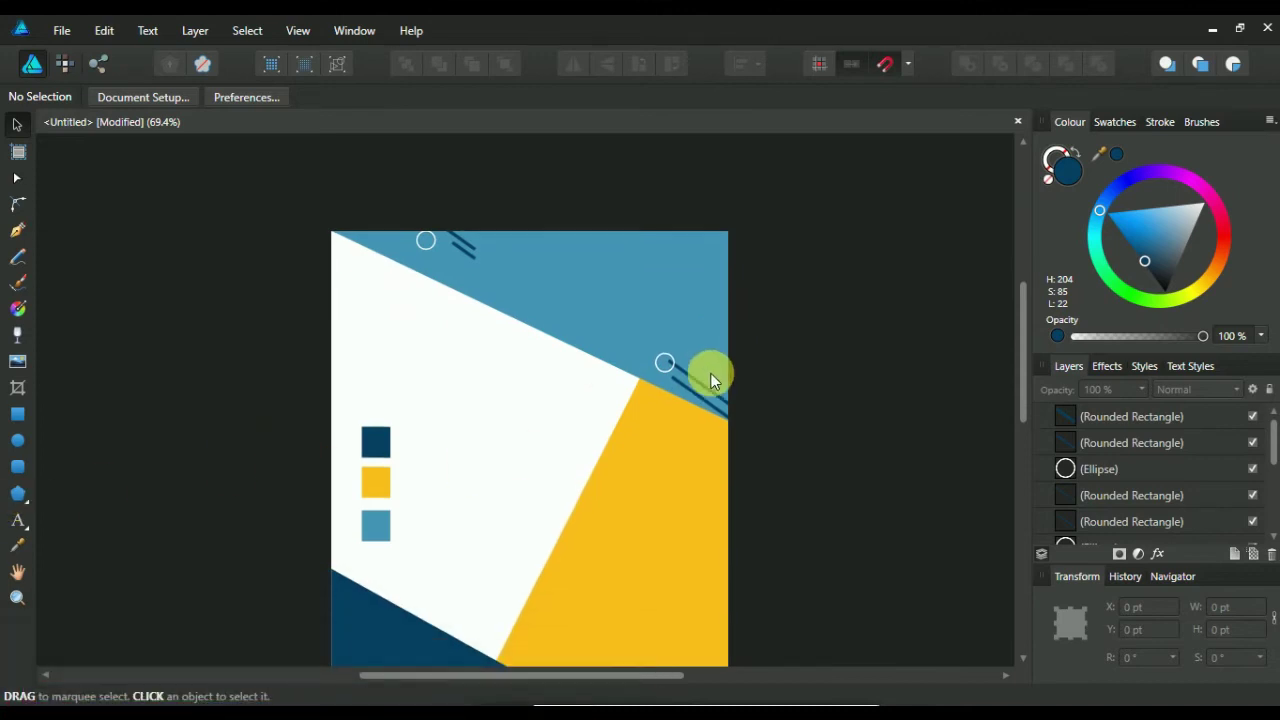
# Draw a small white circular dot in the blue area with the Ellipse Tool.
pyautogui.scroll(1, 712, 380)
pyautogui.click(18, 440)
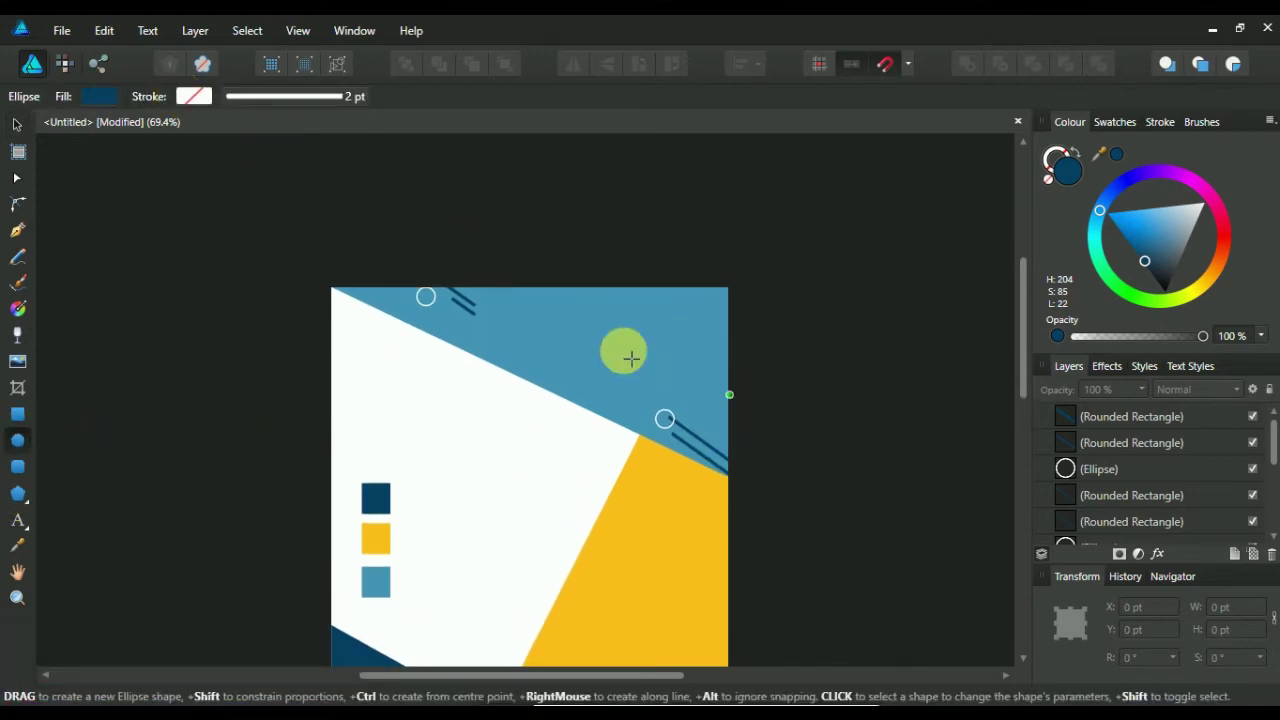
pyautogui.moveTo(668, 379); pyautogui.dragTo(679, 385)
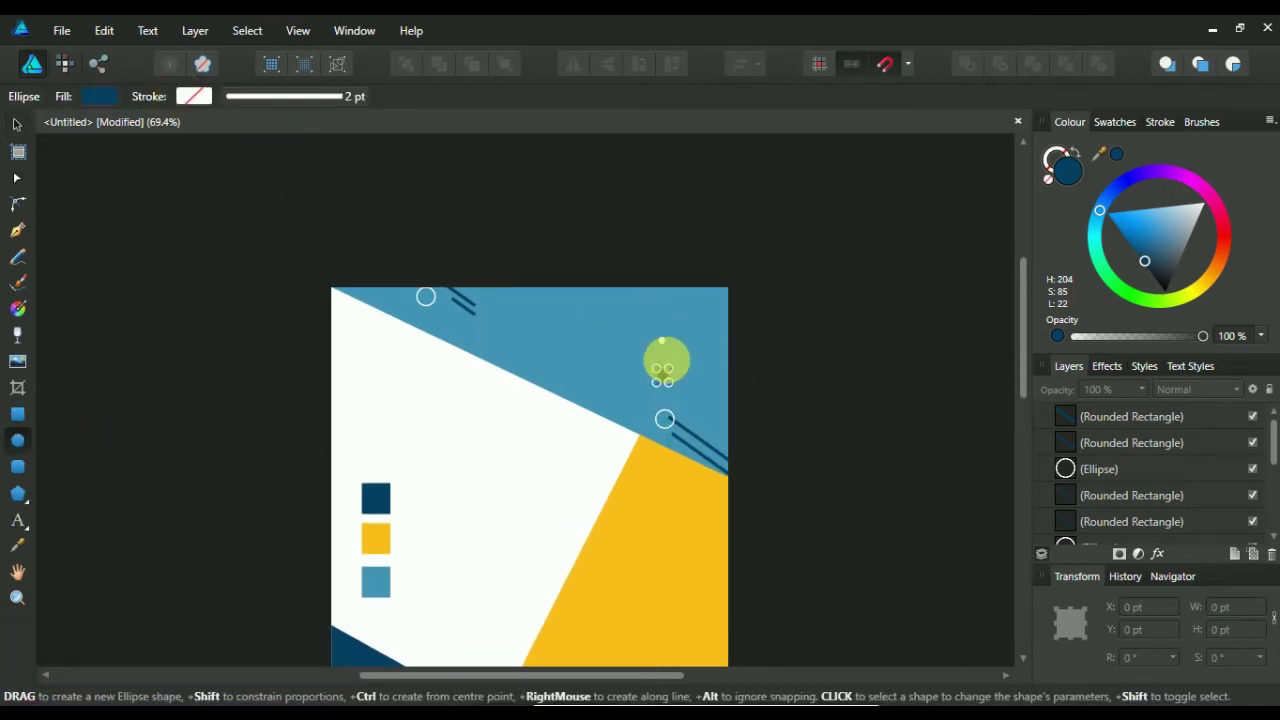
pyautogui.scroll(3, 663, 368)
pyautogui.scroll(3, 654, 414)
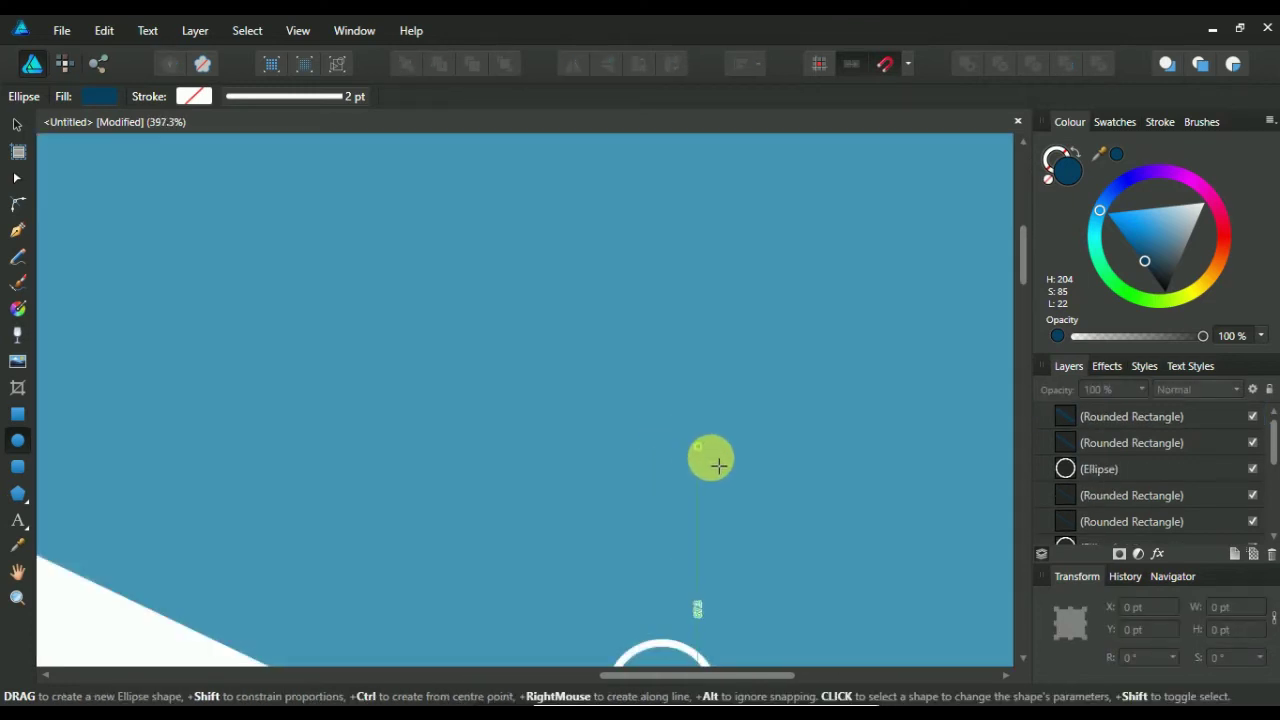
pyautogui.moveTo(692, 456); pyautogui.dragTo(710, 458)
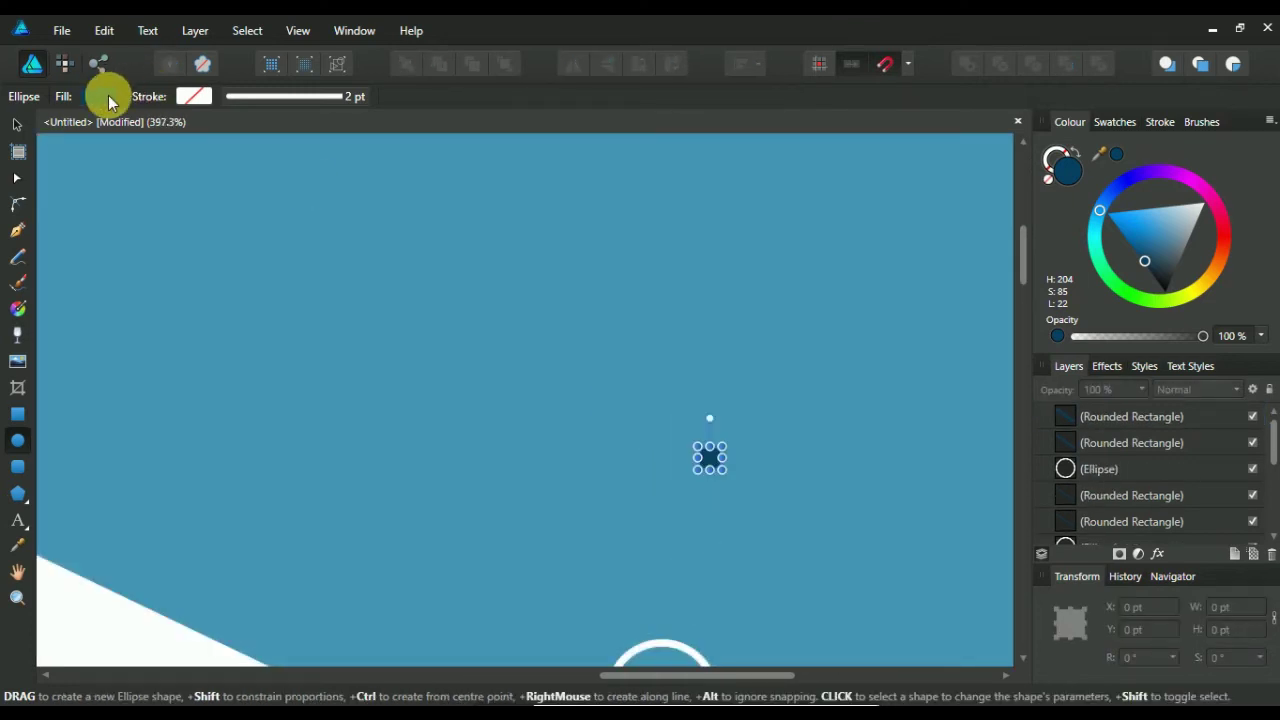
pyautogui.click(100, 96)
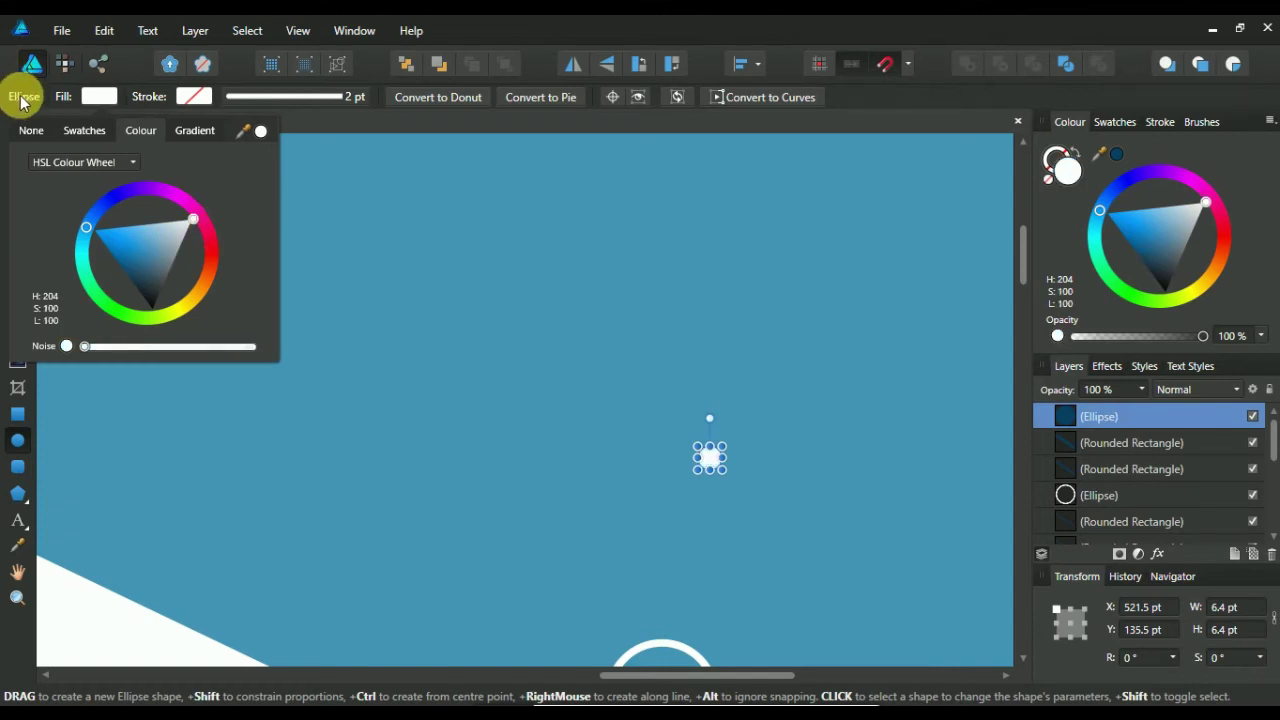
pyautogui.scroll(-1, 457, 303)
pyautogui.scroll(-3, 470, 322)
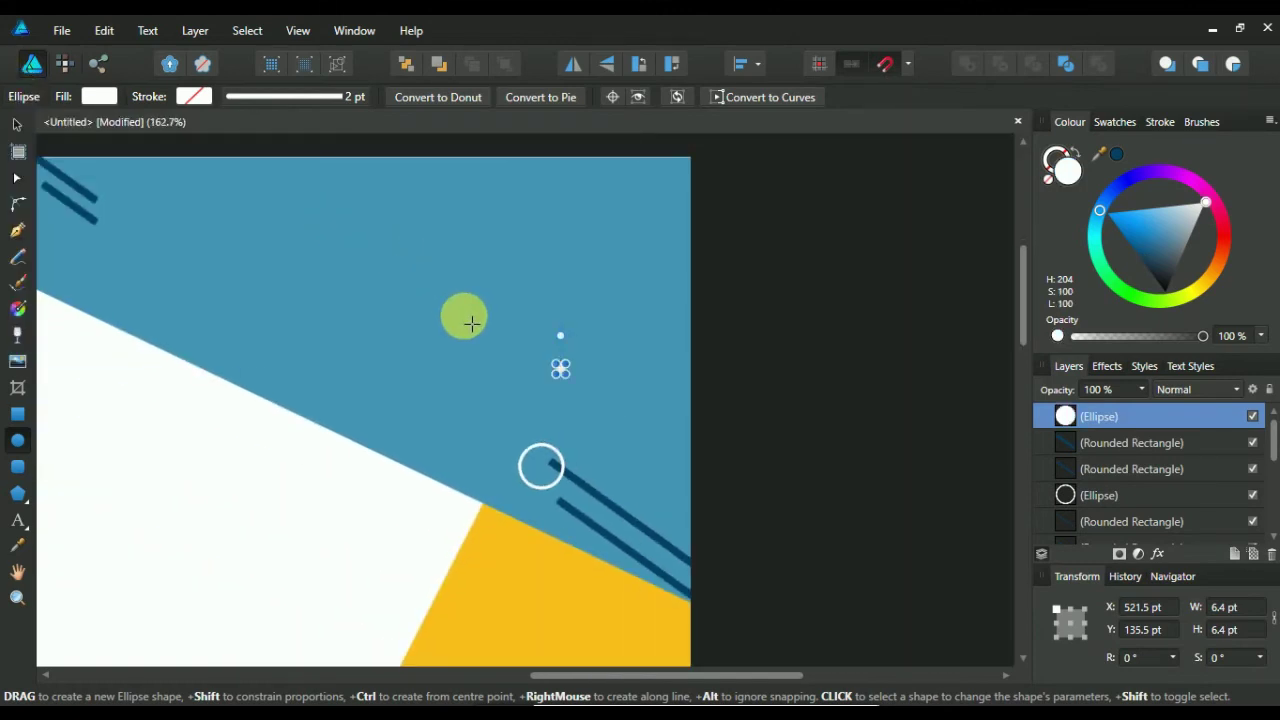
# Duplicate the dot into four, centred horizontally and spaced evenly top to bottom.
pyautogui.click(17, 126)
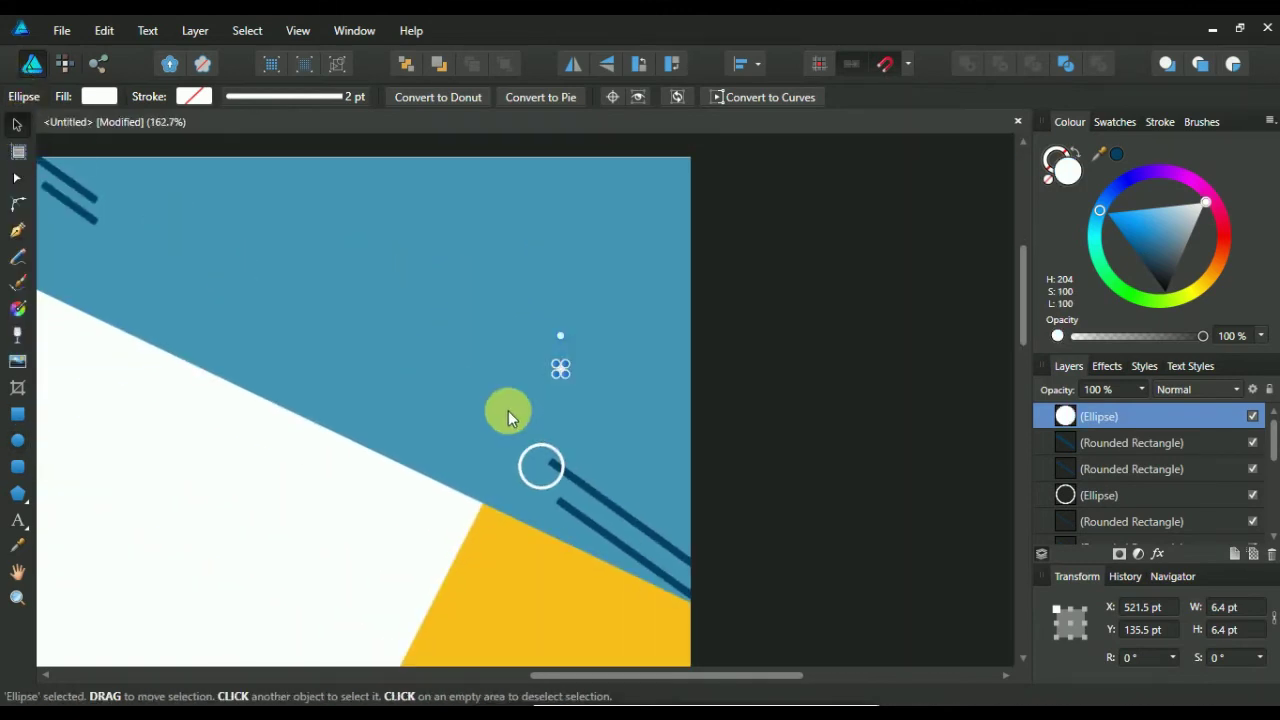
pyautogui.moveTo(560, 374); pyautogui.dragTo(575, 355)
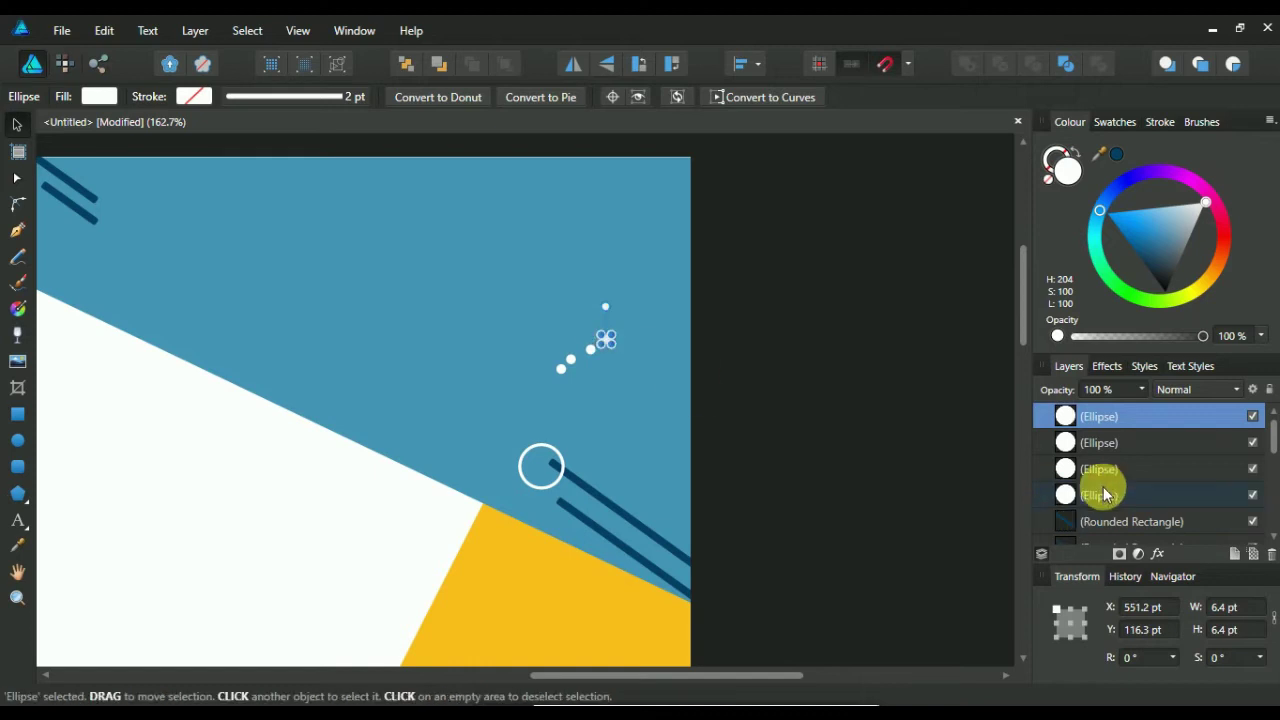
pyautogui.keyDown('shift'); pyautogui.click(1100, 490); pyautogui.keyUp('shift')
pyautogui.click(745, 63)
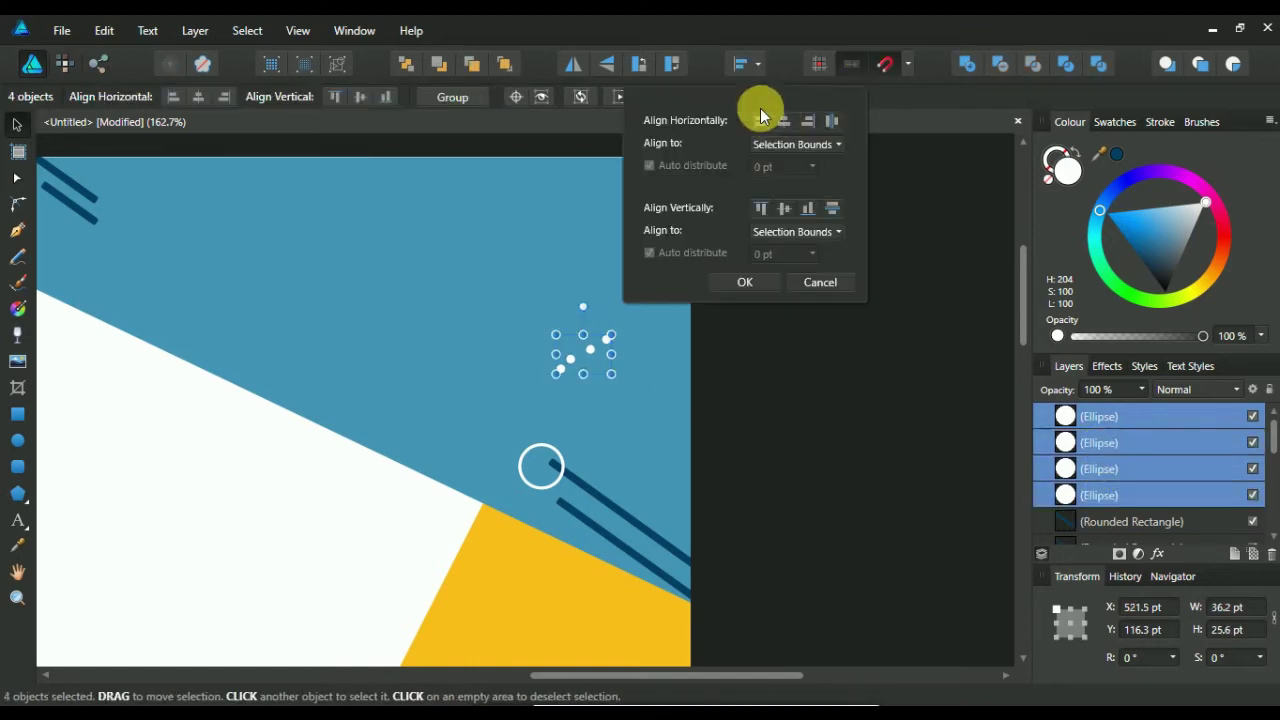
pyautogui.click(784, 121)
pyautogui.click(833, 209)
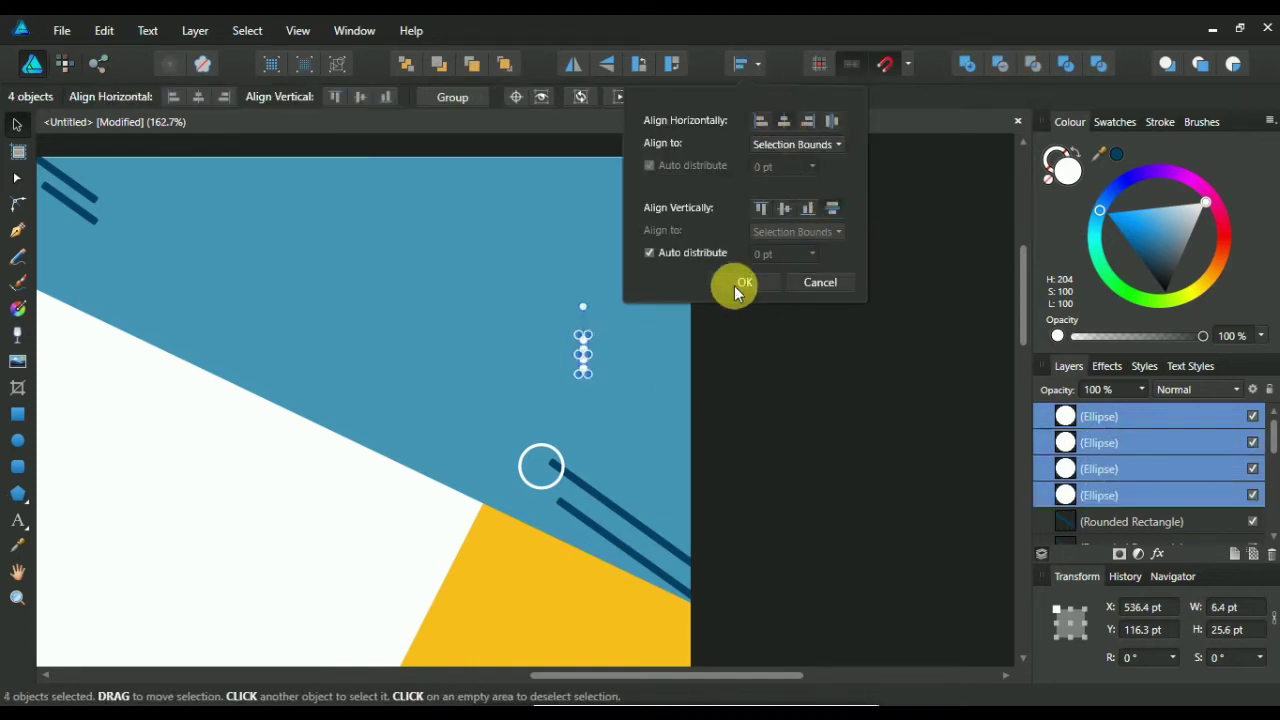
pyautogui.click(740, 284)
pyautogui.click(575, 385)
# Nudge the second dot down to even out the gaps in the column.
pyautogui.click(585, 375)
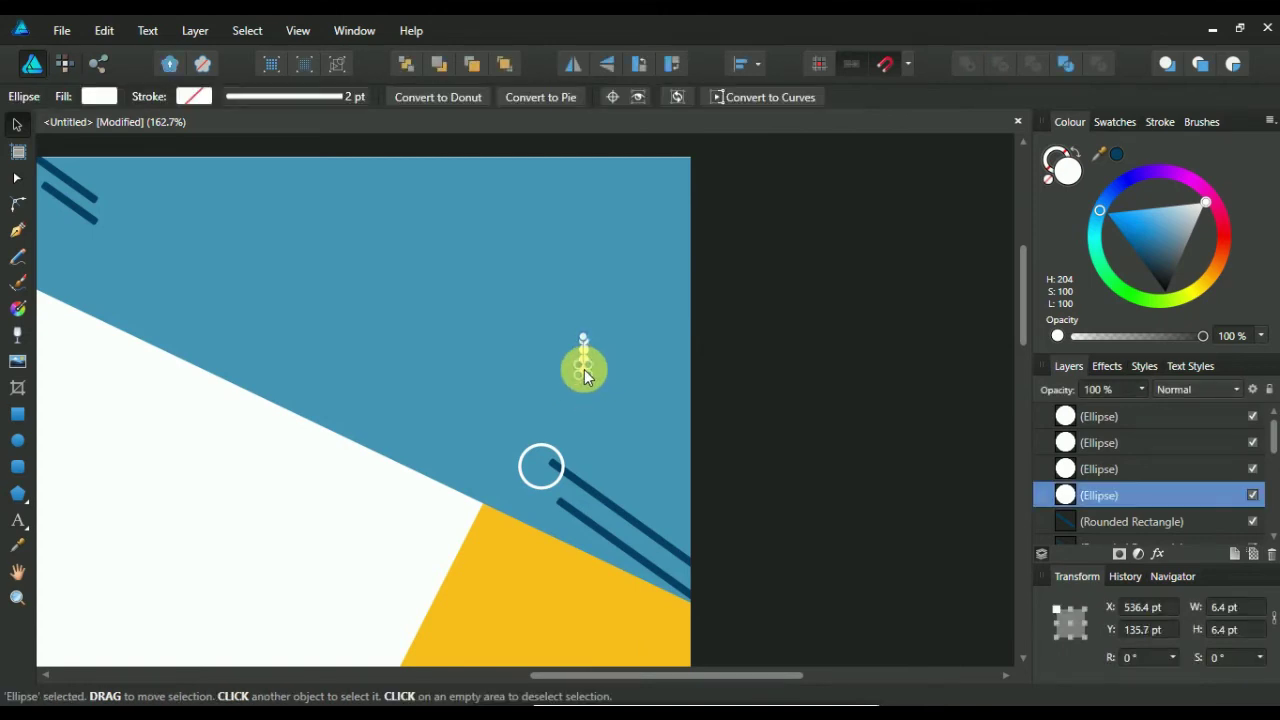
pyautogui.scroll(5, 740, 320)
pyautogui.click(403, 407)
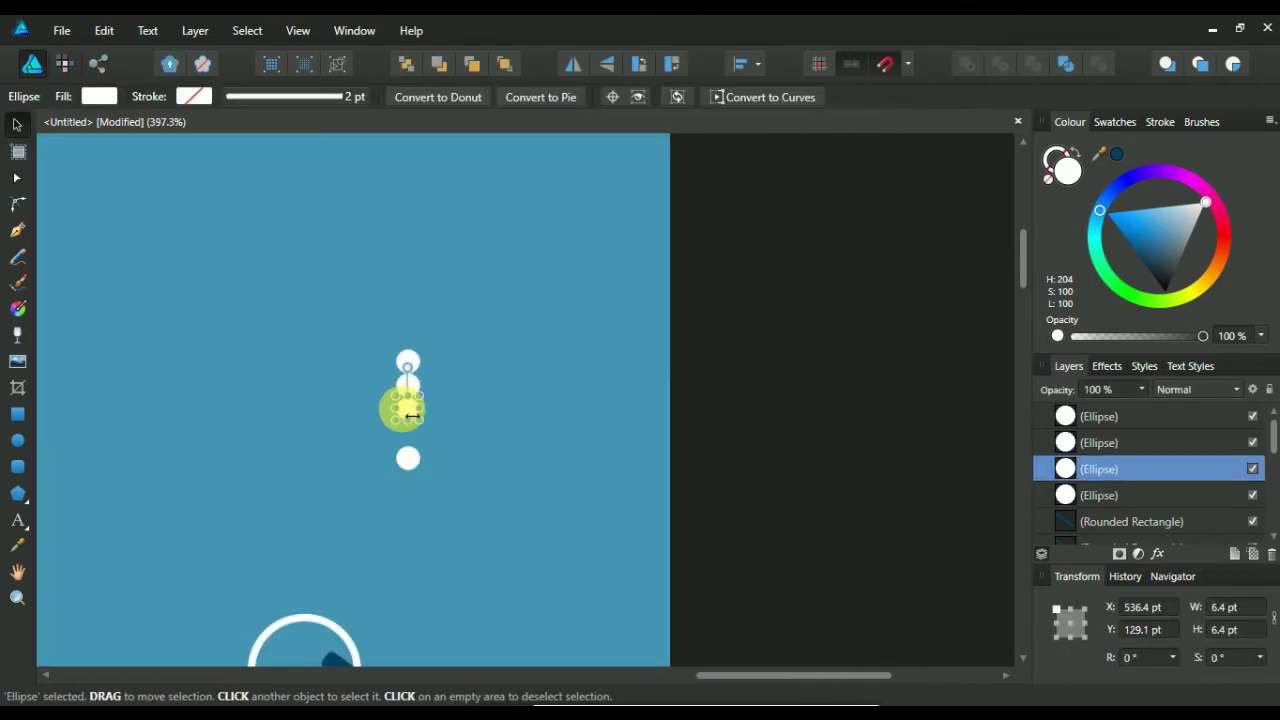
pyautogui.moveTo(423, 408); pyautogui.dragTo(418, 410)
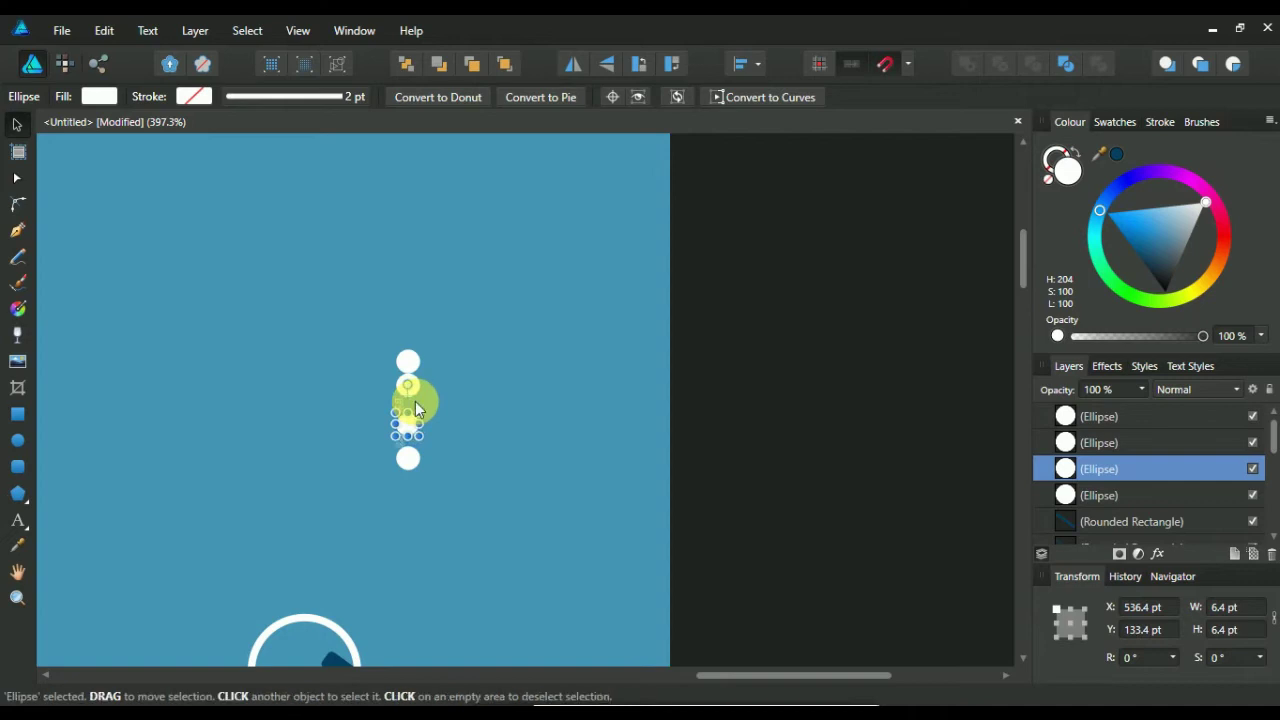
# Re-apply even spacing to the four dots and reselect the column.
pyautogui.keyDown('ctrl'); pyautogui.click(1167, 497); pyautogui.keyUp('ctrl')
pyautogui.keyDown('ctrl'); pyautogui.click(1141, 421); pyautogui.keyUp('ctrl')
pyautogui.keyDown('ctrl'); pyautogui.click(1131, 447); pyautogui.keyUp('ctrl')
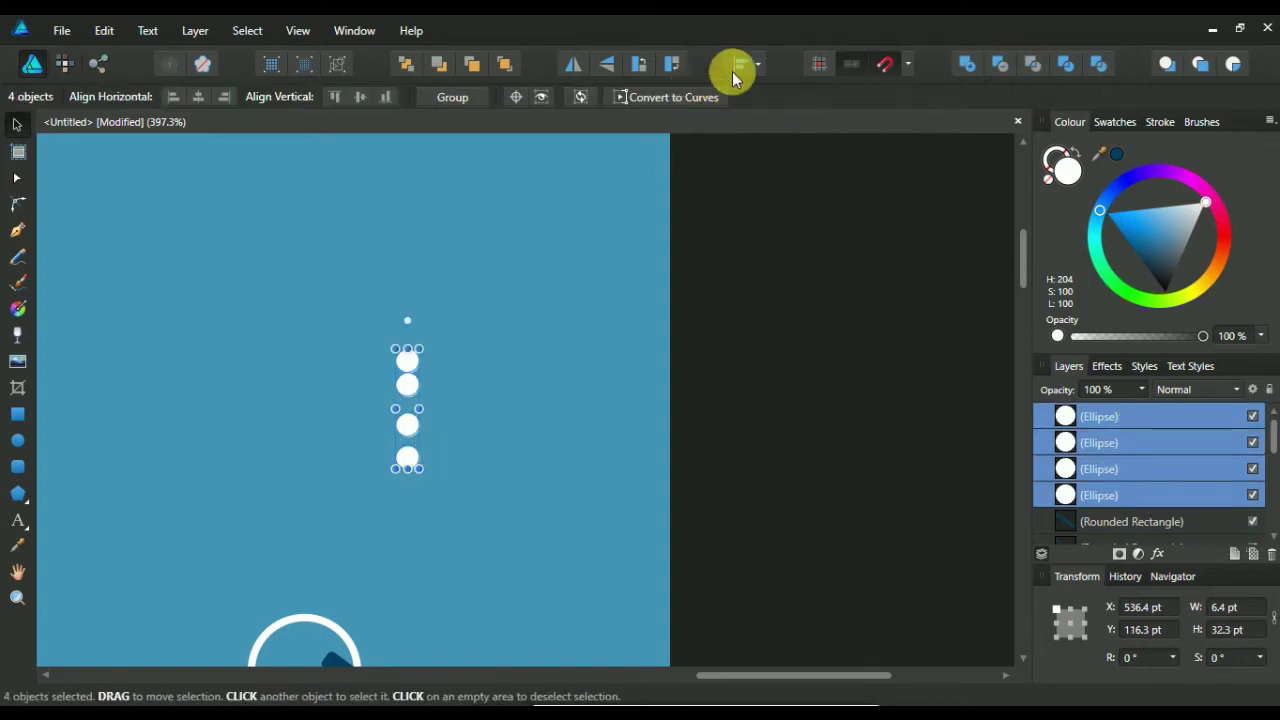
pyautogui.click(740, 63)
pyautogui.click(762, 286)
pyautogui.click(669, 394)
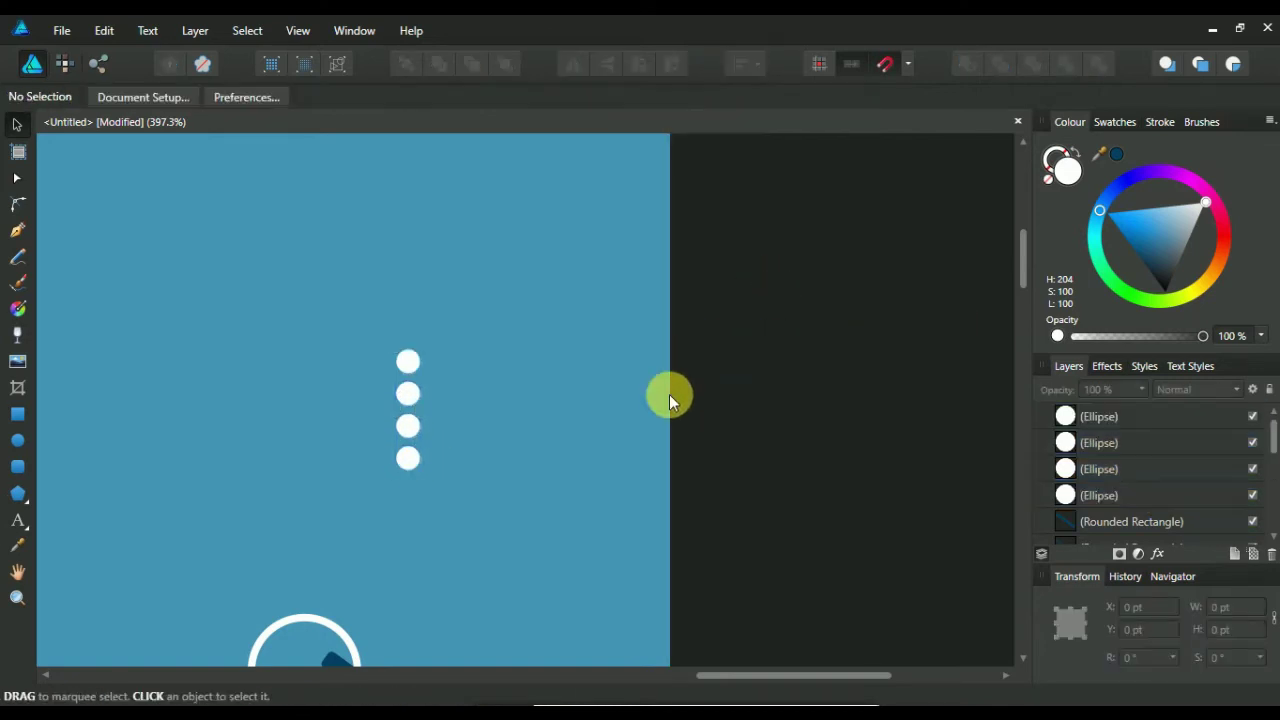
pyautogui.click(1110, 495)
pyautogui.keyDown('ctrl'); pyautogui.click(1111, 420); pyautogui.keyUp('ctrl')
pyautogui.keyDown('ctrl'); pyautogui.click(1112, 442); pyautogui.keyUp('ctrl')
# Copy the four-dot column and paste copies side by side to form a dot grid.
pyautogui.keyDown('ctrl'); pyautogui.click(1120, 466); pyautogui.keyUp('ctrl')
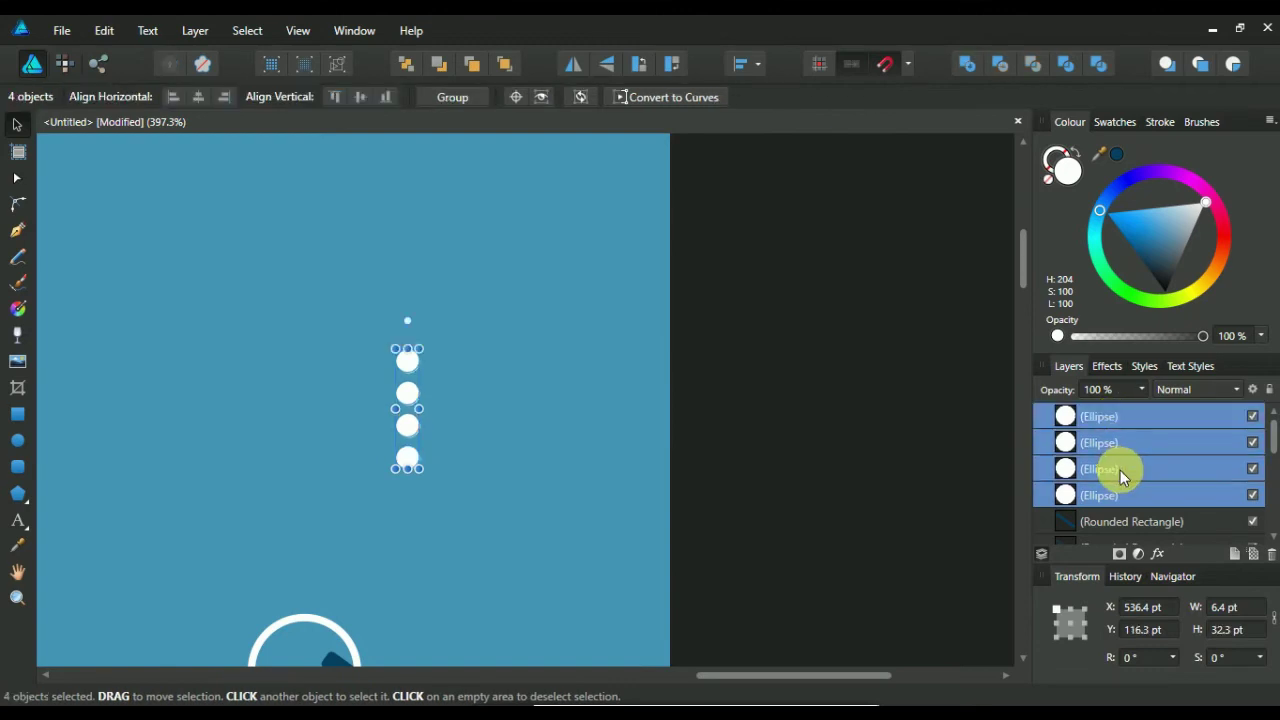
pyautogui.rightClick(1120, 470)
pyautogui.press('Escape')
pyautogui.rightClick(1119, 466)
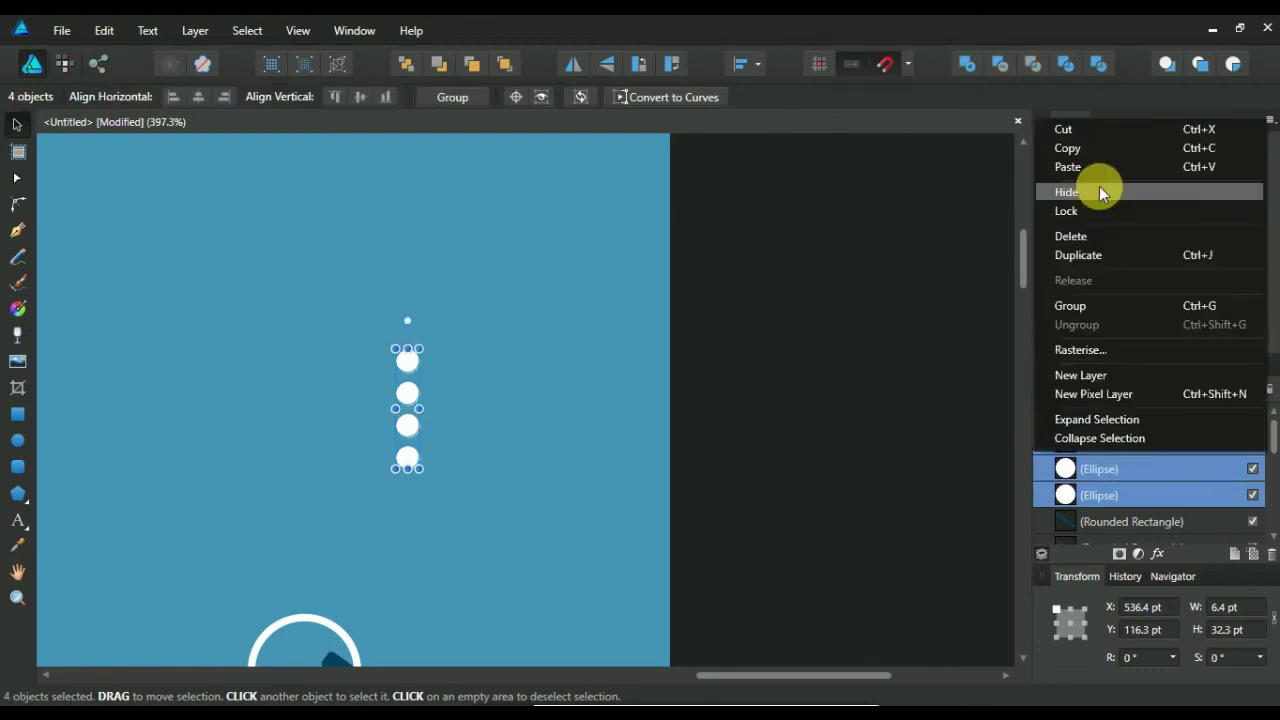
pyautogui.click(816, 280)
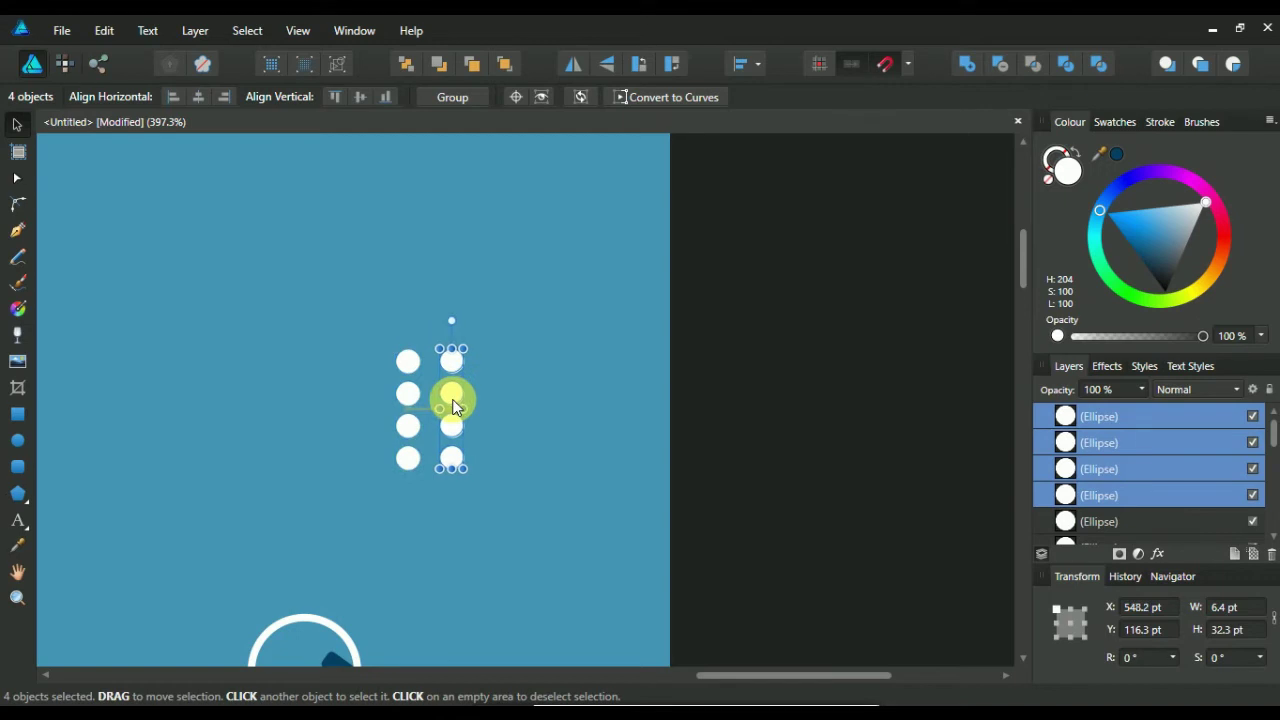
pyautogui.rightClick(1139, 455)
pyautogui.click(1066, 147)
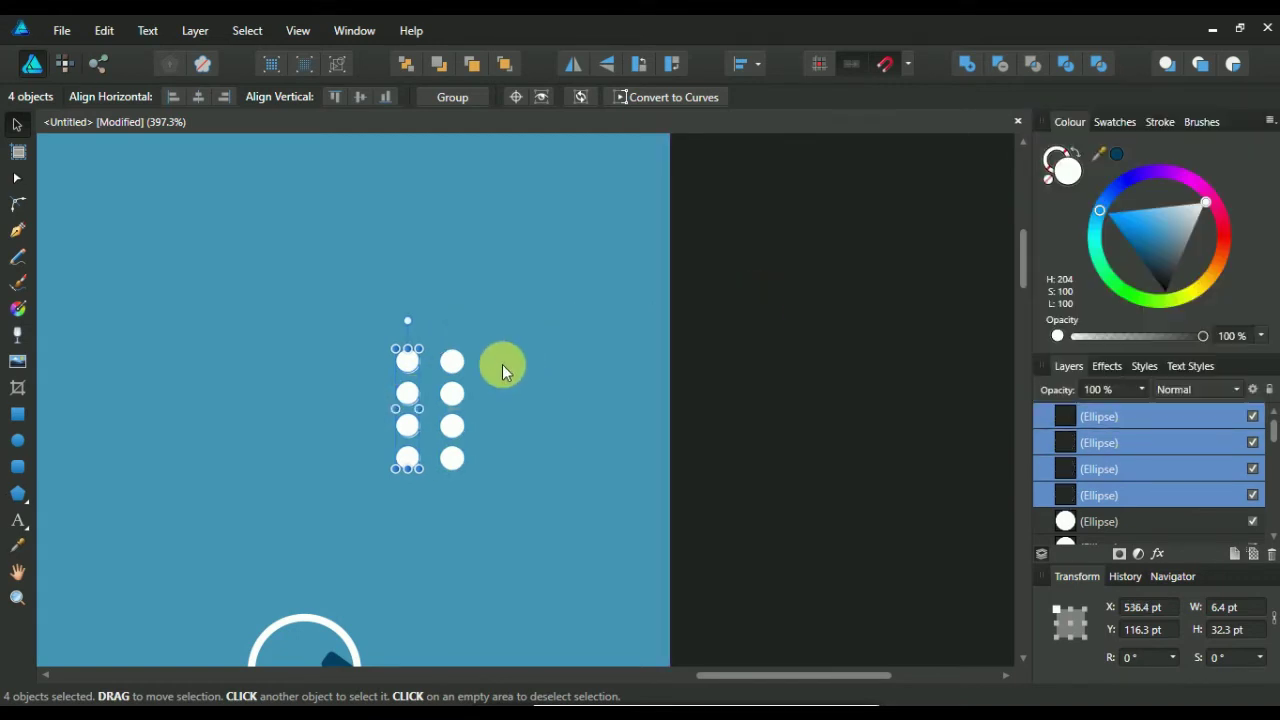
pyautogui.moveTo(514, 390); pyautogui.dragTo(500, 390)
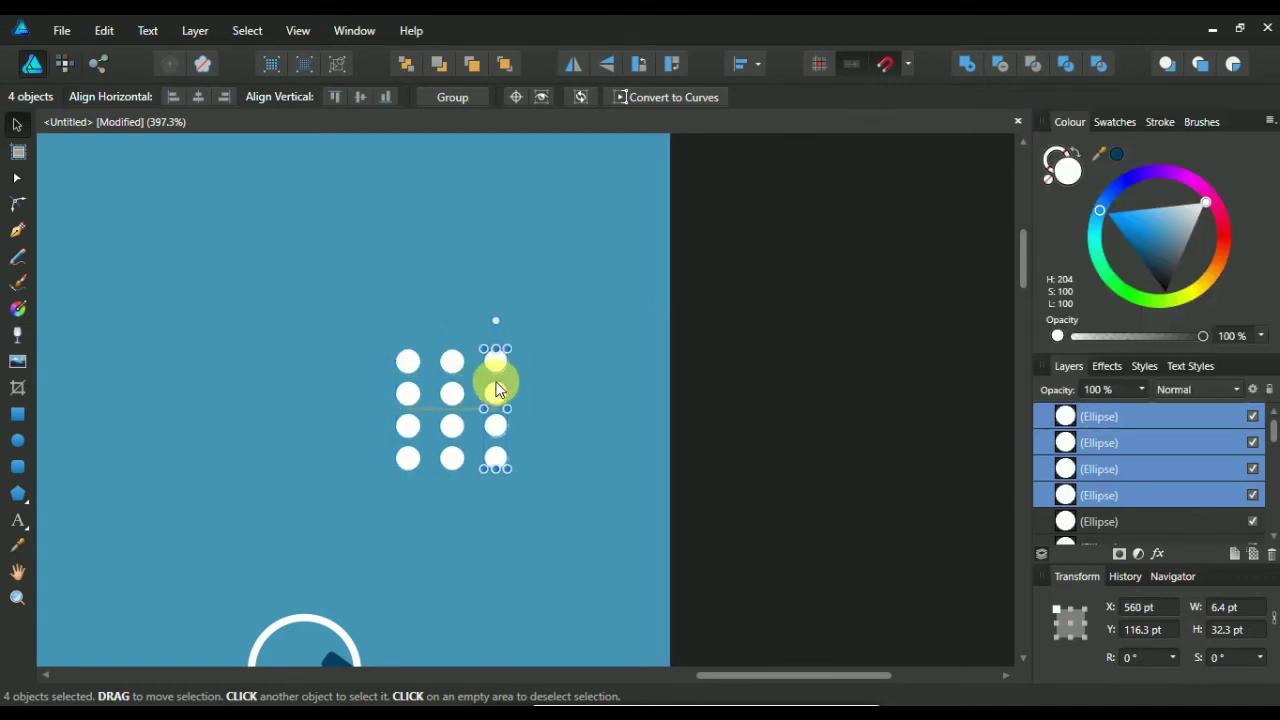
pyautogui.rightClick(1123, 443)
pyautogui.click(1086, 148)
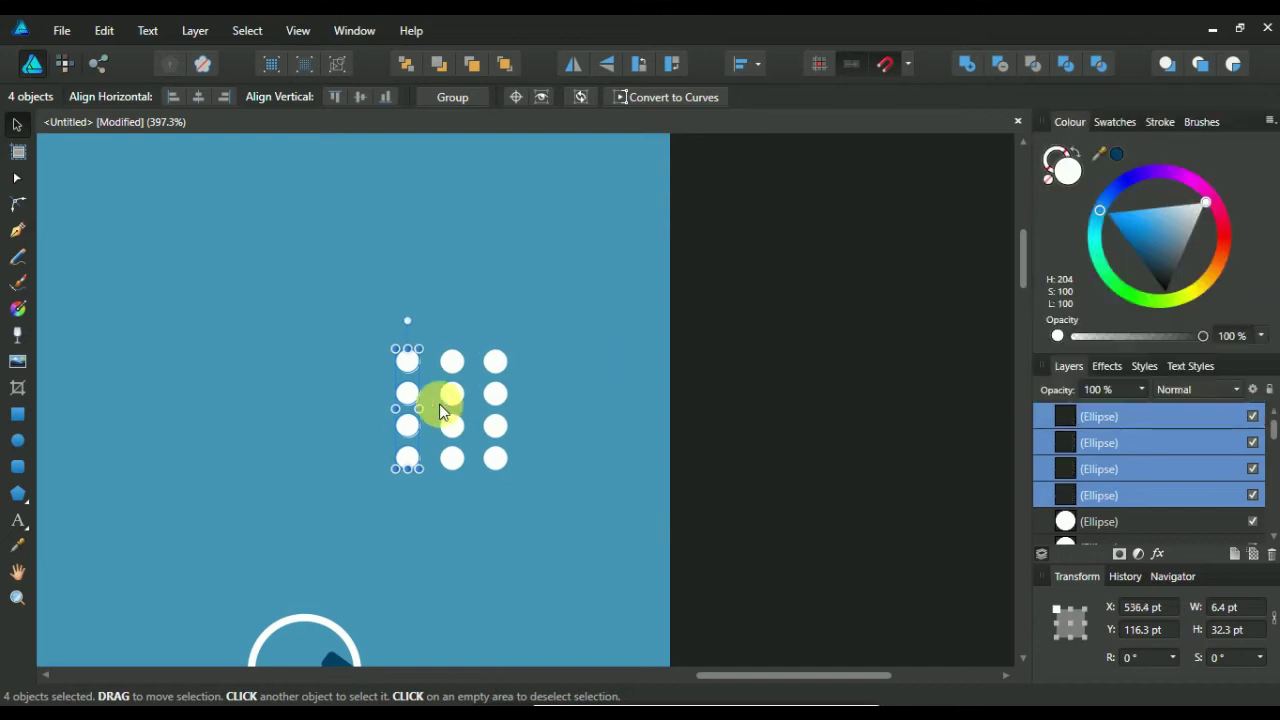
pyautogui.moveTo(469, 410); pyautogui.dragTo(551, 408)
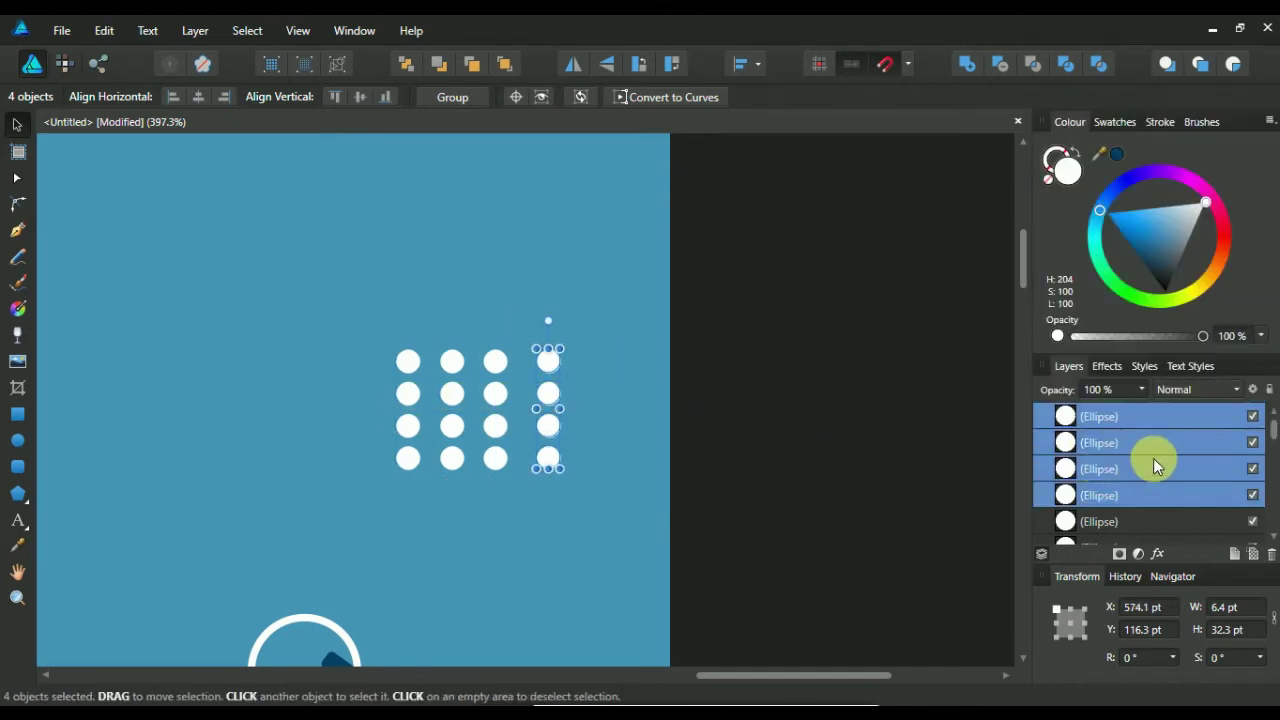
pyautogui.scroll(-2, 1156, 458)
pyautogui.scroll(-1, 1159, 463)
# Group the sixteen dots, enlarge them, rotate to -34.8° and place them beside the dark lines.
pyautogui.keyDown('shift'); pyautogui.click(1116, 490); pyautogui.keyUp('shift')
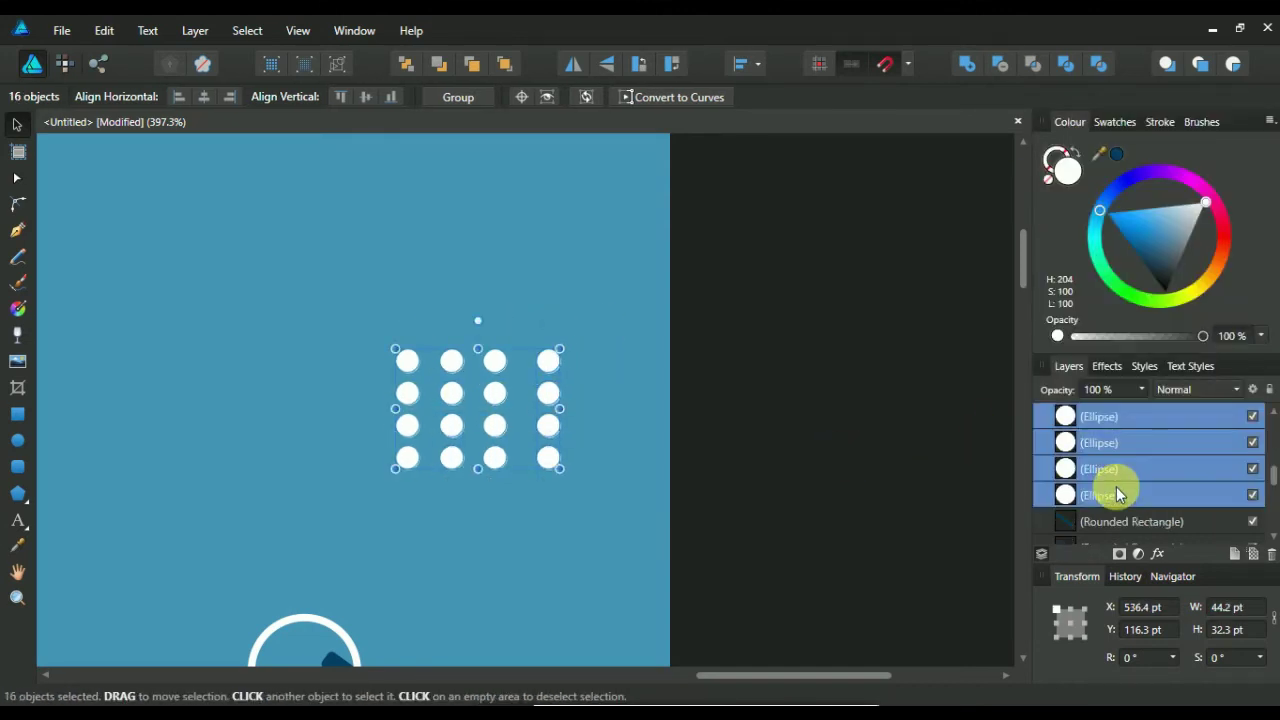
pyautogui.hotkey('ctrl', 'g')
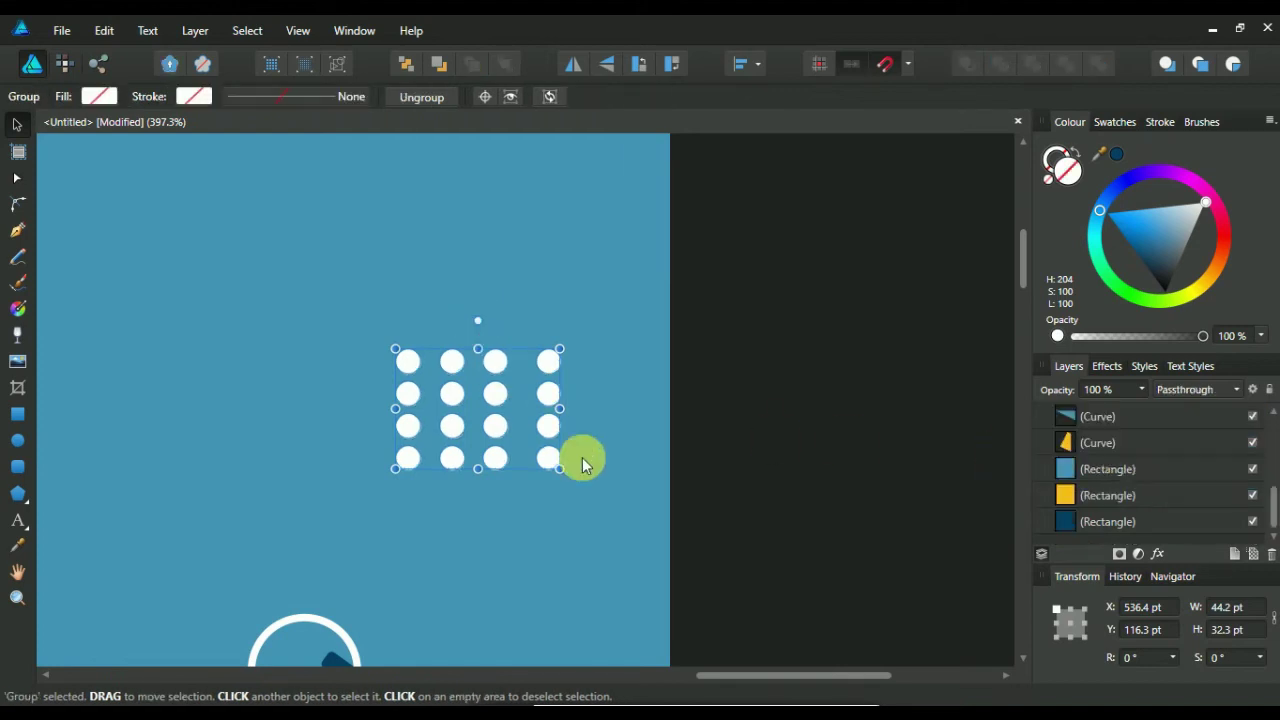
pyautogui.moveTo(560, 468); pyautogui.dragTo(614, 523)
pyautogui.scroll(-3, 612, 480)
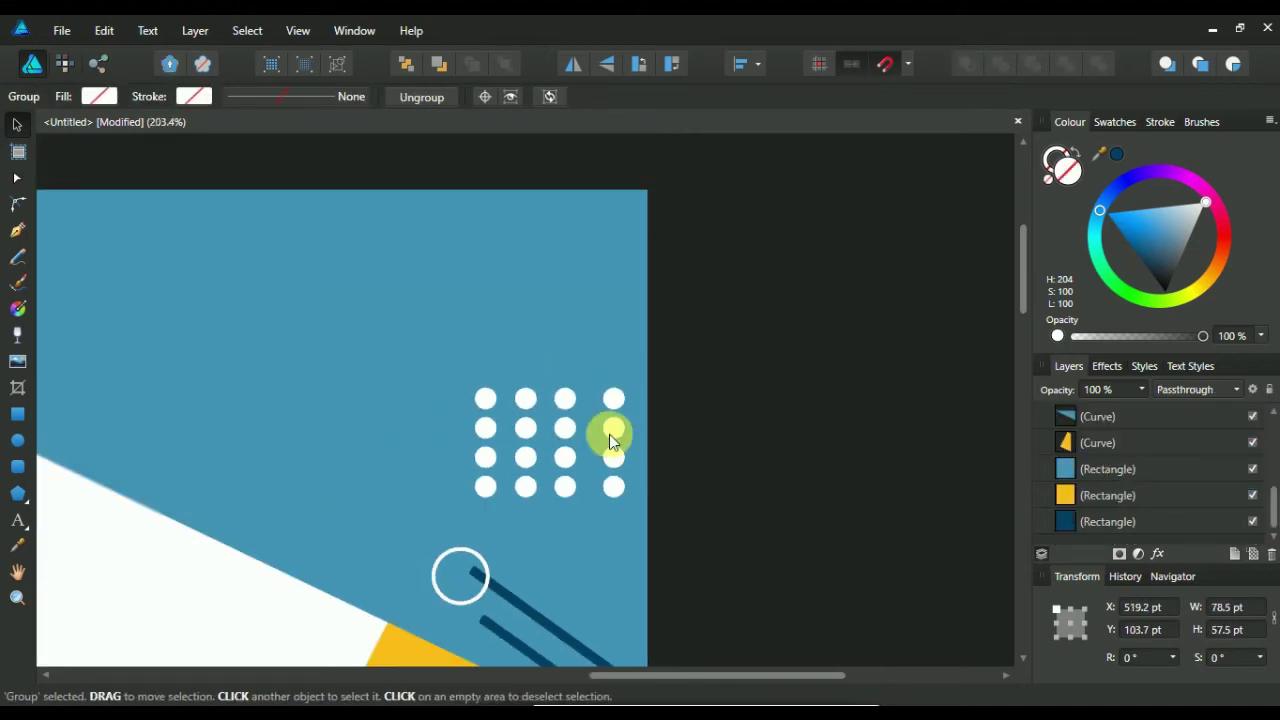
pyautogui.moveTo(548, 358); pyautogui.dragTo(592, 378)
pyautogui.moveTo(562, 472)
pyautogui.mouseDown()
pyautogui.moveTo(625, 541)
pyautogui.moveTo(620, 514)
pyautogui.mouseUp()
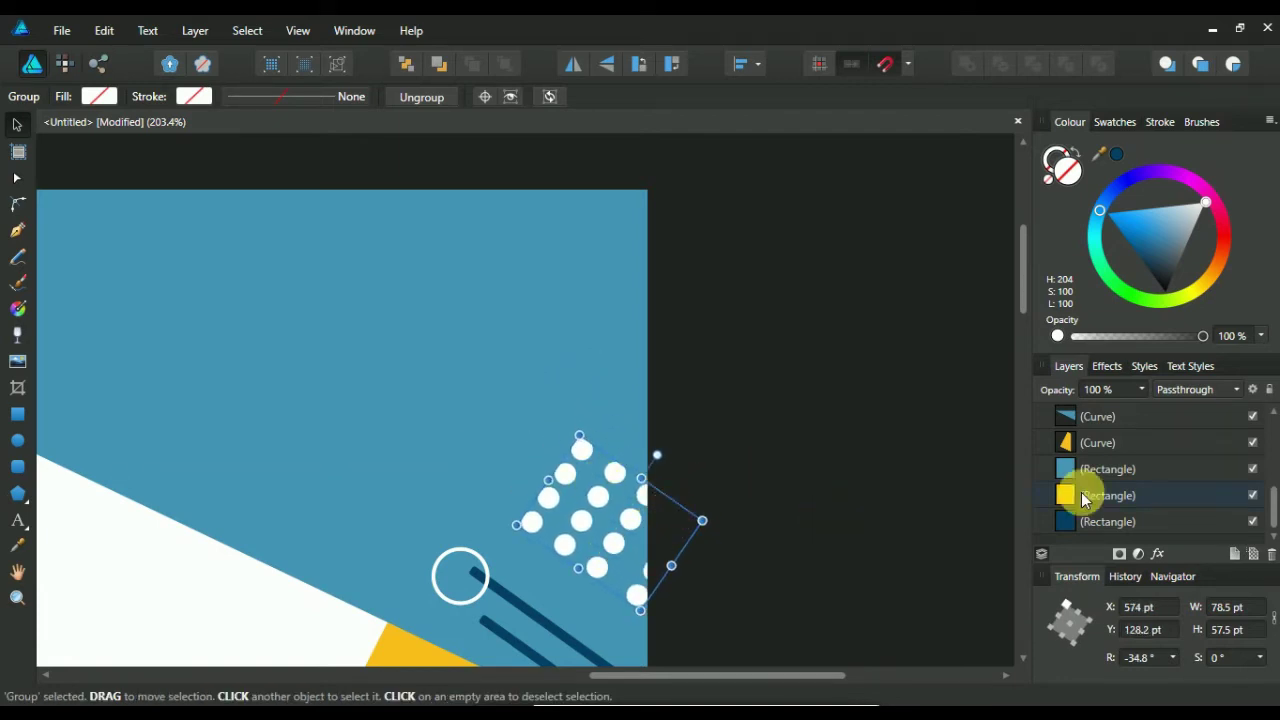
# Auto-distribute the dot grid evenly in the vertical direction.
pyautogui.scroll(2, 1085, 500)
pyautogui.click(745, 64)
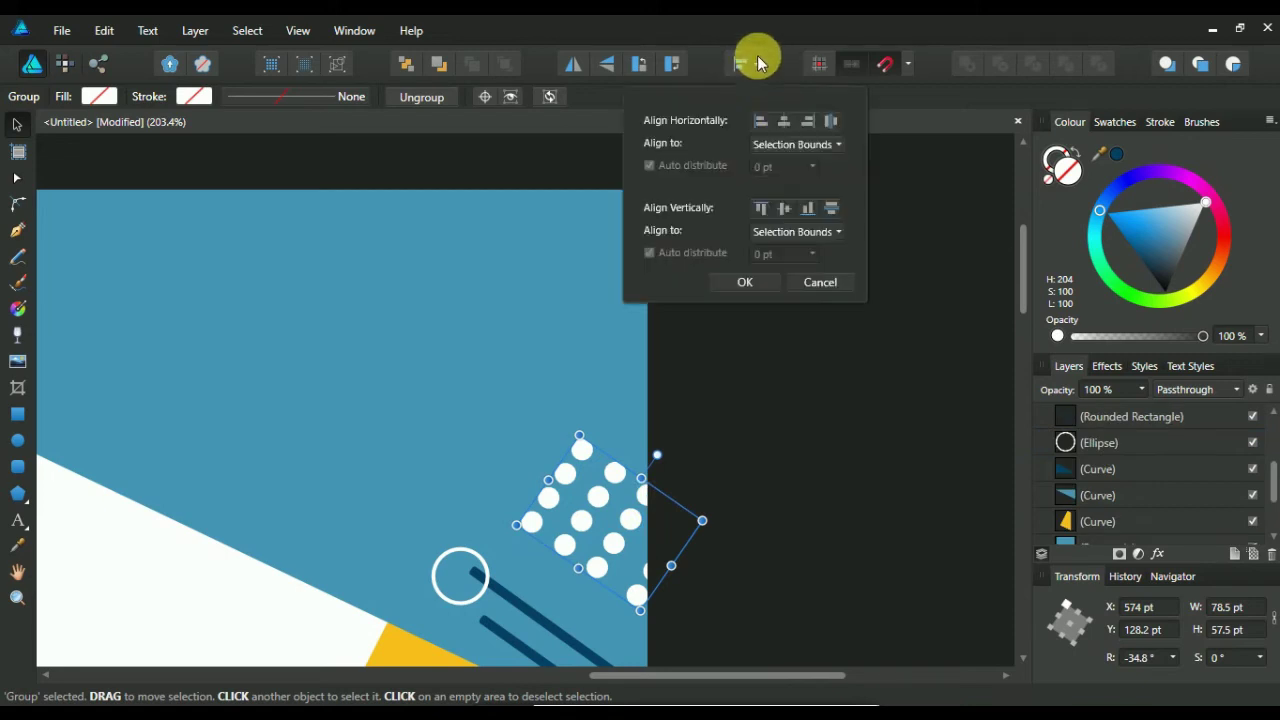
pyautogui.click(830, 209)
pyautogui.click(743, 281)
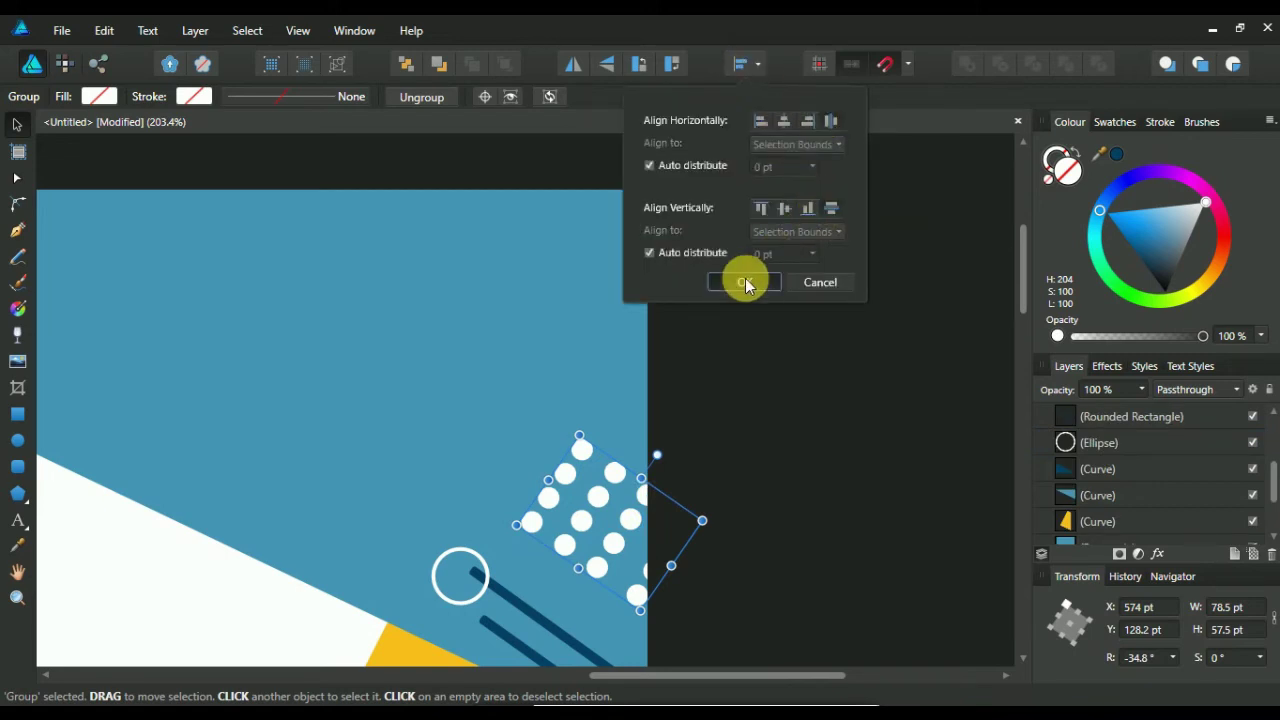
pyautogui.click(754, 347)
pyautogui.scroll(-1, 754, 347)
pyautogui.scroll(-2, 755, 341)
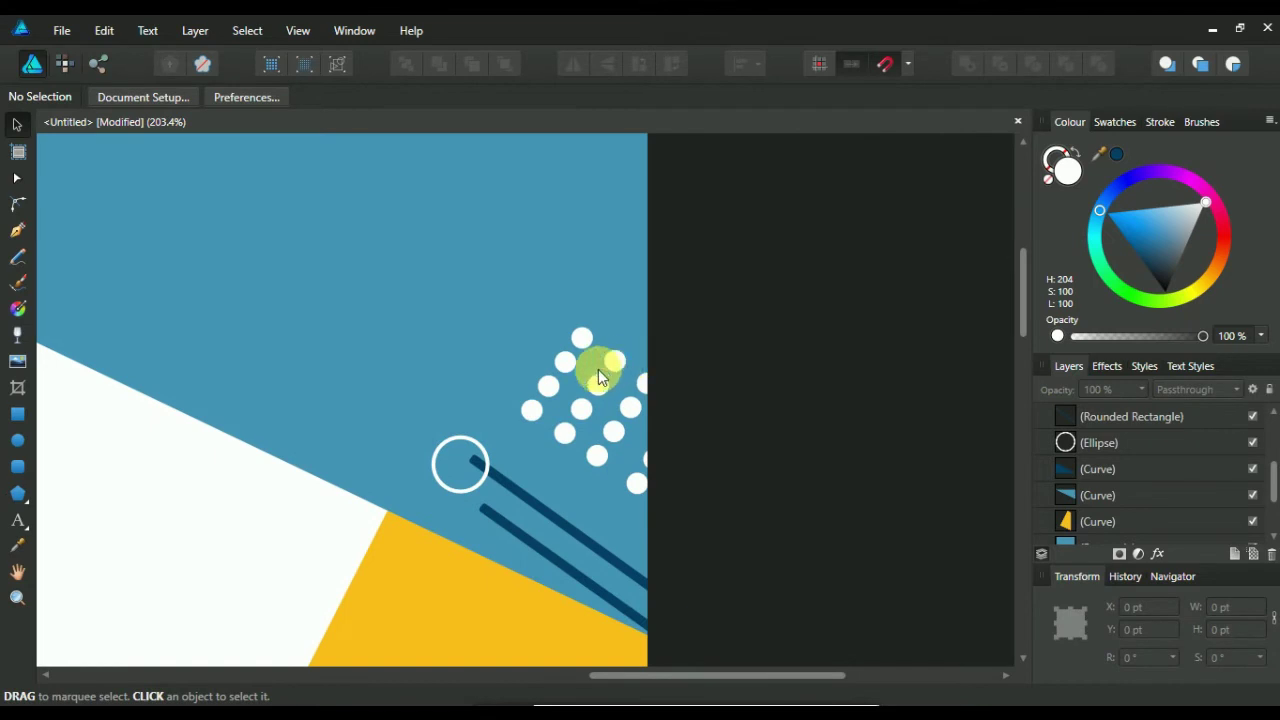
# Rotate the lower dark diagonal line slightly.
pyautogui.click(482, 506)
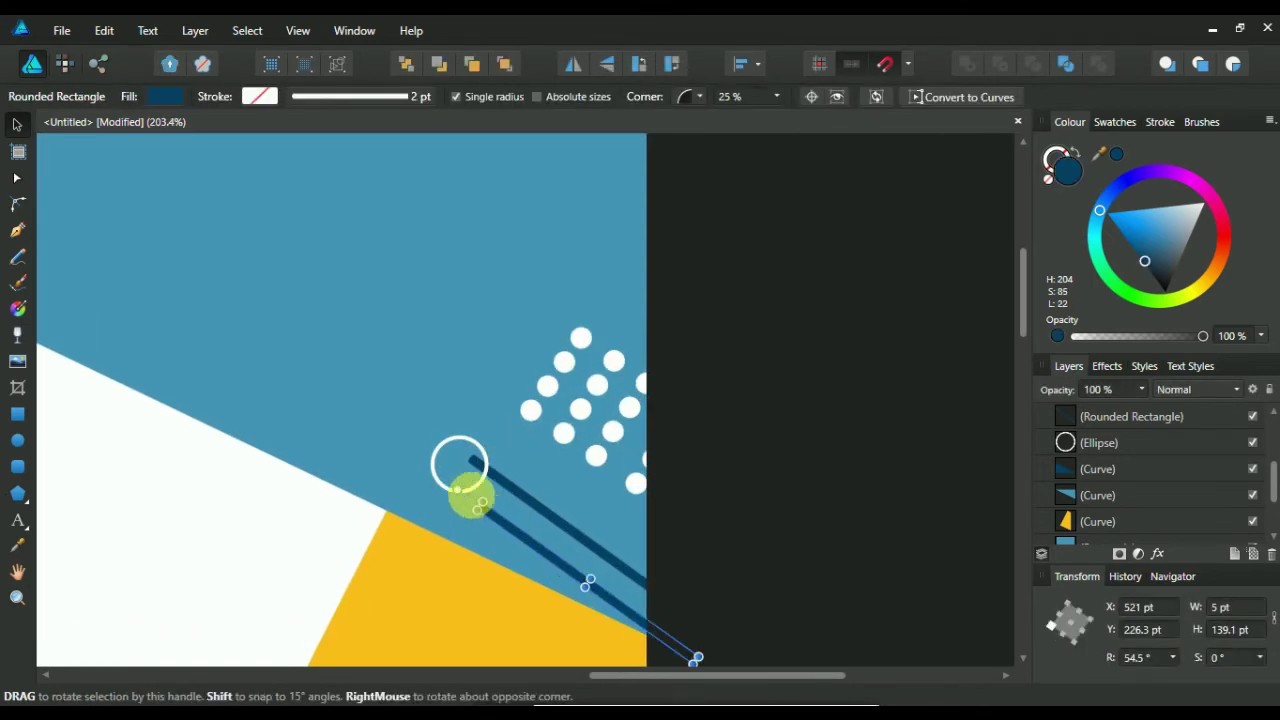
pyautogui.moveTo(468, 497)
pyautogui.mouseDown()
pyautogui.moveTo(748, 507)
pyautogui.moveTo(828, 380)
pyautogui.moveTo(846, 380)
pyautogui.moveTo(863, 445)
pyautogui.mouseUp()
pyautogui.click(720, 476)
pyautogui.scroll(3, 722, 475)
pyautogui.click(18, 520)
# Create a '+' artistic text object on the blue area near the dots.
pyautogui.click(610, 328)
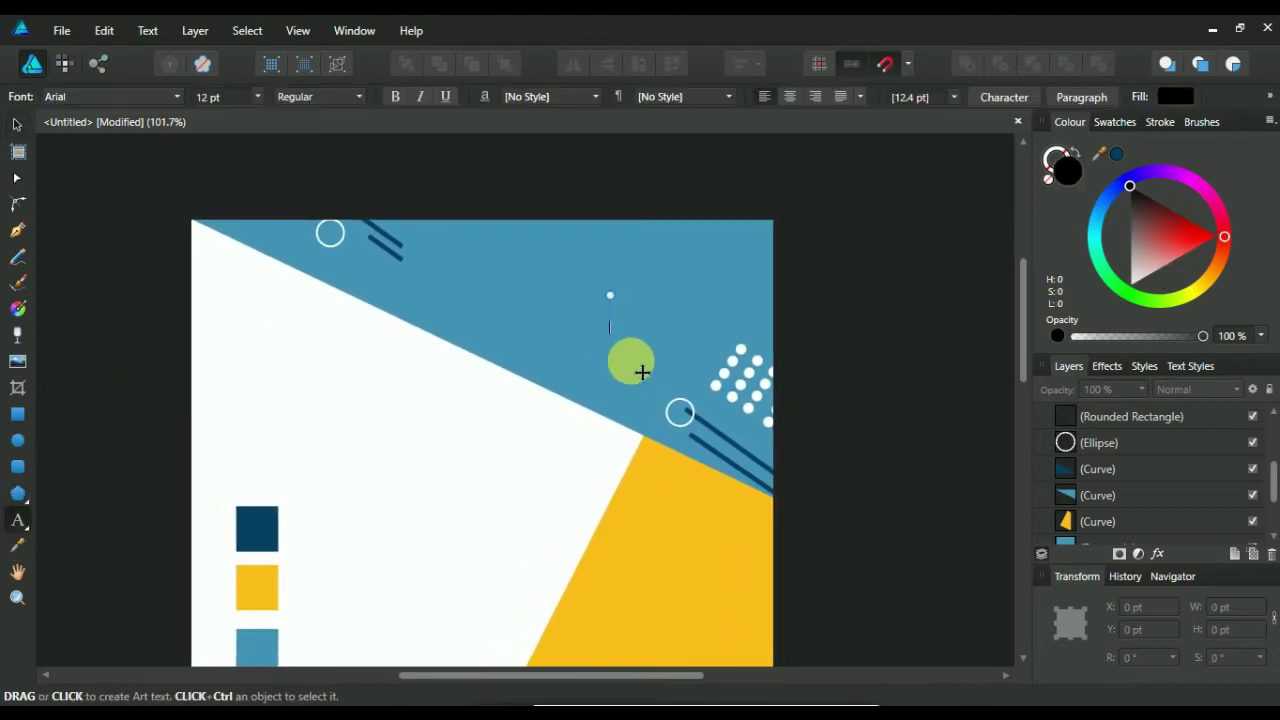
pyautogui.click(16, 122)
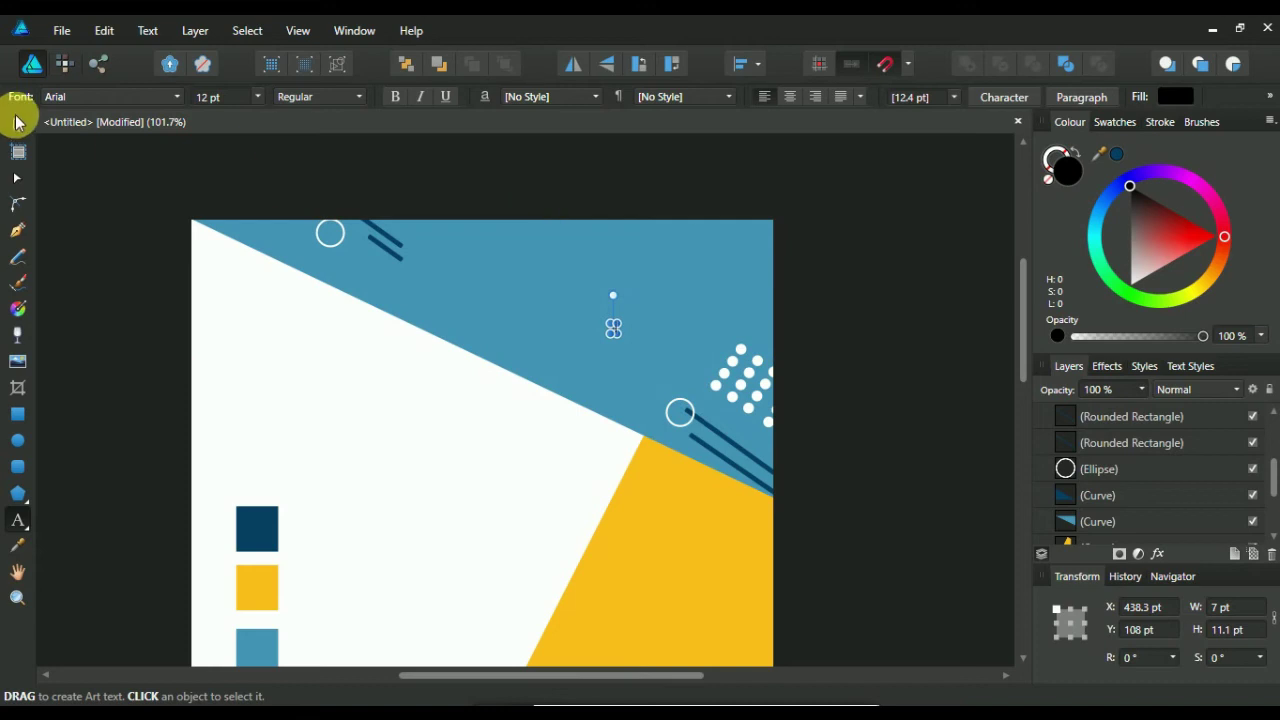
pyautogui.click(685, 340)
pyautogui.scroll(5, 648, 337)
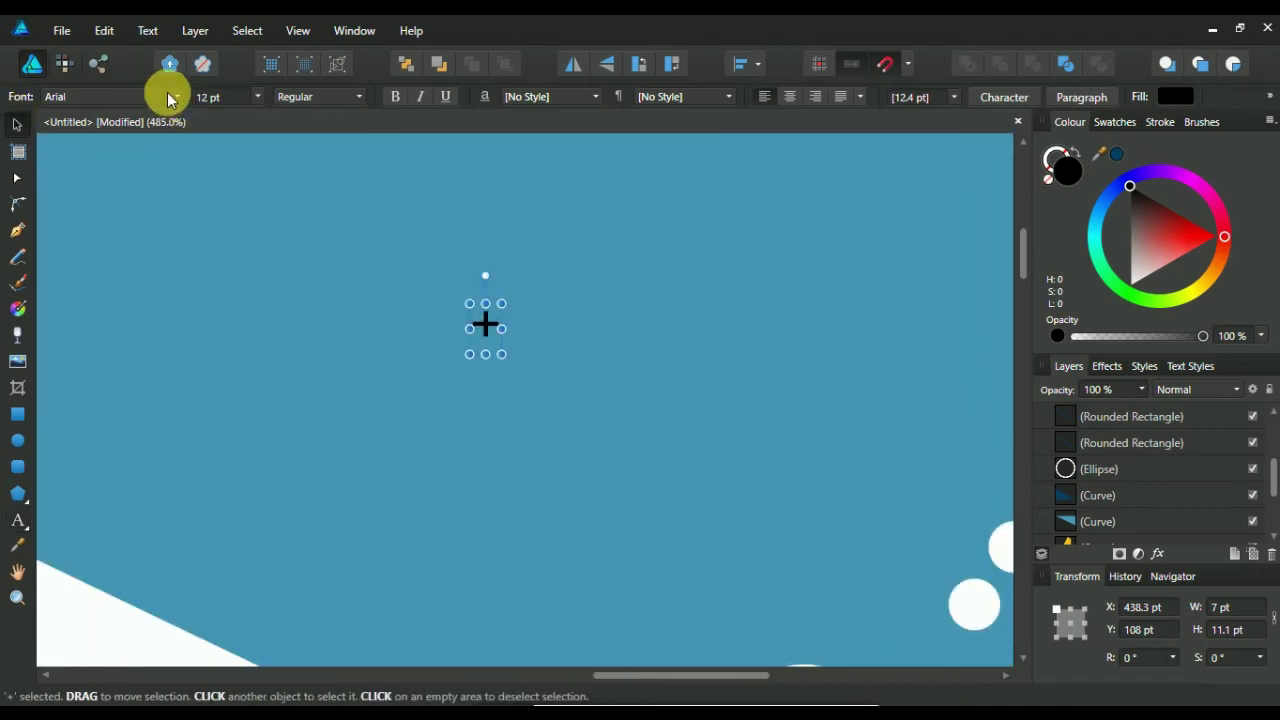
pyautogui.click(17, 519)
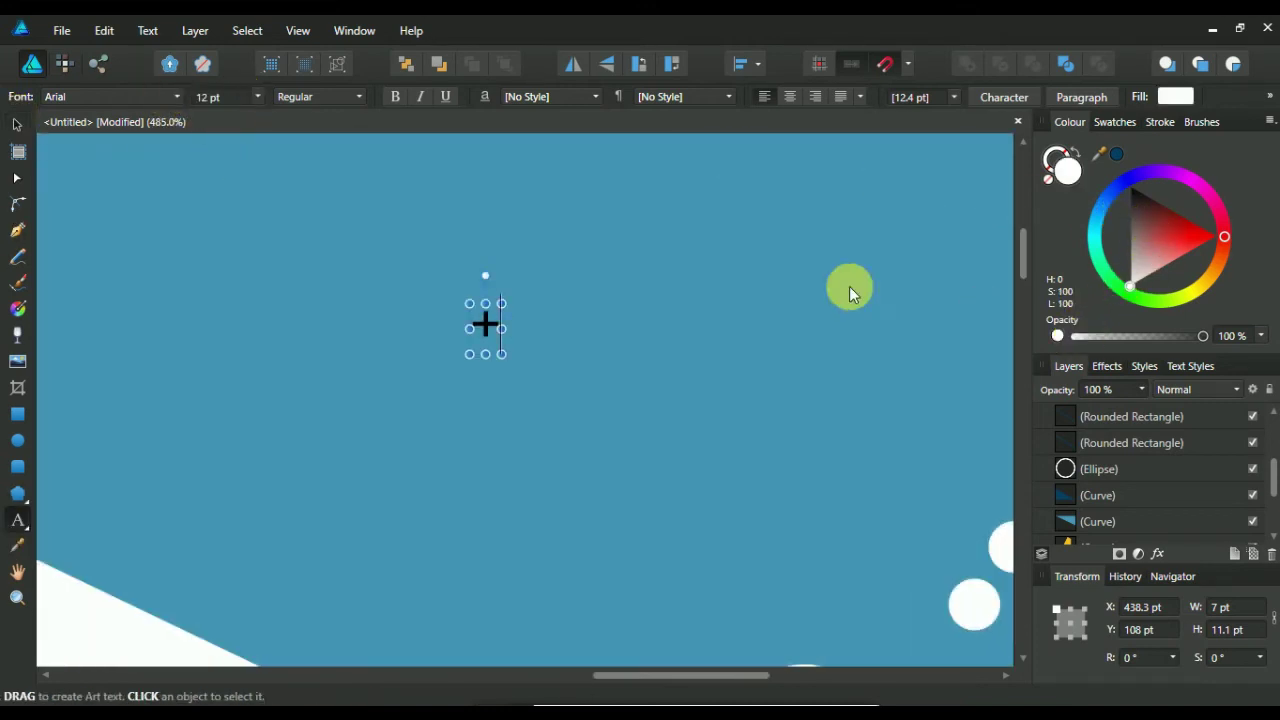
pyautogui.scroll(3, 1190, 450)
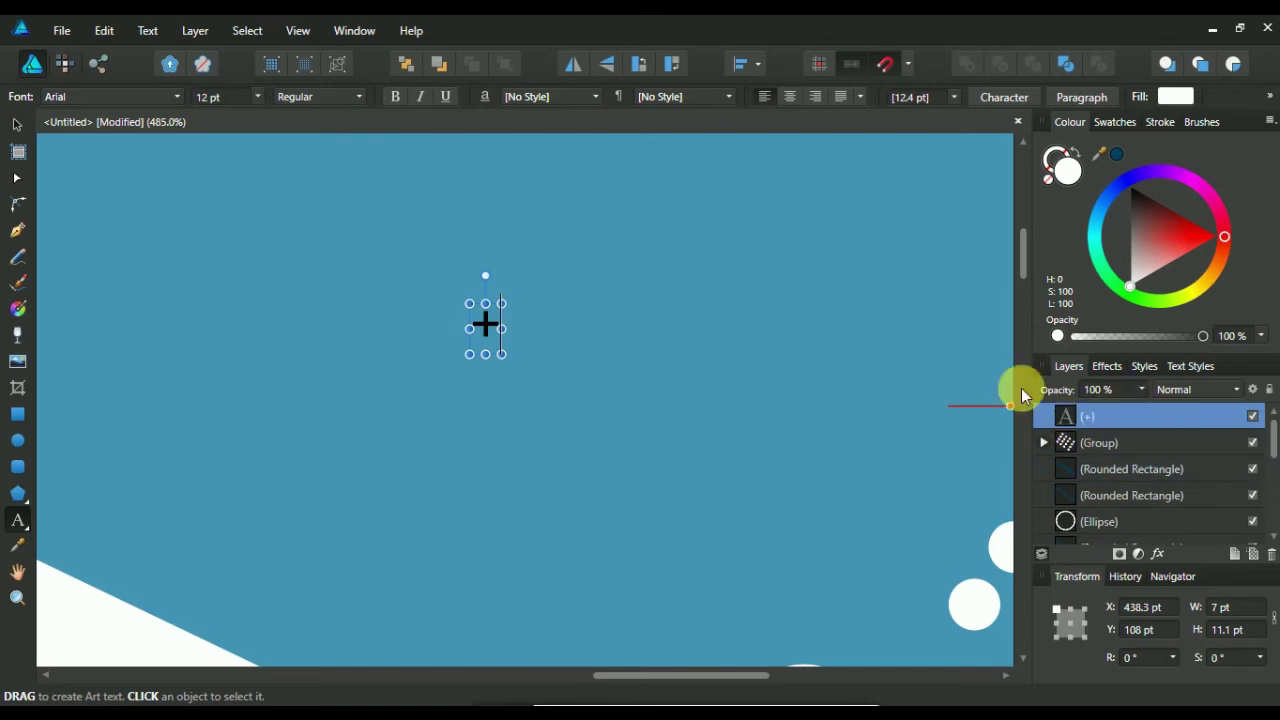
pyautogui.click(490, 328)
pyautogui.click(17, 125)
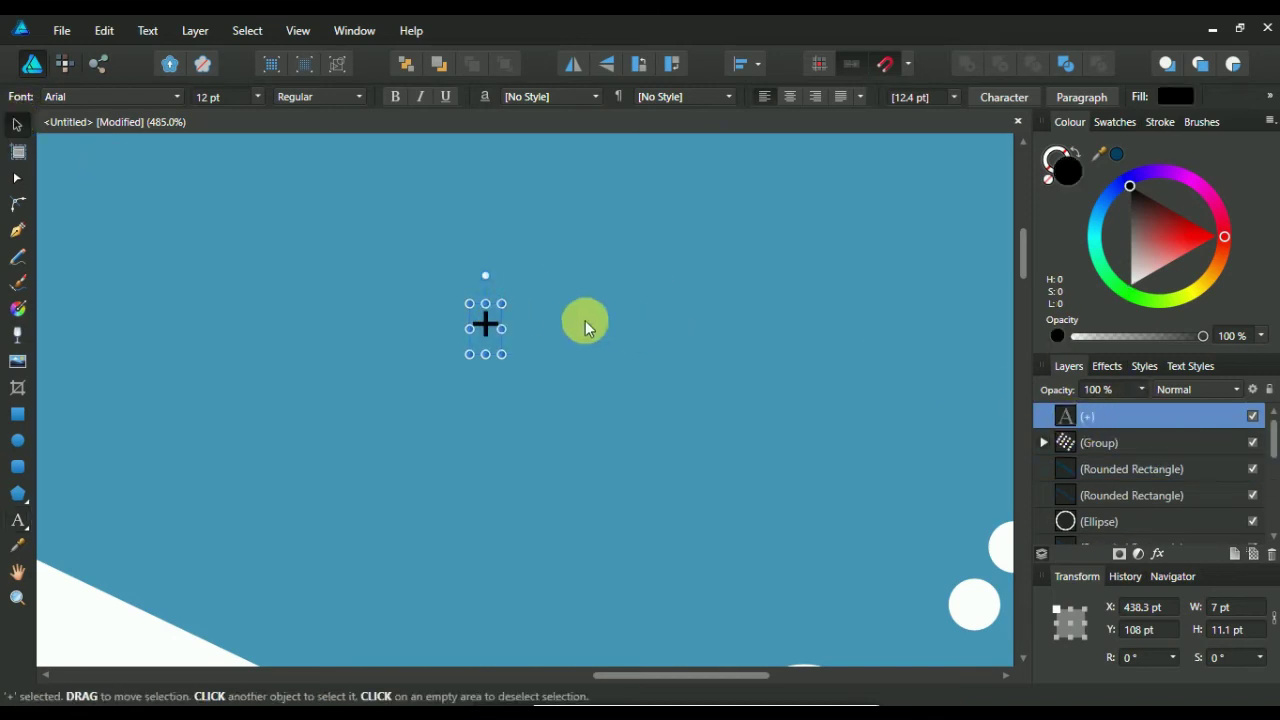
pyautogui.press('t')
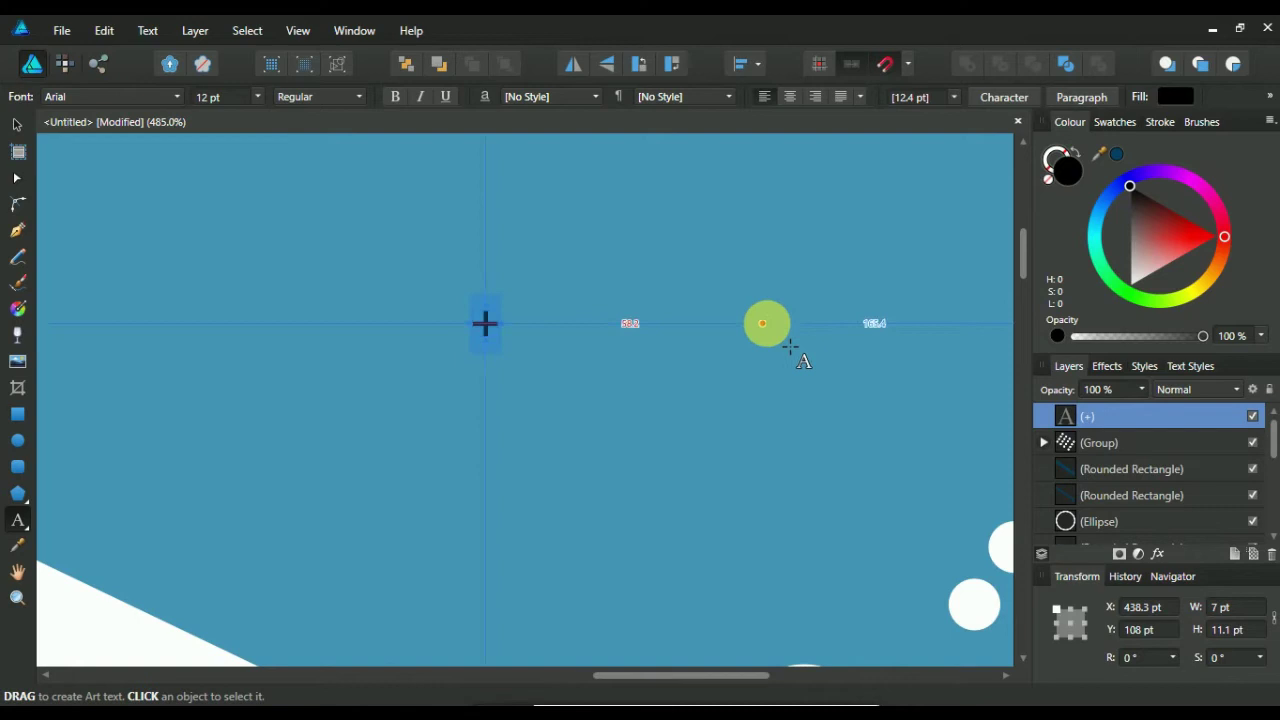
# Make the plus sign white and enlarge it.
pyautogui.moveTo(1168, 260); pyautogui.dragTo(1142, 266)
pyautogui.click(17, 125)
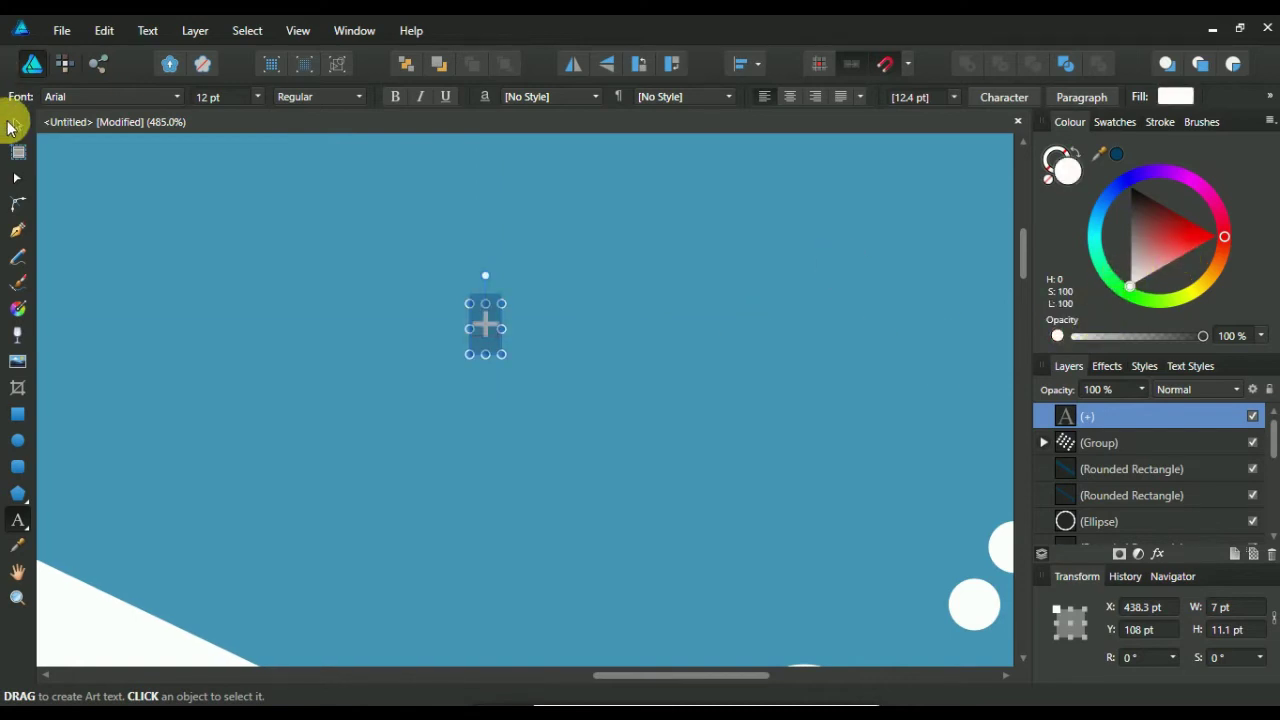
pyautogui.moveTo(503, 355); pyautogui.dragTo(511, 366)
pyautogui.scroll(-5, 549, 338)
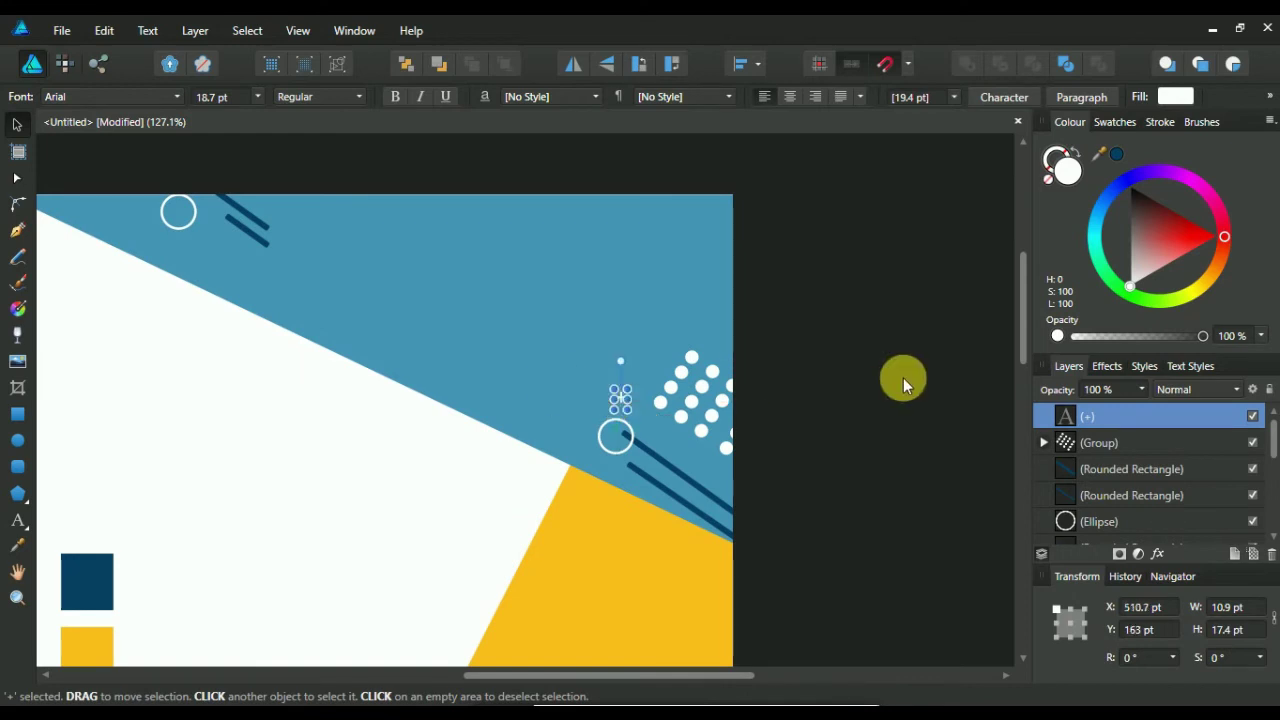
pyautogui.click(880, 337)
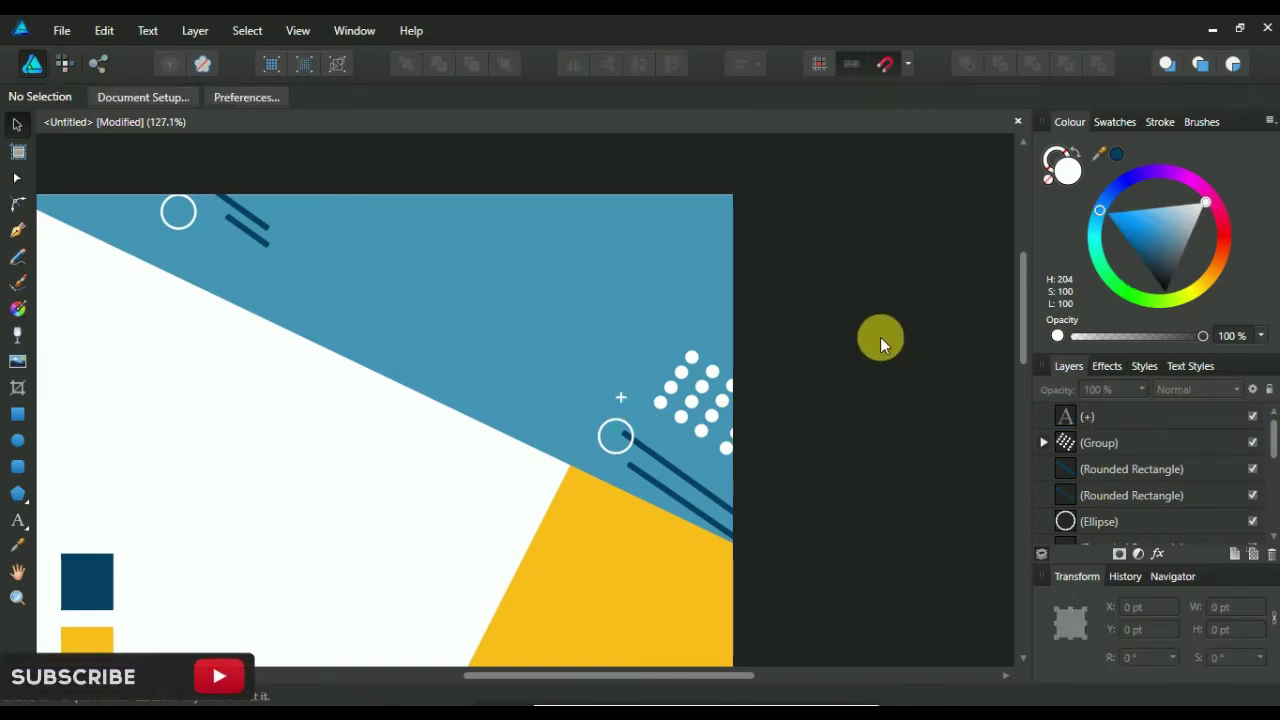
# Duplicate the plus sign and place the copy beside the ring at the top.
pyautogui.click(620, 398)
pyautogui.rightClick(1089, 420)
pyautogui.press('Escape')
pyautogui.rightClick(1095, 50)
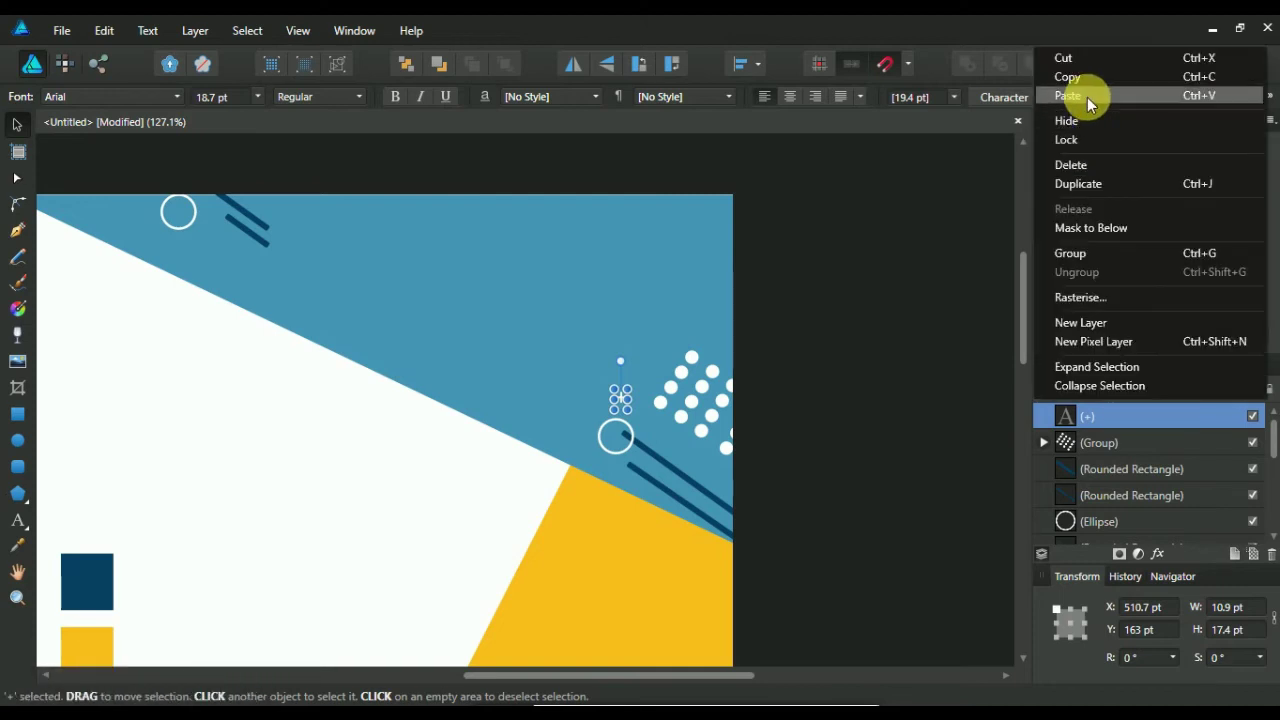
pyautogui.click(1087, 97)
pyautogui.moveTo(375, 316); pyautogui.dragTo(213, 245)
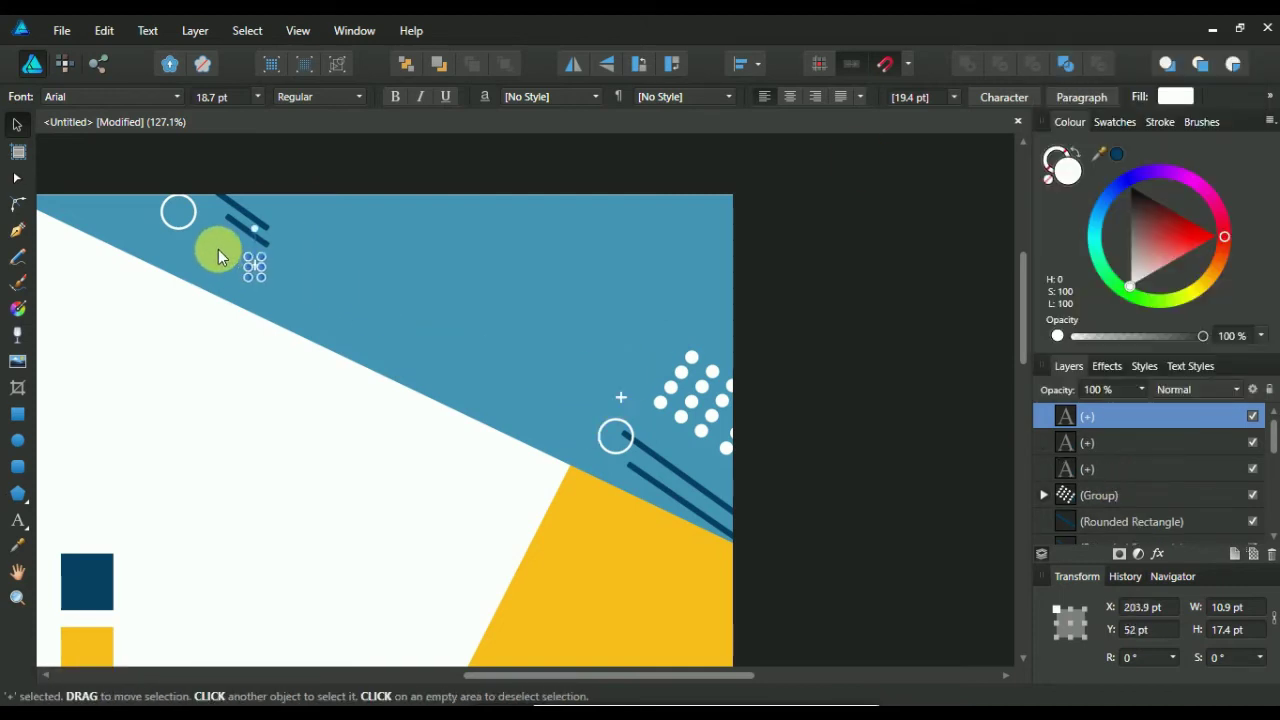
pyautogui.click(769, 325)
pyautogui.scroll(-1, 770, 316)
pyautogui.scroll(-1, 771, 305)
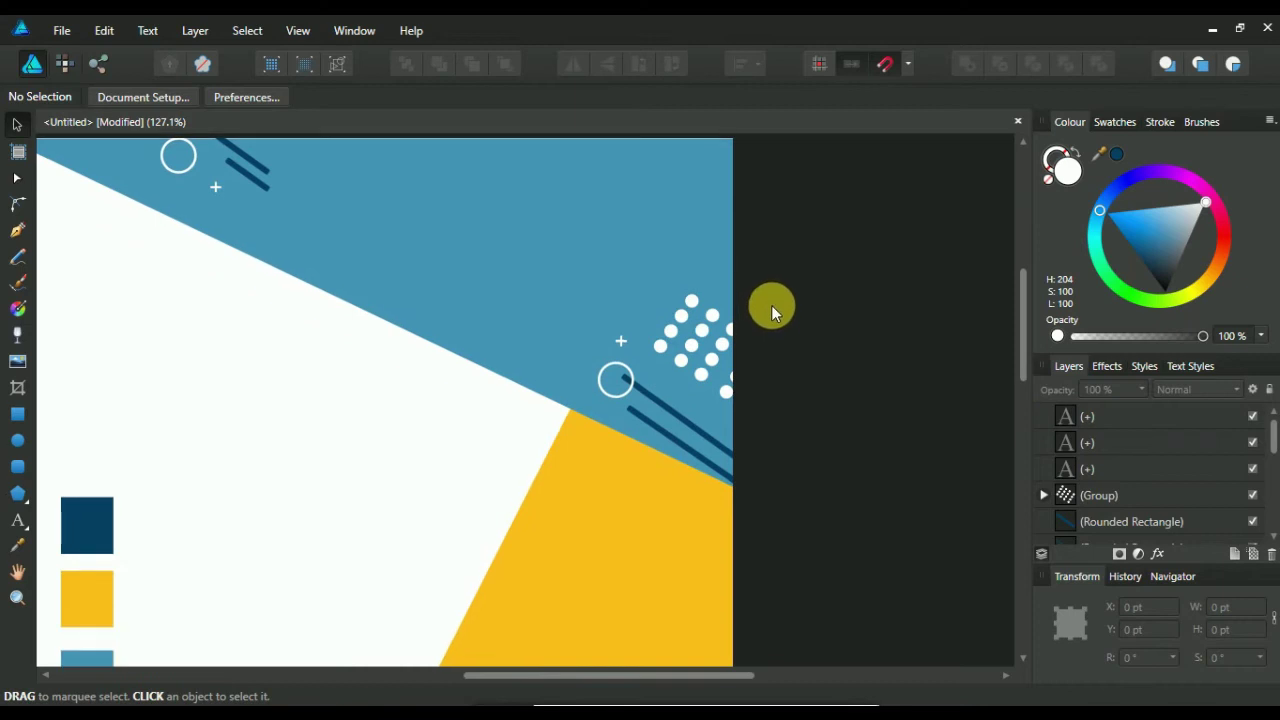
pyautogui.scroll(-3, 774, 315)
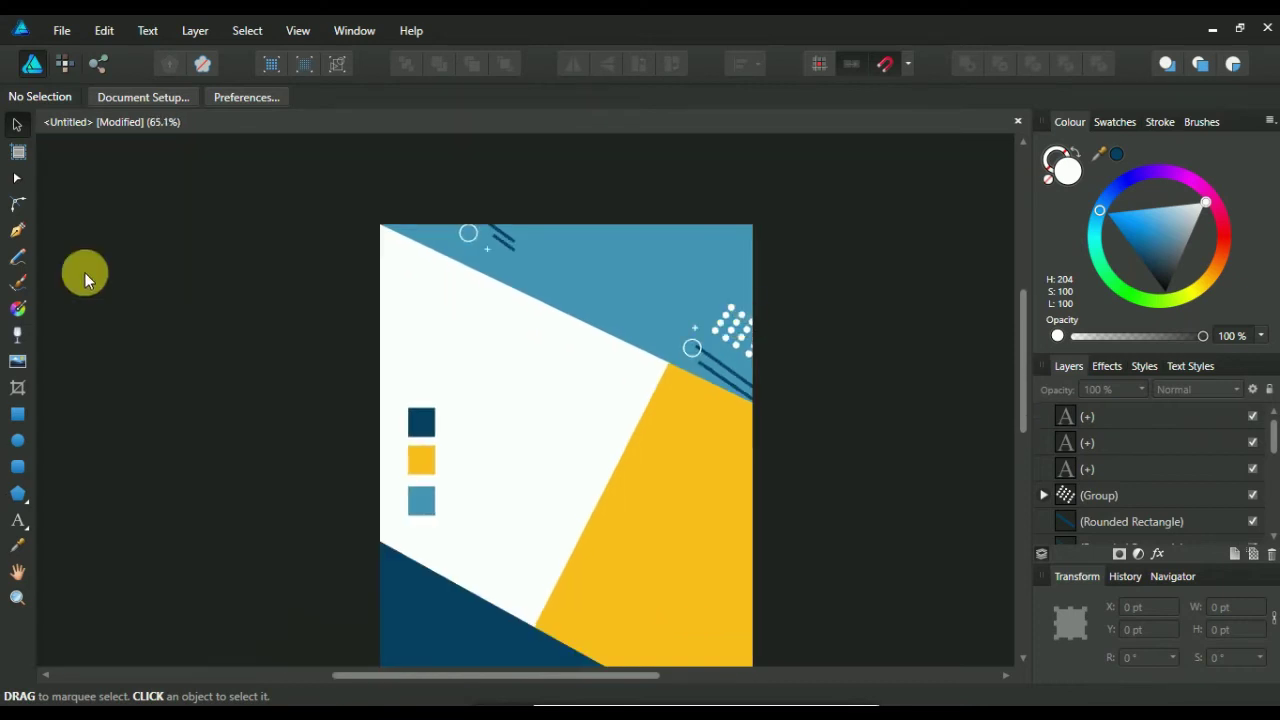
# Duplicate the dark diagonal line and move the copy down onto the yellow block.
pyautogui.click(727, 369)
pyautogui.scroll(-3, 1126, 450)
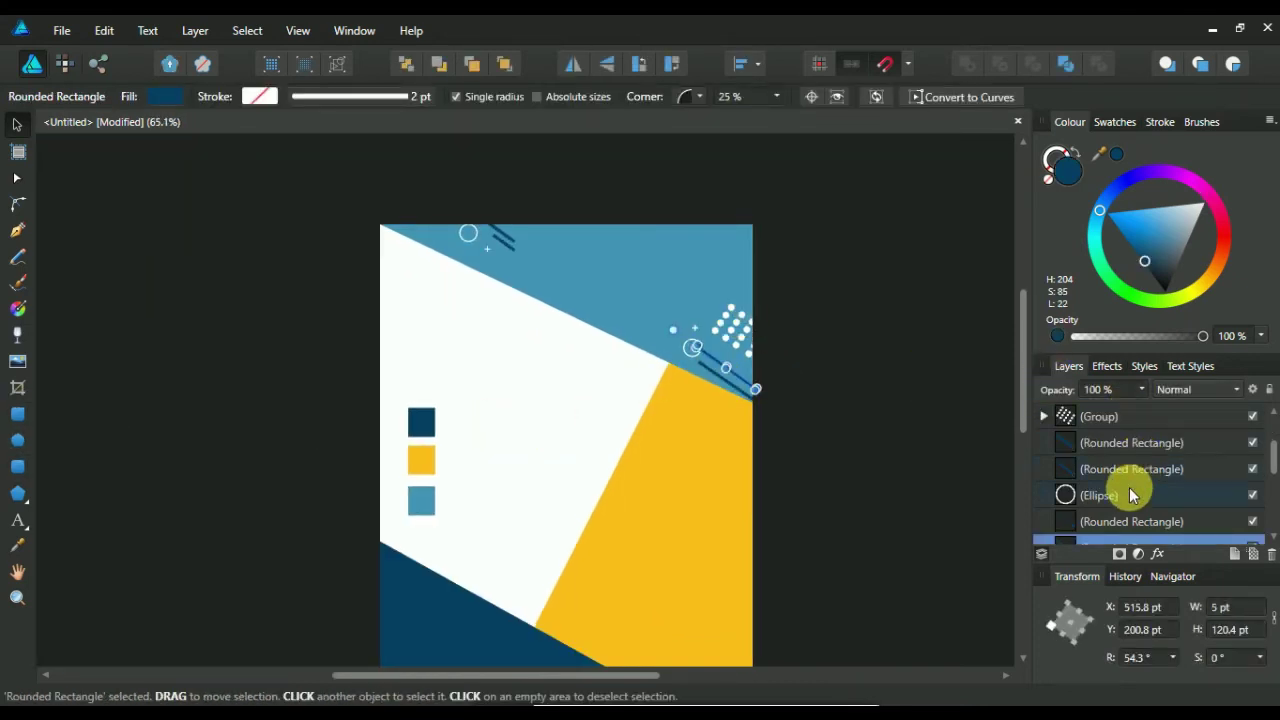
pyautogui.scroll(-2, 1125, 495)
pyautogui.rightClick(1154, 477)
pyautogui.click(1094, 130)
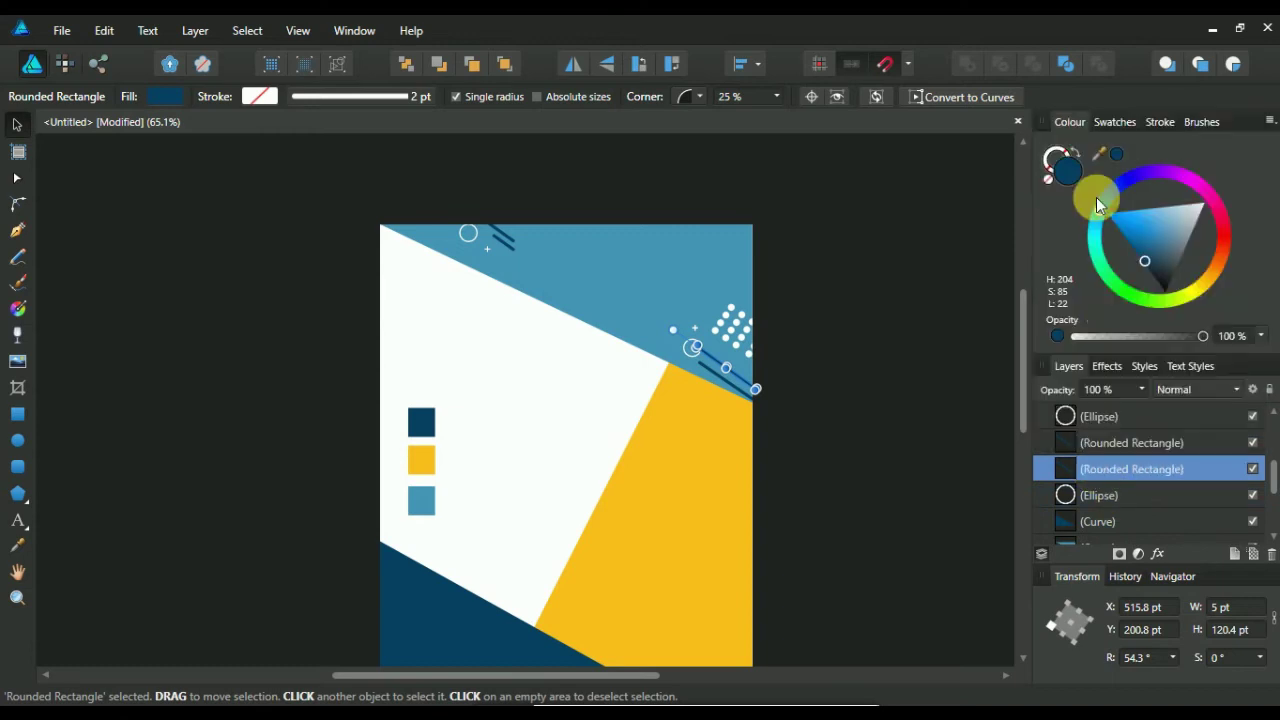
pyautogui.rightClick(1150, 468)
pyautogui.click(1091, 143)
pyautogui.moveTo(723, 366)
pyautogui.mouseDown()
pyautogui.moveTo(814, 355)
pyautogui.moveTo(570, 502)
pyautogui.moveTo(718, 580)
pyautogui.mouseUp()
pyautogui.scroll(4, 814, 355)
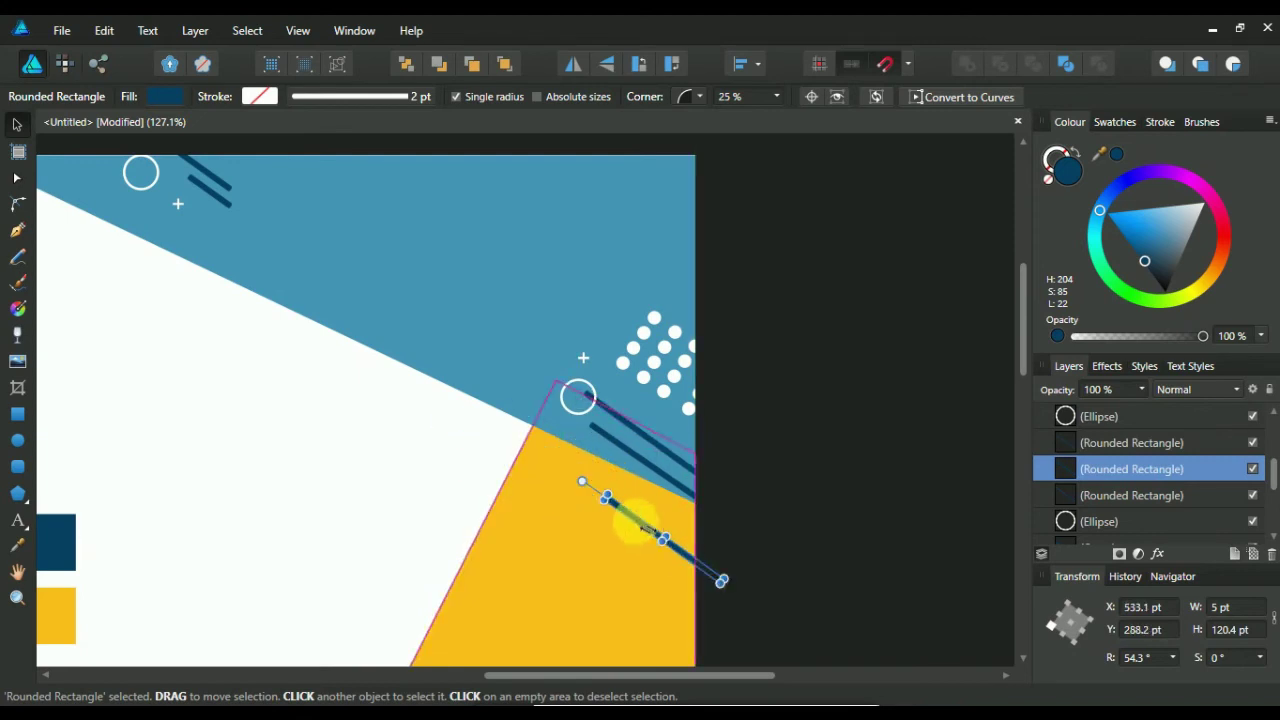
# Rotate the copied line to about 65°, extend it past the left page edge, width 13 pt.
pyautogui.moveTo(590, 508); pyautogui.dragTo(587, 519)
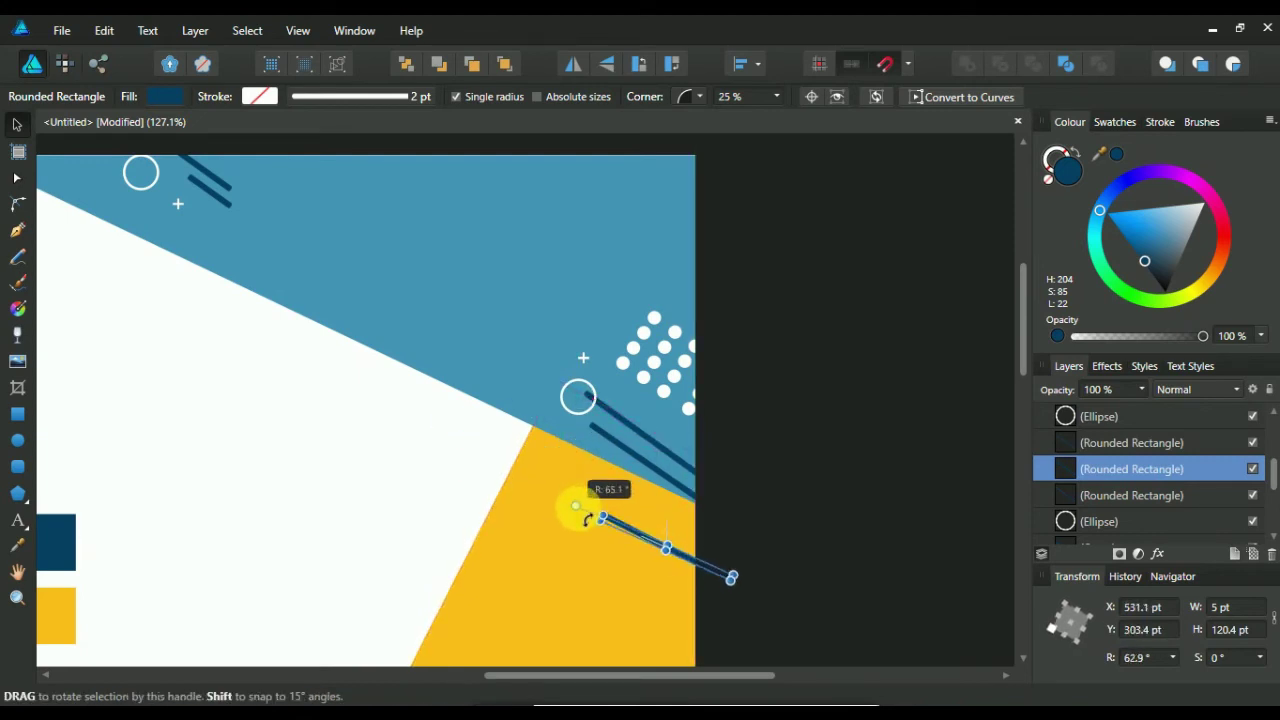
pyautogui.scroll(4, 650, 495)
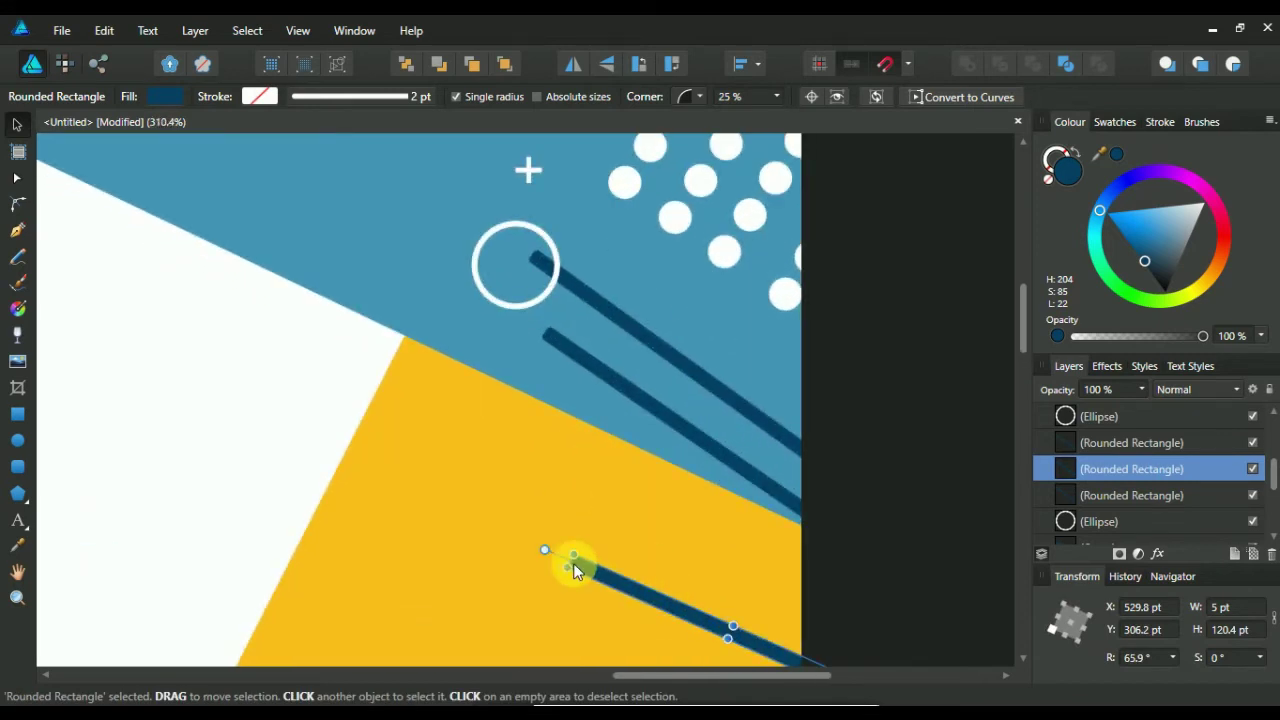
pyautogui.scroll(4, 572, 562)
pyautogui.moveTo(571, 562); pyautogui.dragTo(417, 307)
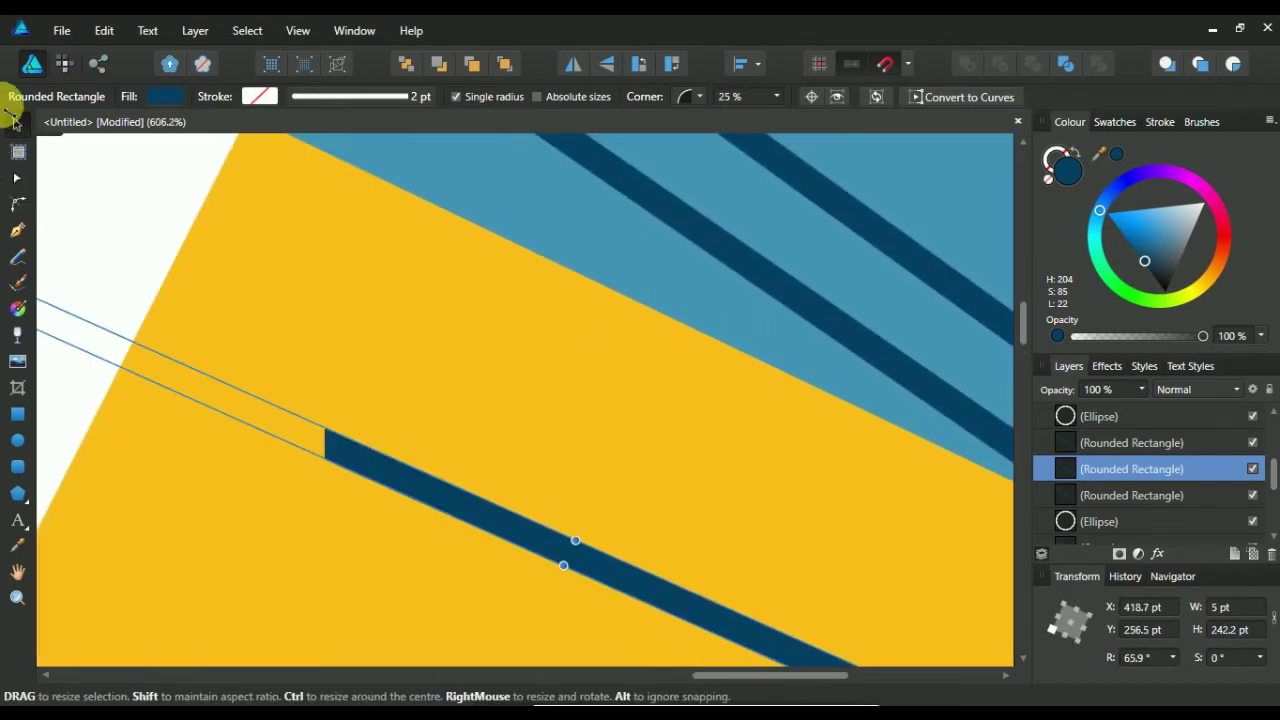
pyautogui.scroll(-9, 417, 302)
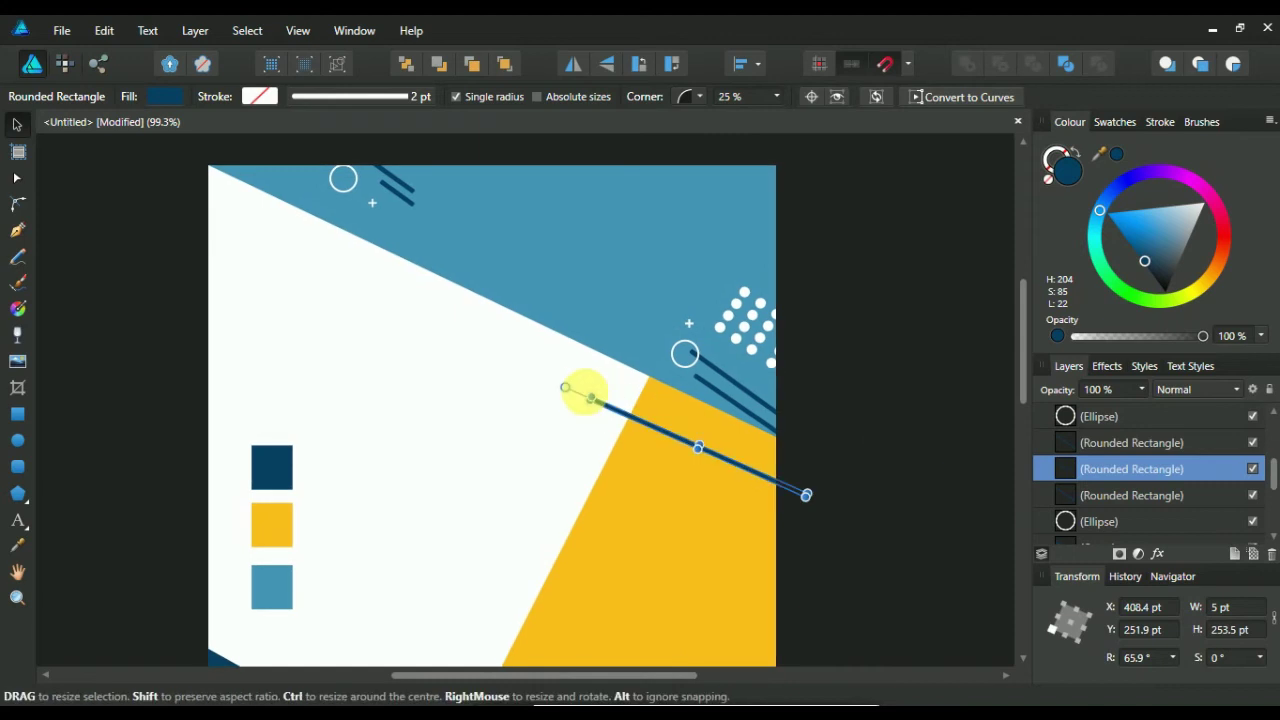
pyautogui.moveTo(592, 402); pyautogui.dragTo(689, 472)
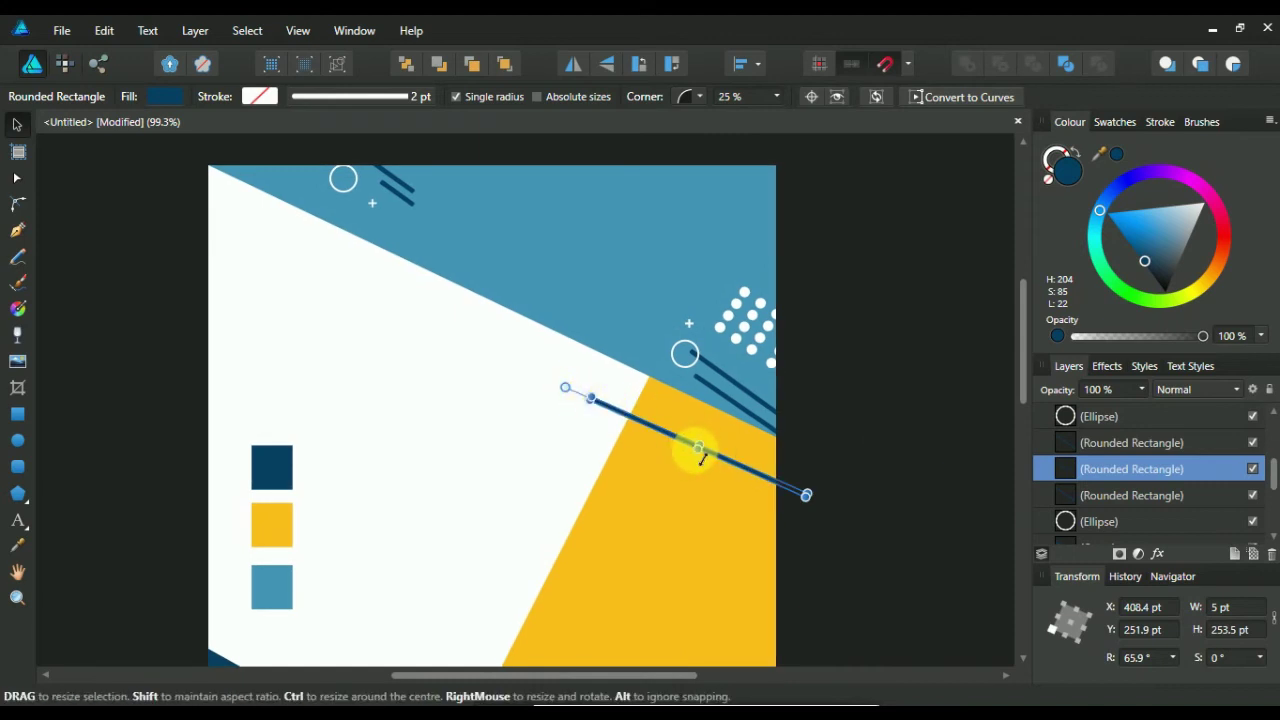
pyautogui.moveTo(590, 399)
pyautogui.mouseDown()
pyautogui.moveTo(205, 160)
pyautogui.moveTo(165, 218)
pyautogui.moveTo(143, 232)
pyautogui.moveTo(134, 223)
pyautogui.mouseUp()
pyautogui.click(486, 401)
pyautogui.moveTo(504, 394); pyautogui.dragTo(537, 395)
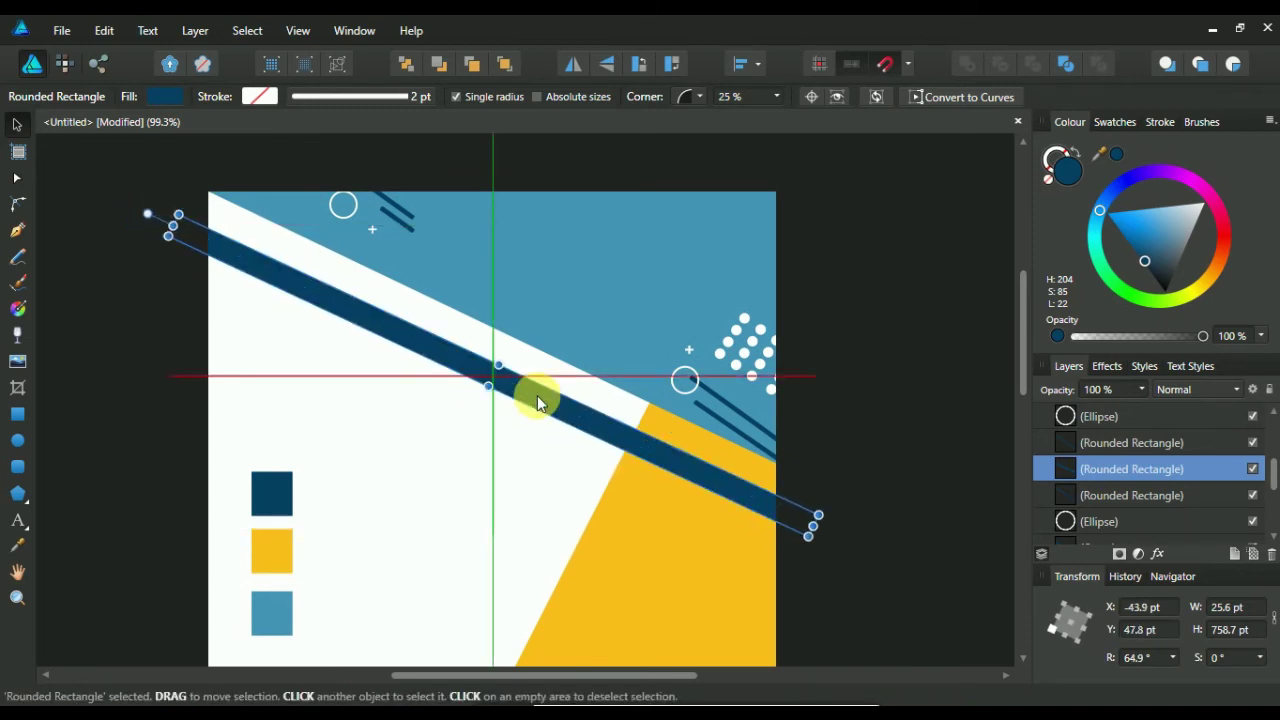
pyautogui.moveTo(490, 384); pyautogui.dragTo(512, 388)
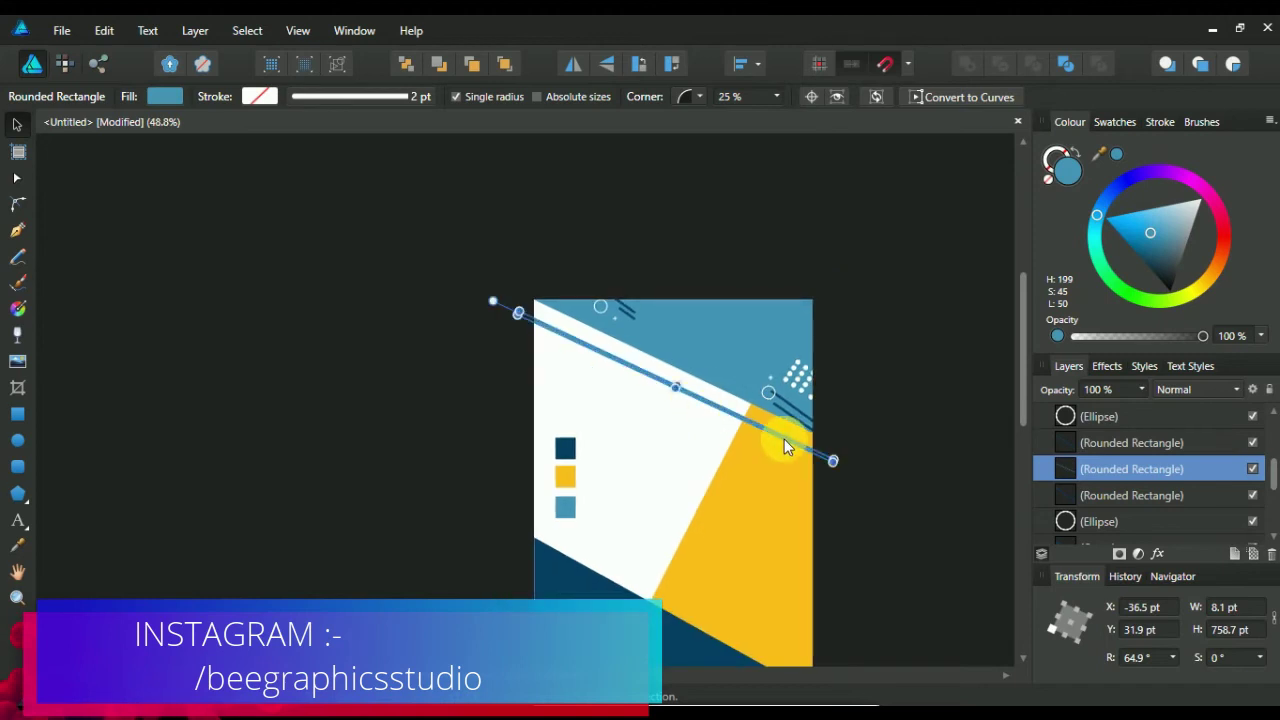
# Copy the long blue stripe and place the duplicate just below as a third parallel stripe.
pyautogui.rightClick(1098, 473)
pyautogui.click(1095, 129)
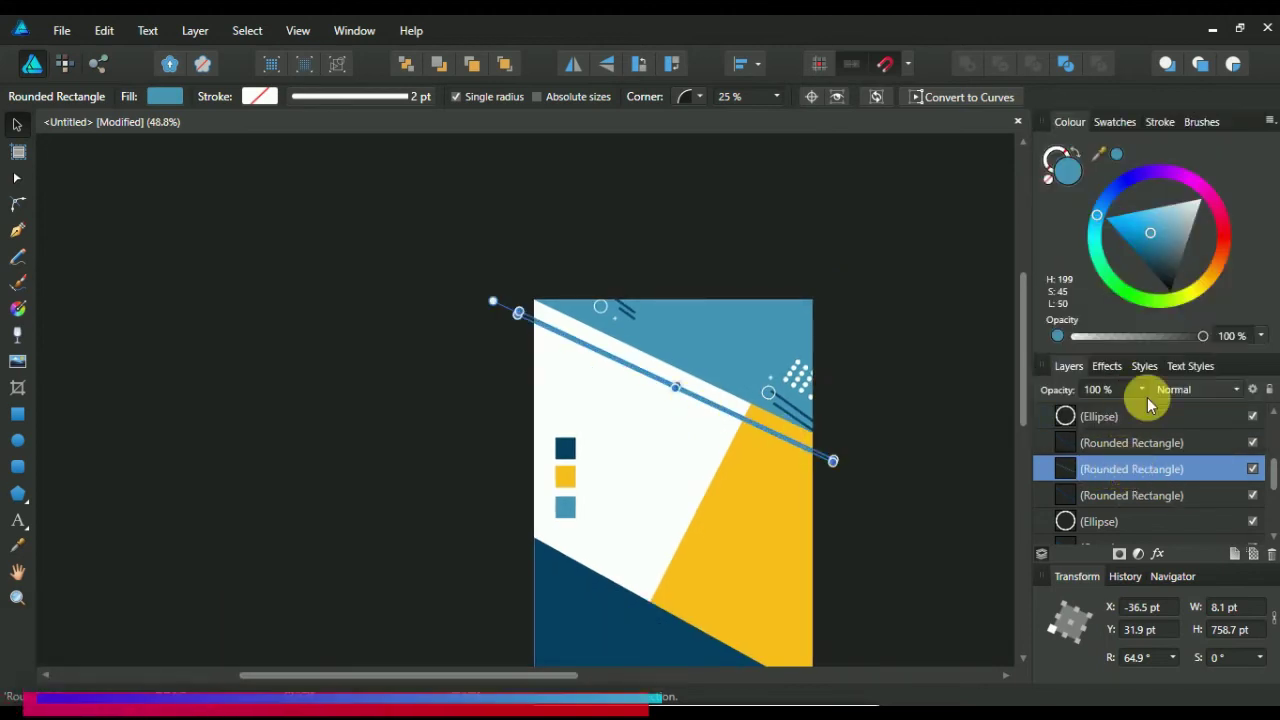
pyautogui.rightClick(1130, 469)
pyautogui.click(1091, 148)
pyautogui.moveTo(725, 418); pyautogui.dragTo(714, 438)
pyautogui.hotkey('ctrl', 'd')
pyautogui.scroll(2, 826, 455)
pyautogui.scroll(-2, 826, 455)
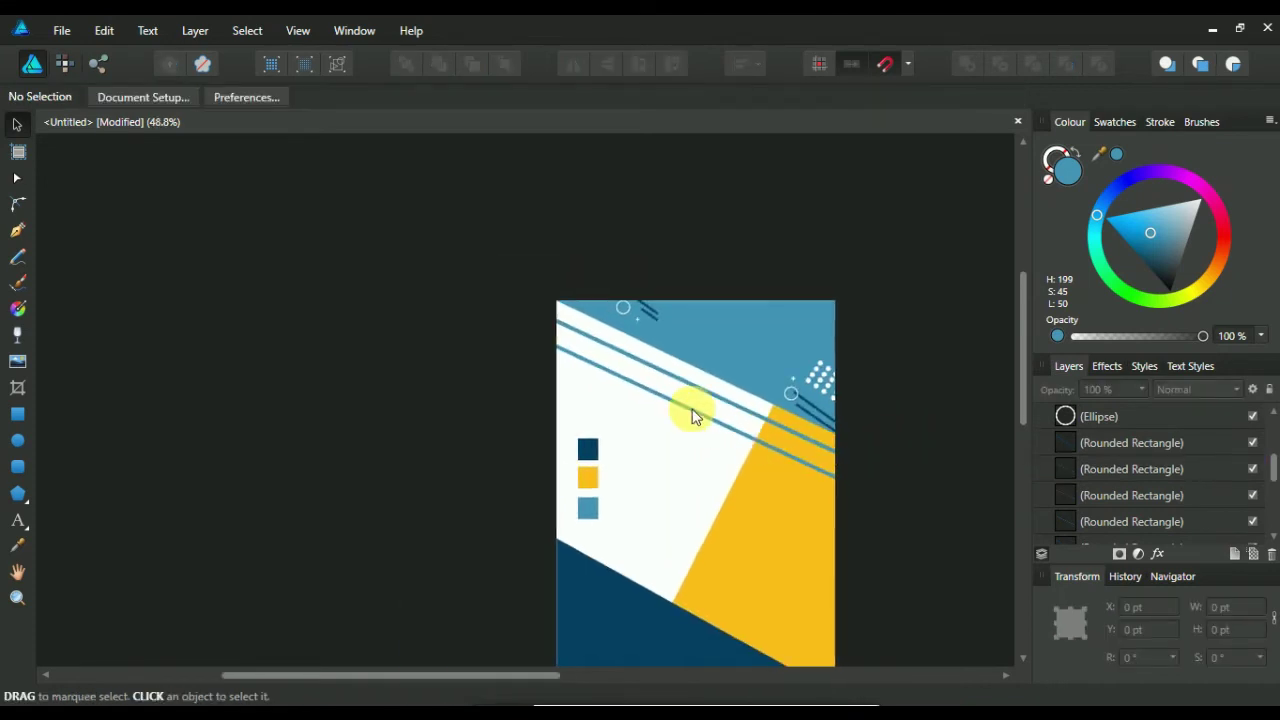
pyautogui.click(718, 420)
pyautogui.scroll(4, 718, 420)
# Rotate the two short lines, sample yellow for them, and place them near the yellow edge.
pyautogui.scroll(-3, 708, 430)
pyautogui.click(588, 500)
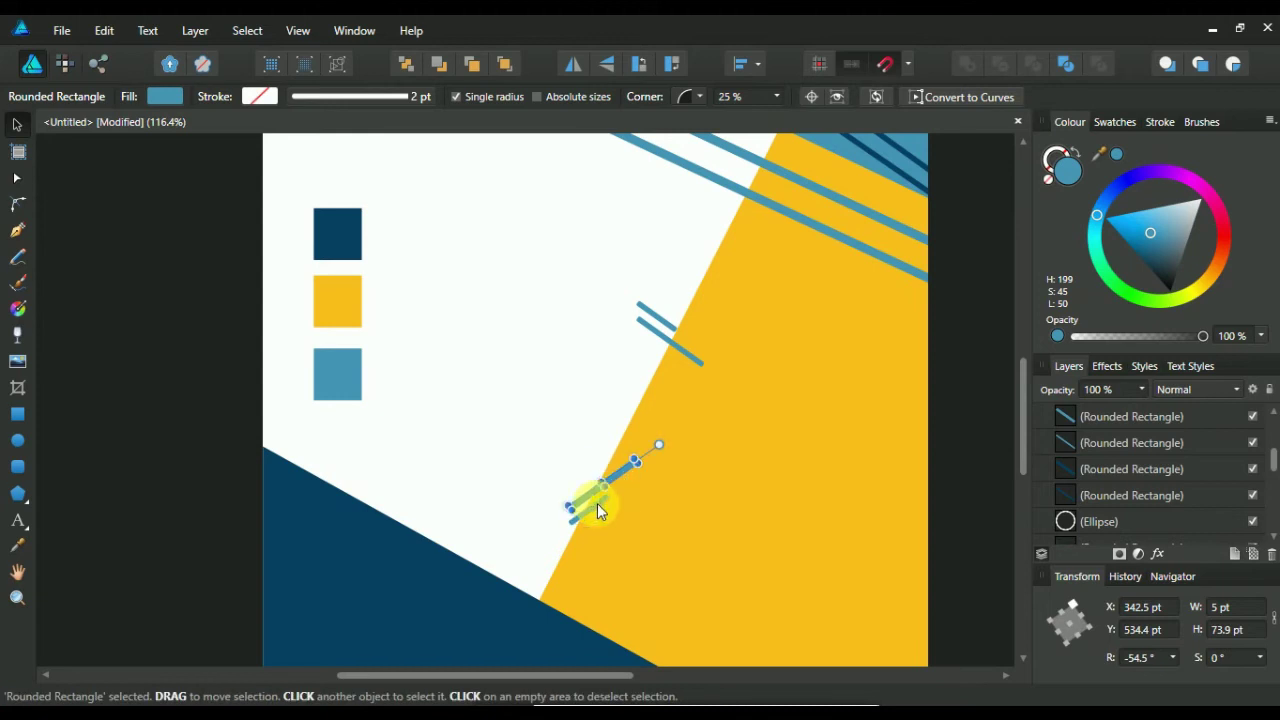
pyautogui.keyDown('shift'); pyautogui.click(599, 502); pyautogui.keyUp('shift')
pyautogui.moveTo(588, 446); pyautogui.dragTo(514, 546)
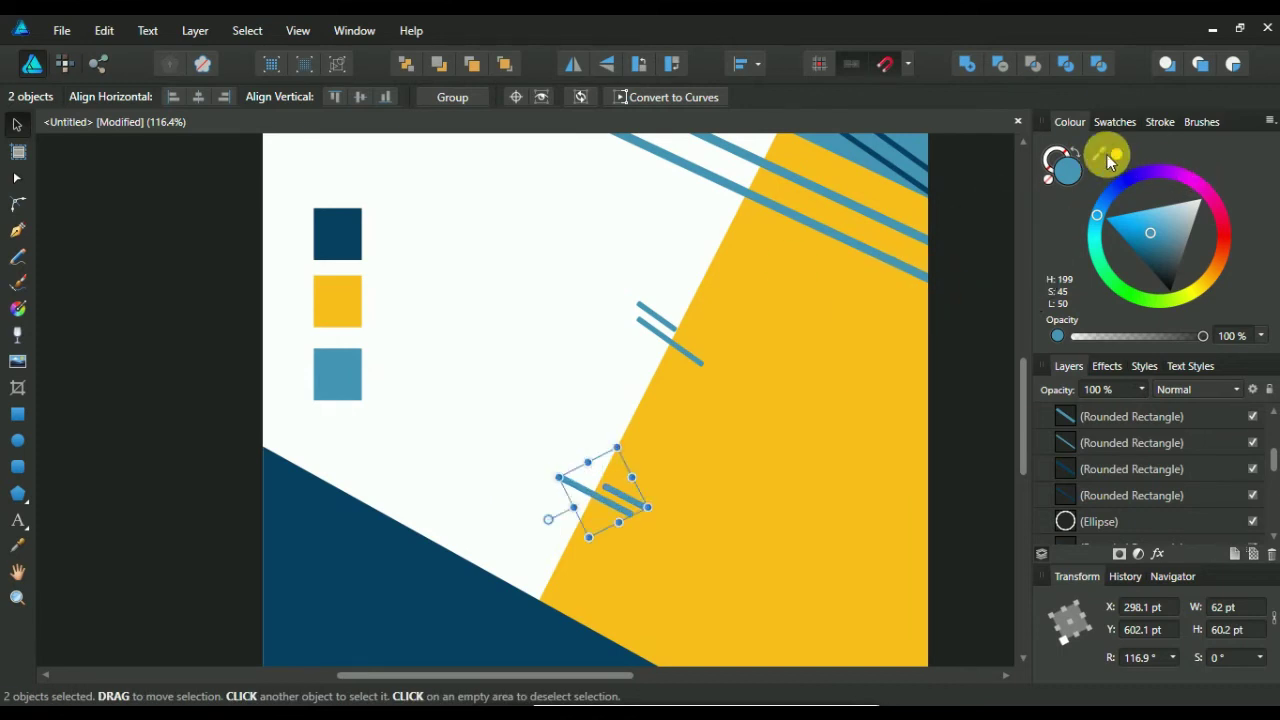
pyautogui.moveTo(1098, 153); pyautogui.dragTo(766, 314)
pyautogui.moveTo(609, 486)
pyautogui.mouseDown()
pyautogui.moveTo(585, 481)
pyautogui.moveTo(580, 495)
pyautogui.mouseUp()
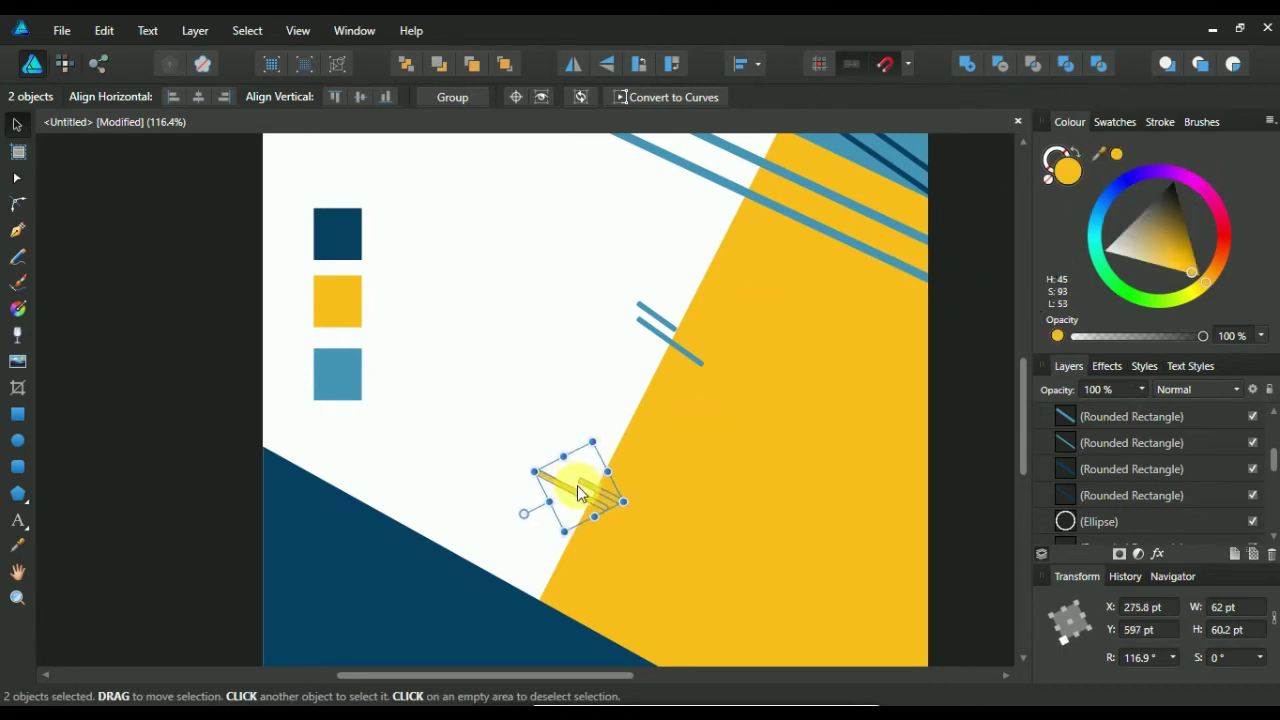
# Tilt the blue dash pair about 4.6° and nudge it across the white–yellow boundary.
pyautogui.click(666, 337)
pyautogui.click(663, 343)
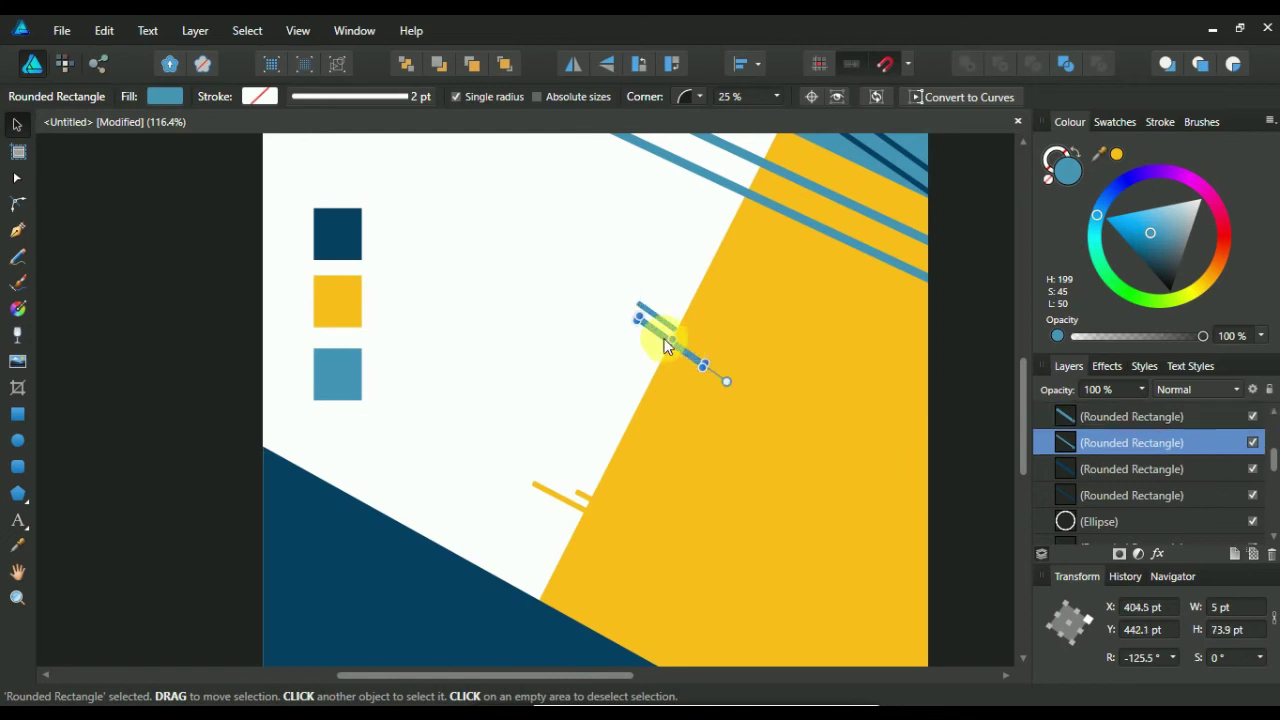
pyautogui.scroll(4, 655, 342)
pyautogui.click(641, 345)
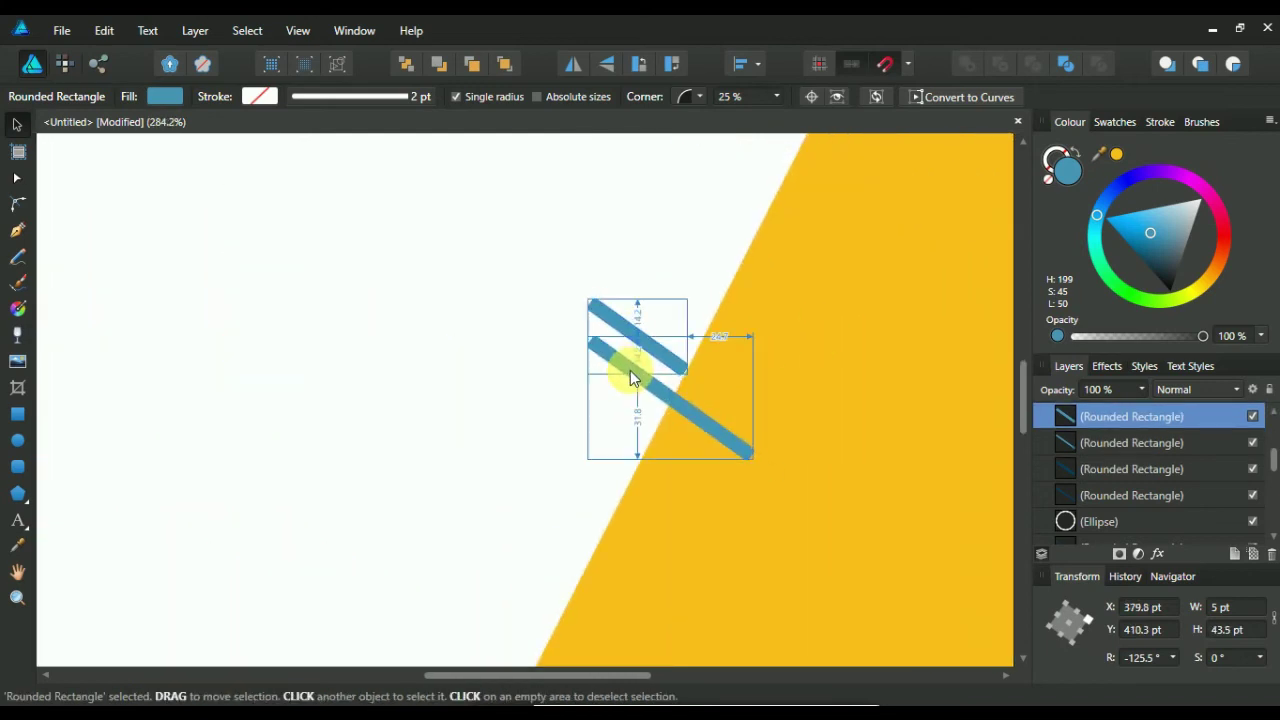
pyautogui.click(630, 378)
pyautogui.keyDown('shift'); pyautogui.click(640, 343); pyautogui.keyUp('shift')
pyautogui.moveTo(680, 275); pyautogui.dragTo(662, 269)
pyautogui.moveTo(715, 390); pyautogui.dragTo(707, 386)
pyautogui.click(883, 178)
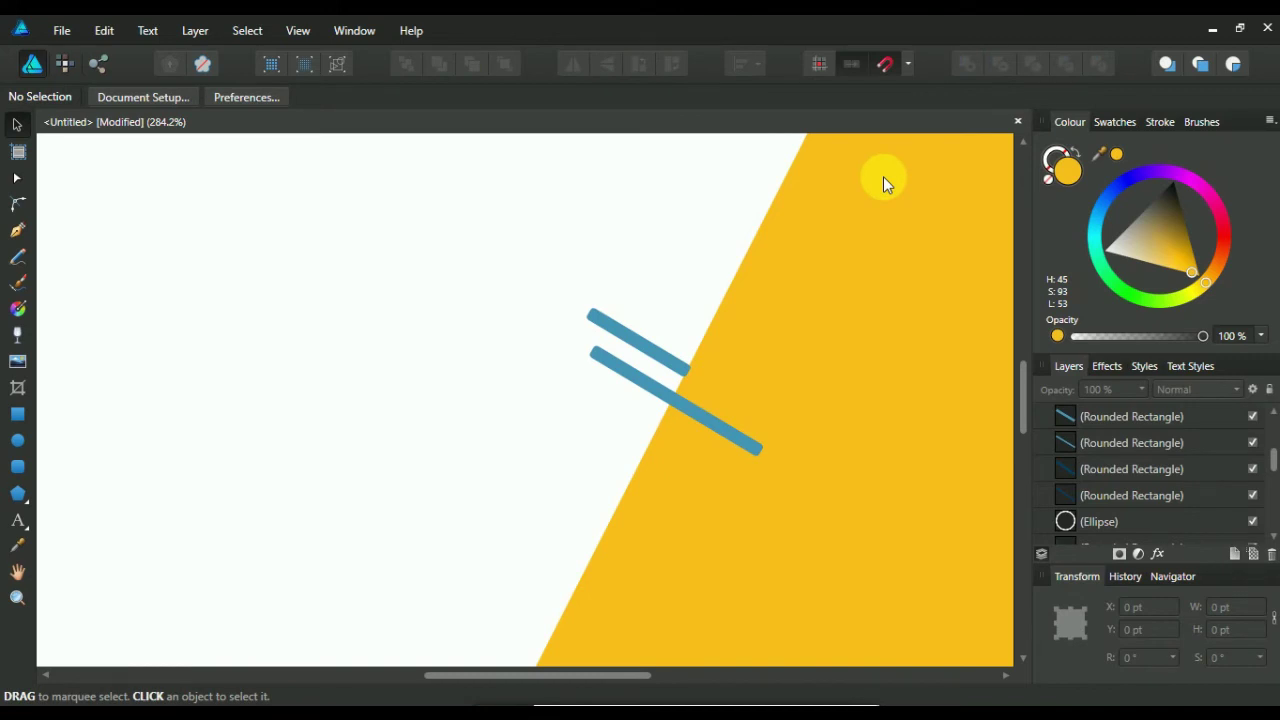
pyautogui.scroll(-1, 563, 316)
pyautogui.scroll(-3, 562, 322)
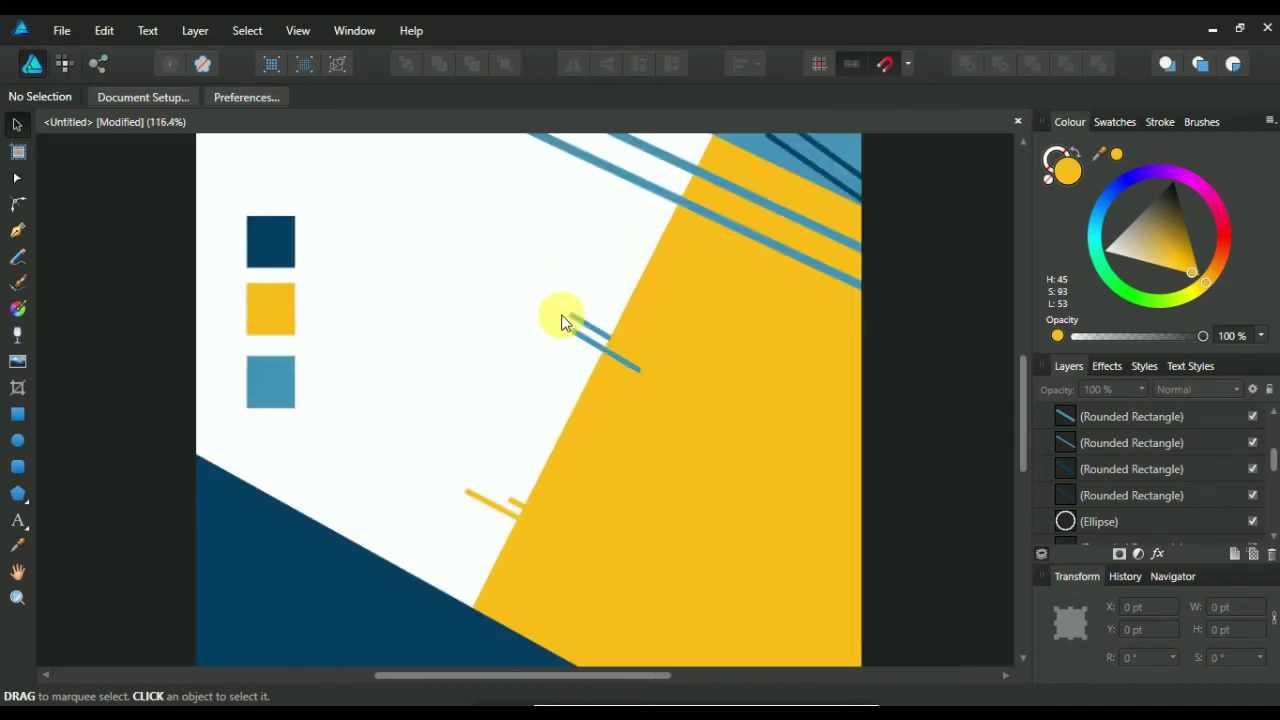
pyautogui.scroll(-1, 562, 322)
pyautogui.moveTo(710, 578); pyautogui.dragTo(722, 495)
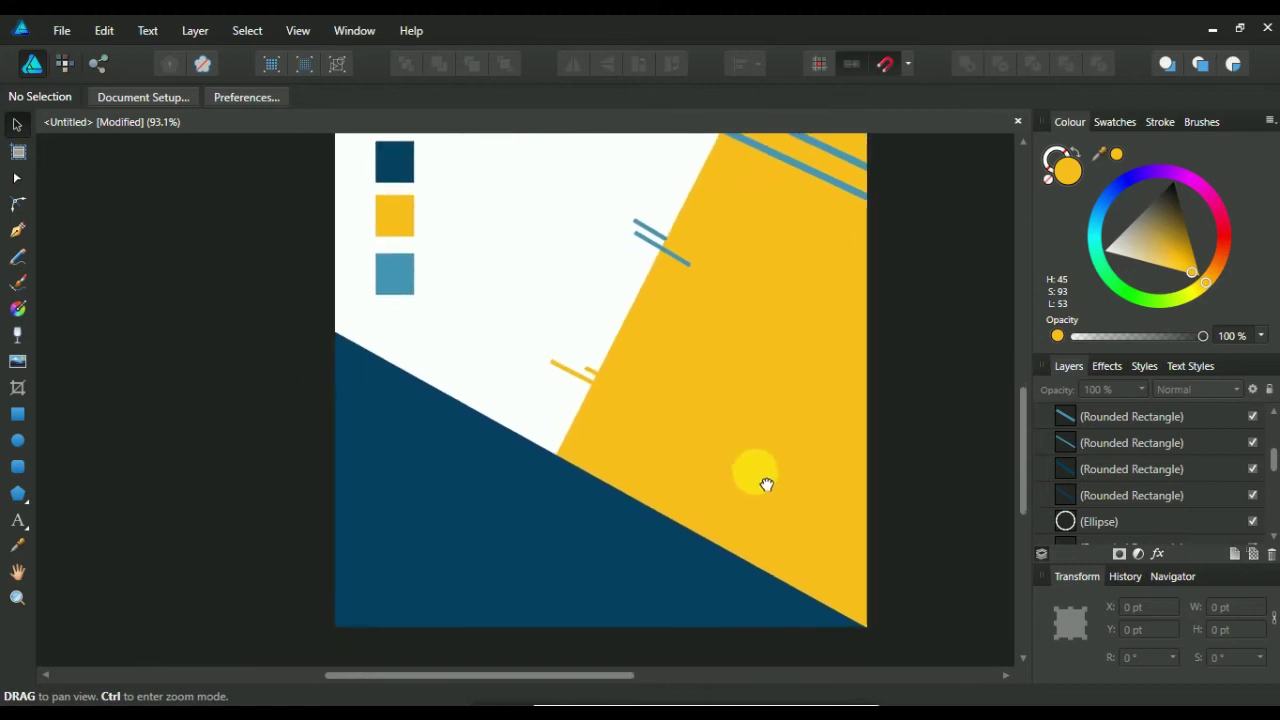
pyautogui.scroll(-2, 720, 488)
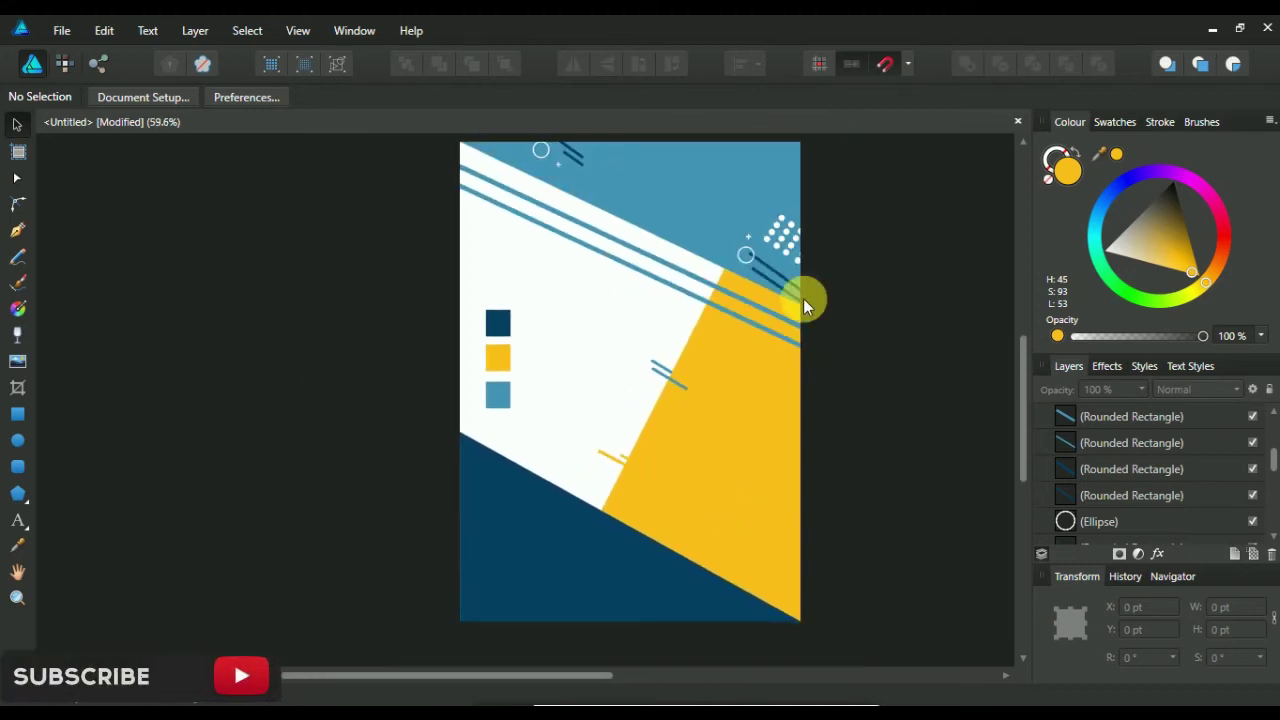
# Copy both long stripes, move the copies to the lower left, tilt them, and group them.
pyautogui.click(707, 300)
pyautogui.keyDown('shift'); pyautogui.click(710, 288); pyautogui.keyUp('shift')
pyautogui.rightClick(670, 245)
pyautogui.click(700, 268)
pyautogui.rightClick(669, 246)
pyautogui.click(694, 289)
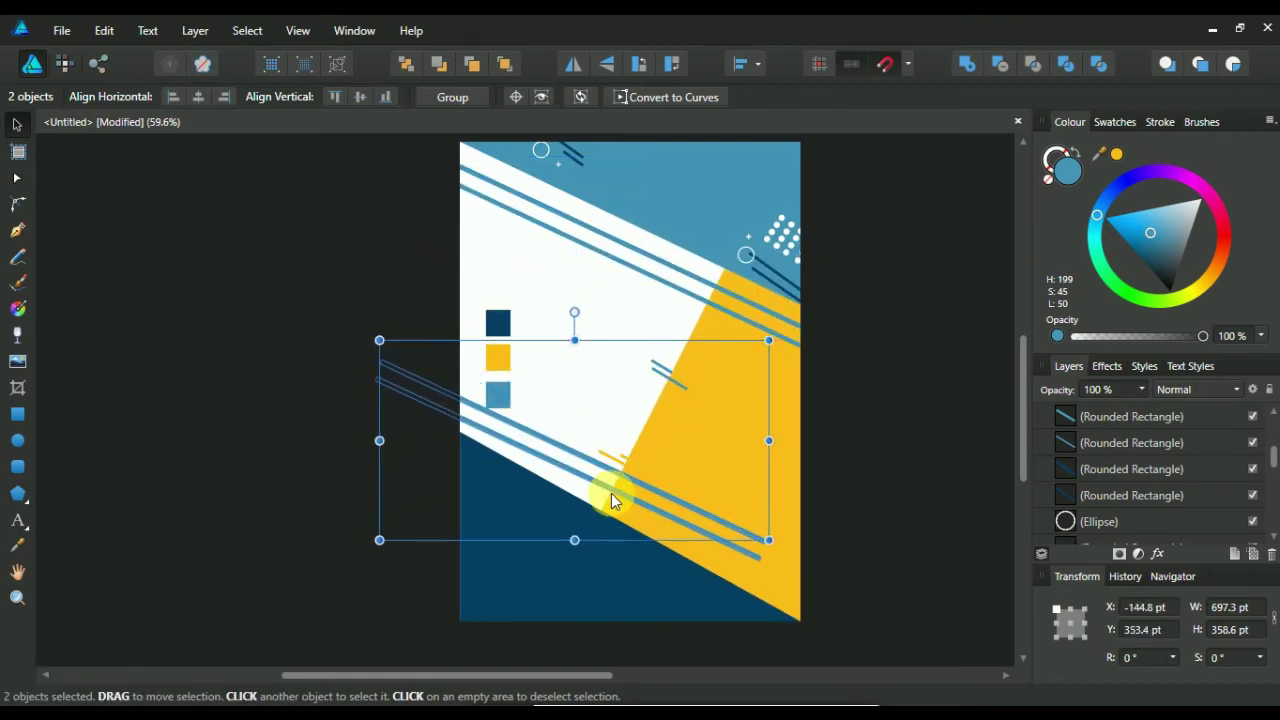
pyautogui.moveTo(660, 318); pyautogui.dragTo(602, 520)
pyautogui.moveTo(569, 341); pyautogui.dragTo(580, 341)
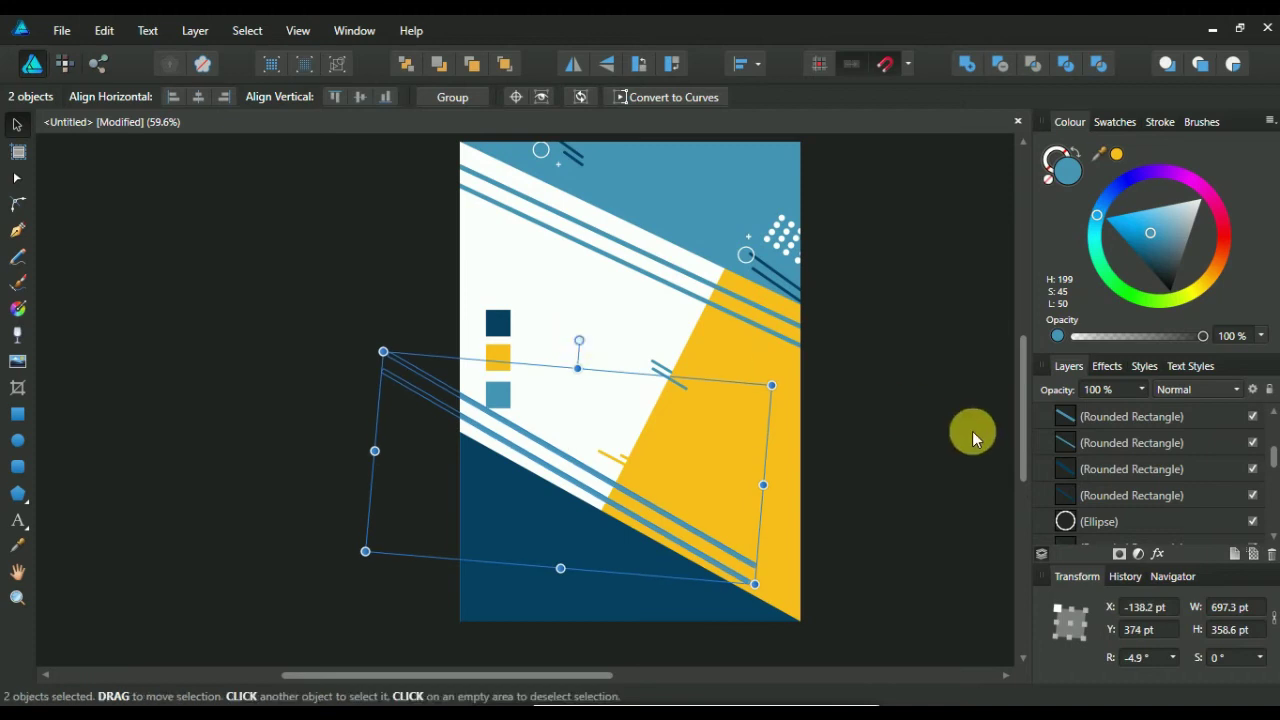
pyautogui.hotkey('ctrl', 'g')
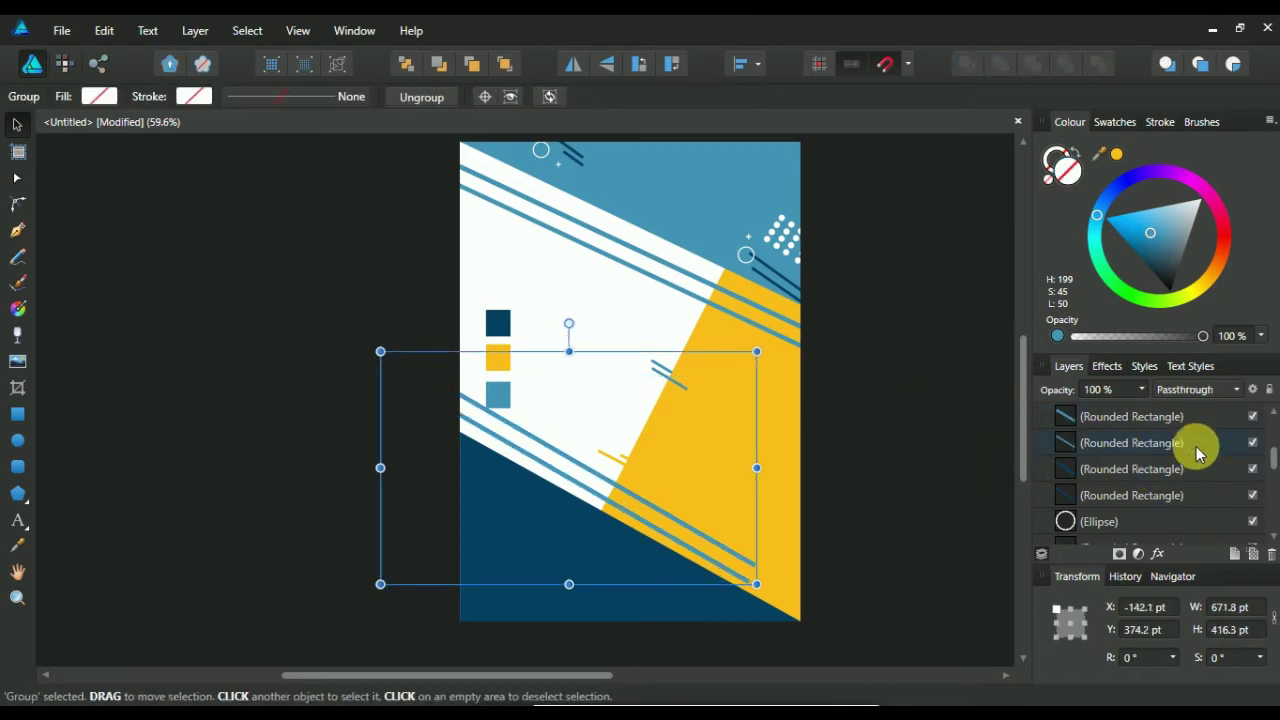
# Send the stripe group back one level and recolour it navy with the Colour Picker.
pyautogui.scroll(-2, 1140, 440)
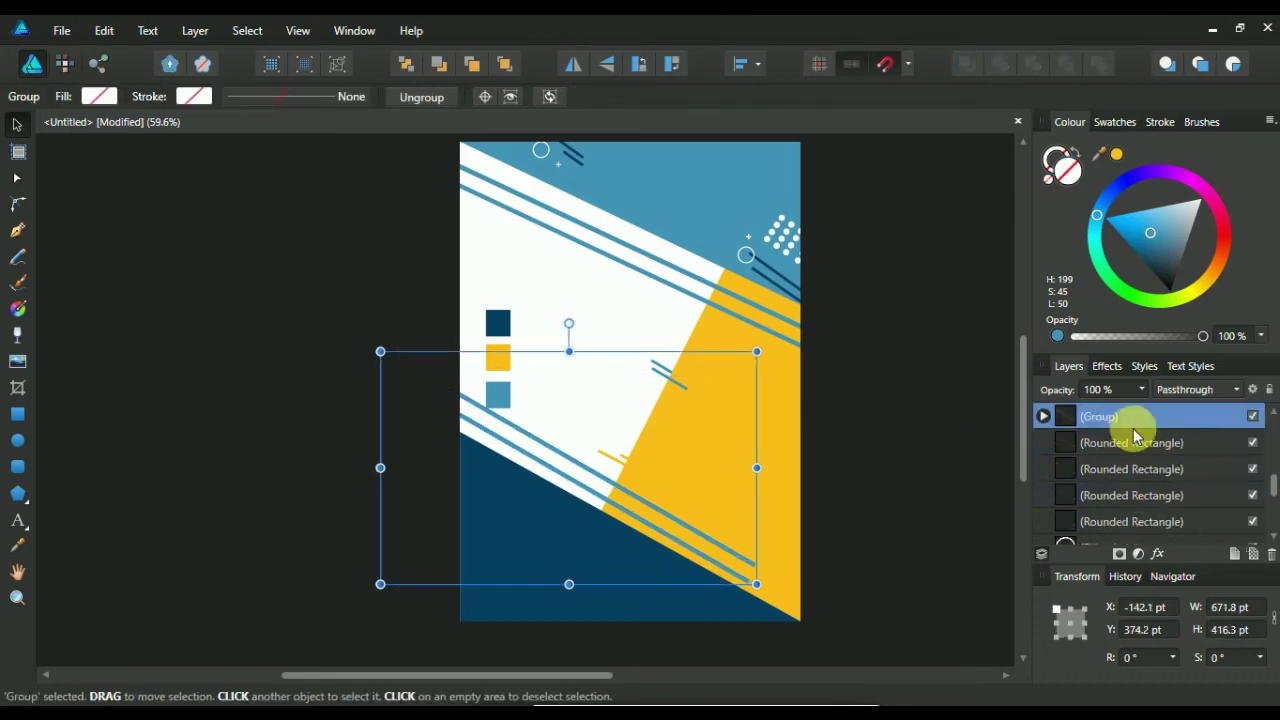
pyautogui.scroll(-2, 1131, 443)
pyautogui.scroll(5, 1131, 447)
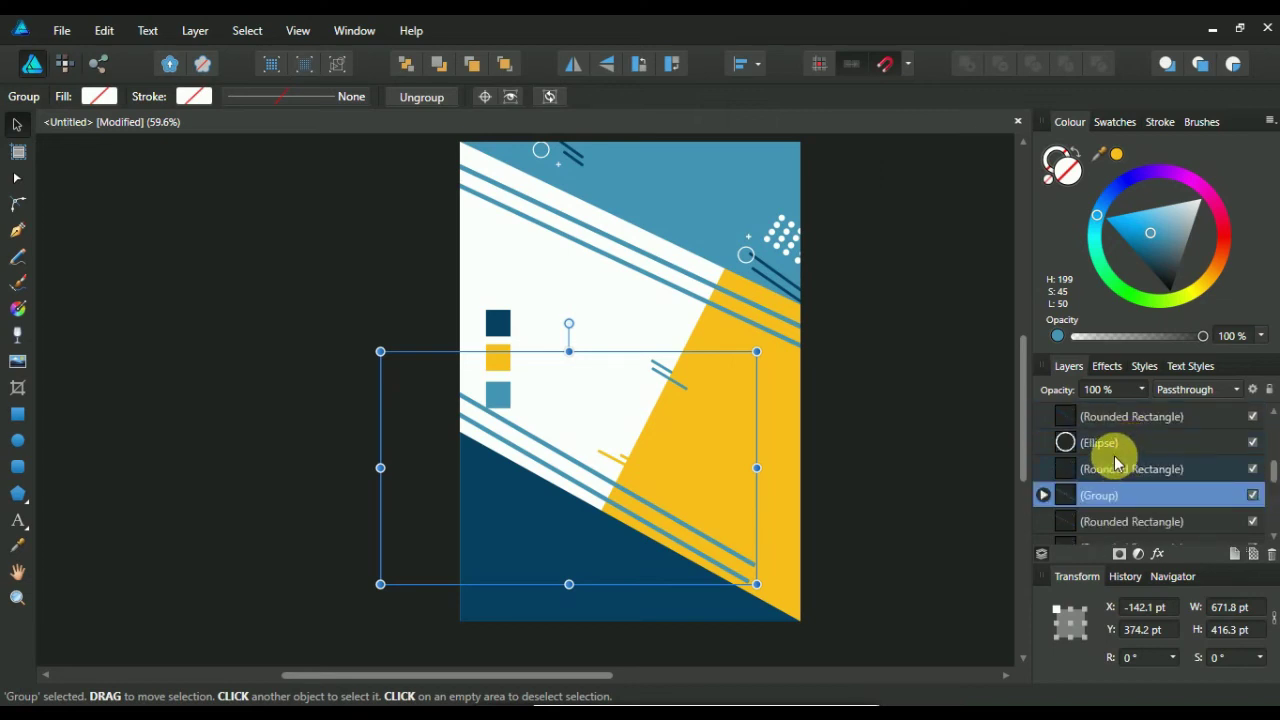
pyautogui.hotkey('ctrl', '[')
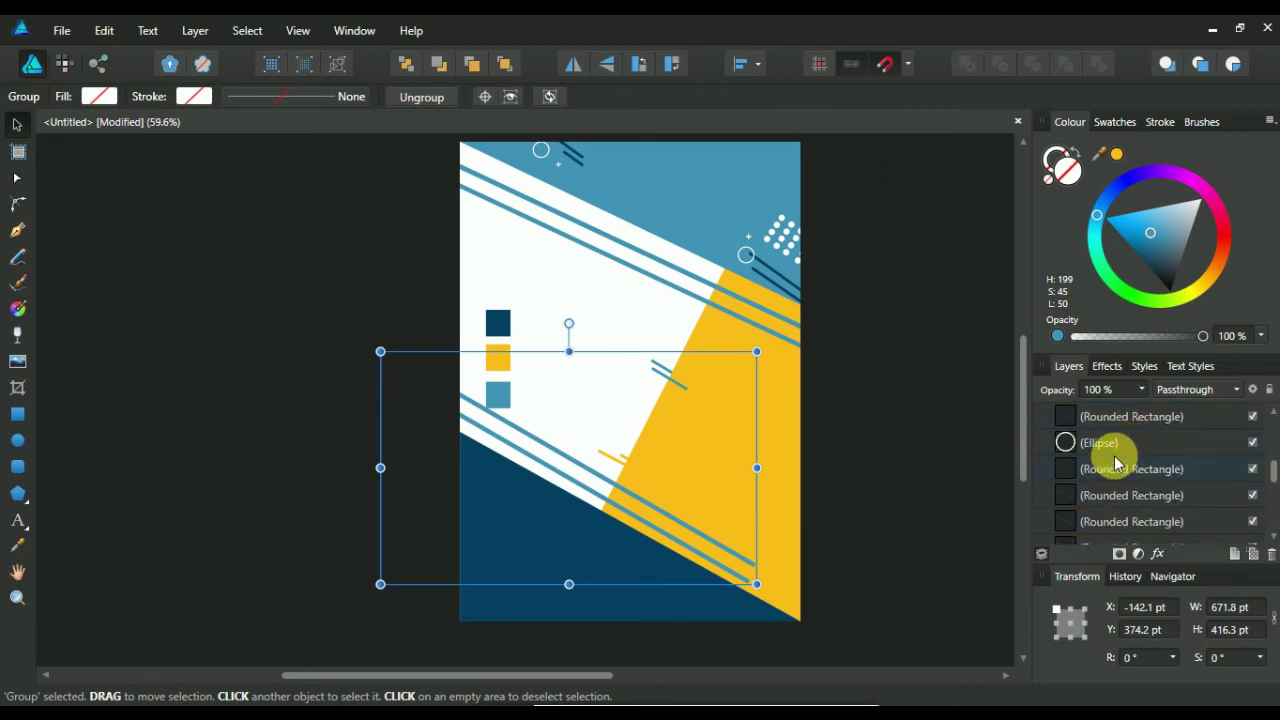
pyautogui.click(934, 455)
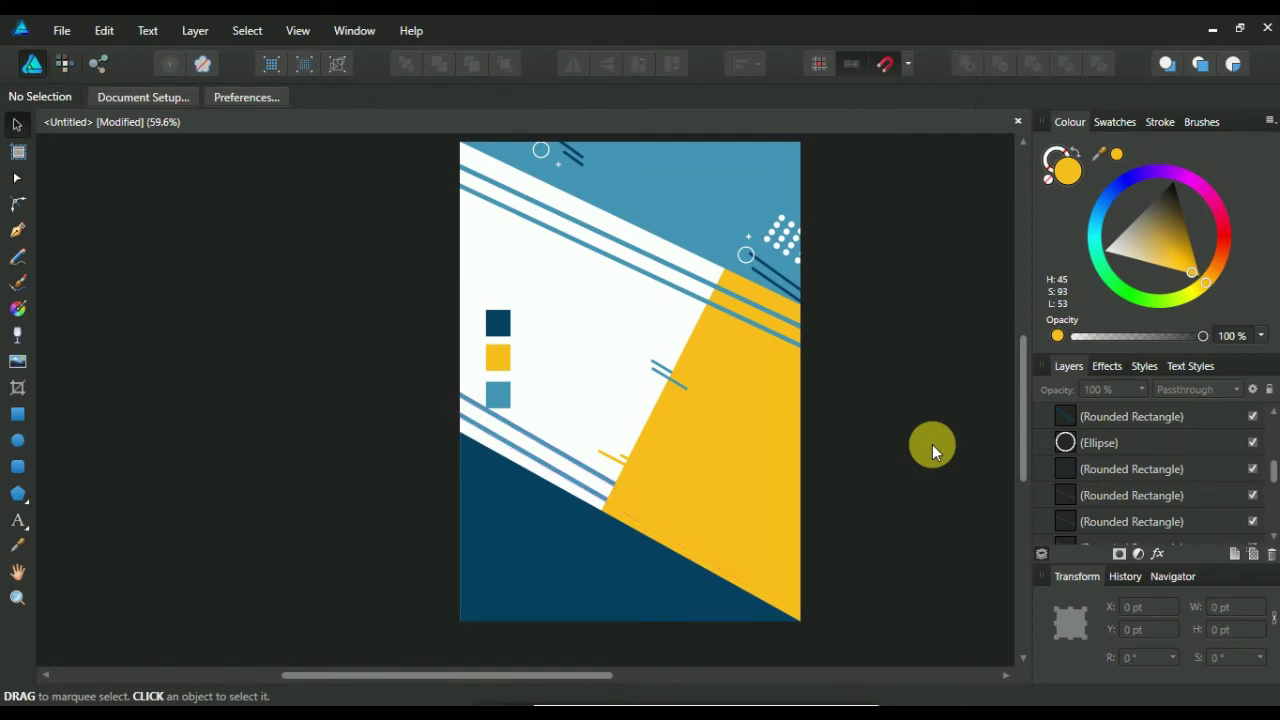
pyautogui.click(529, 434)
pyautogui.moveTo(1099, 153); pyautogui.dragTo(649, 562)
pyautogui.click(902, 327)
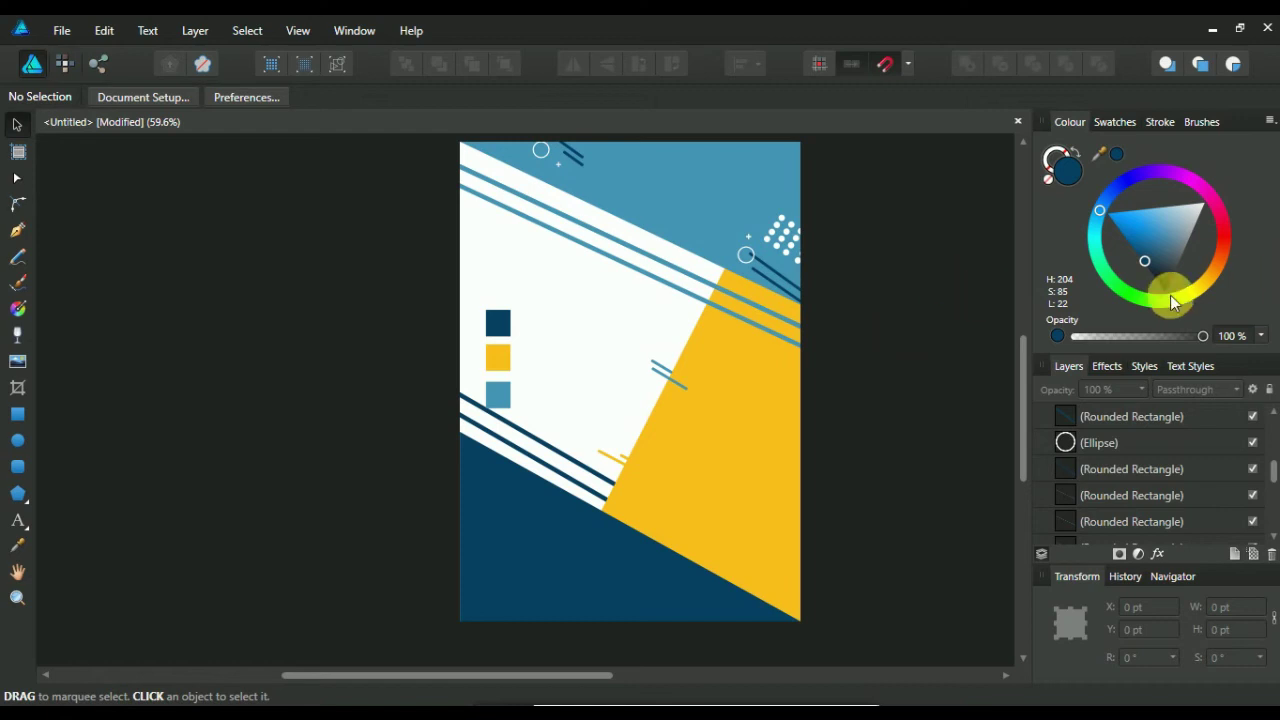
pyautogui.click(616, 462)
# Copy the yellow dash pair and drag the duplicate down-left onto the navy block.
pyautogui.keyDown('ctrl'); pyautogui.scroll(5, 651, 412); pyautogui.keyUp('ctrl')
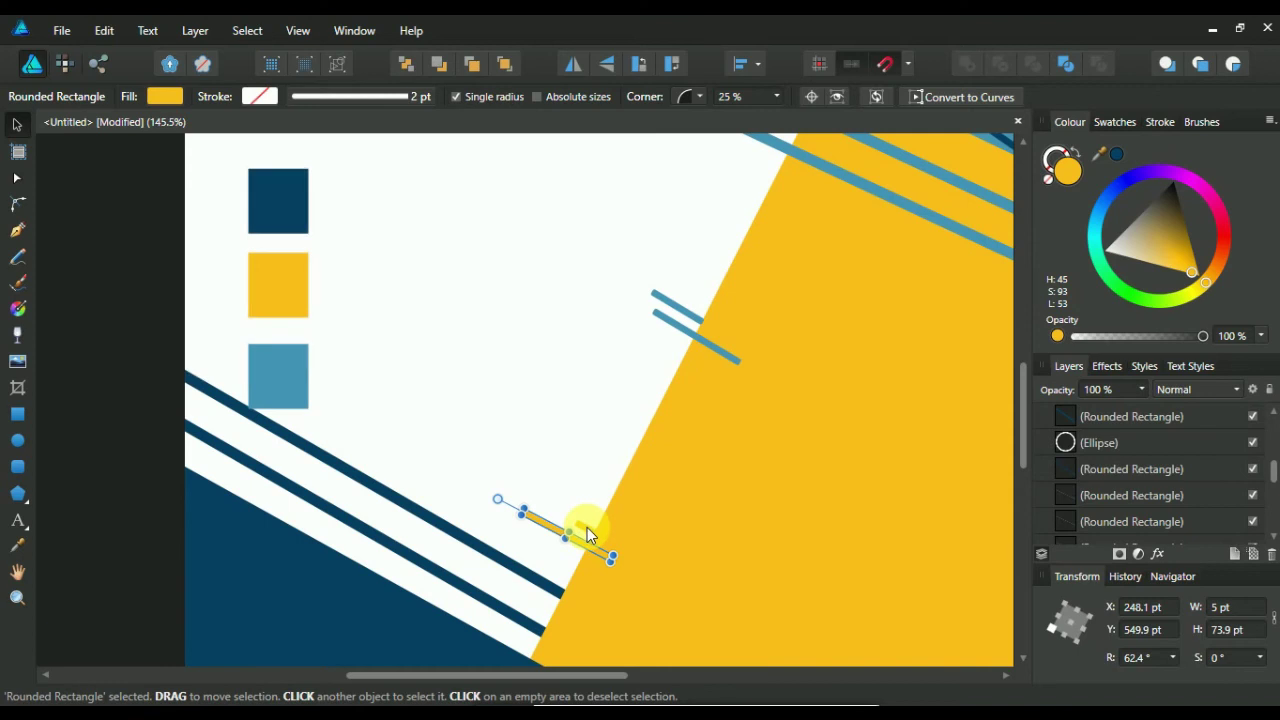
pyautogui.keyDown('shift'); pyautogui.click(572, 530); pyautogui.keyUp('shift')
pyautogui.rightClick(562, 532)
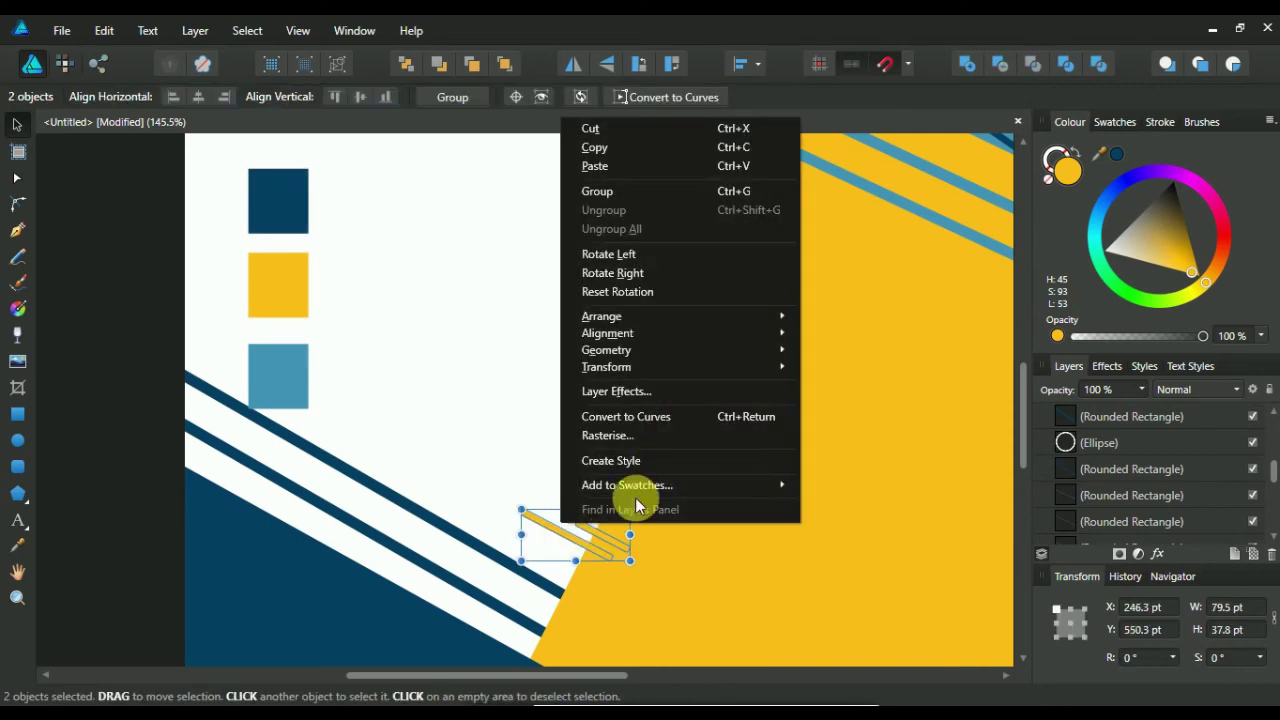
pyautogui.press('Escape')
pyautogui.rightClick(571, 531)
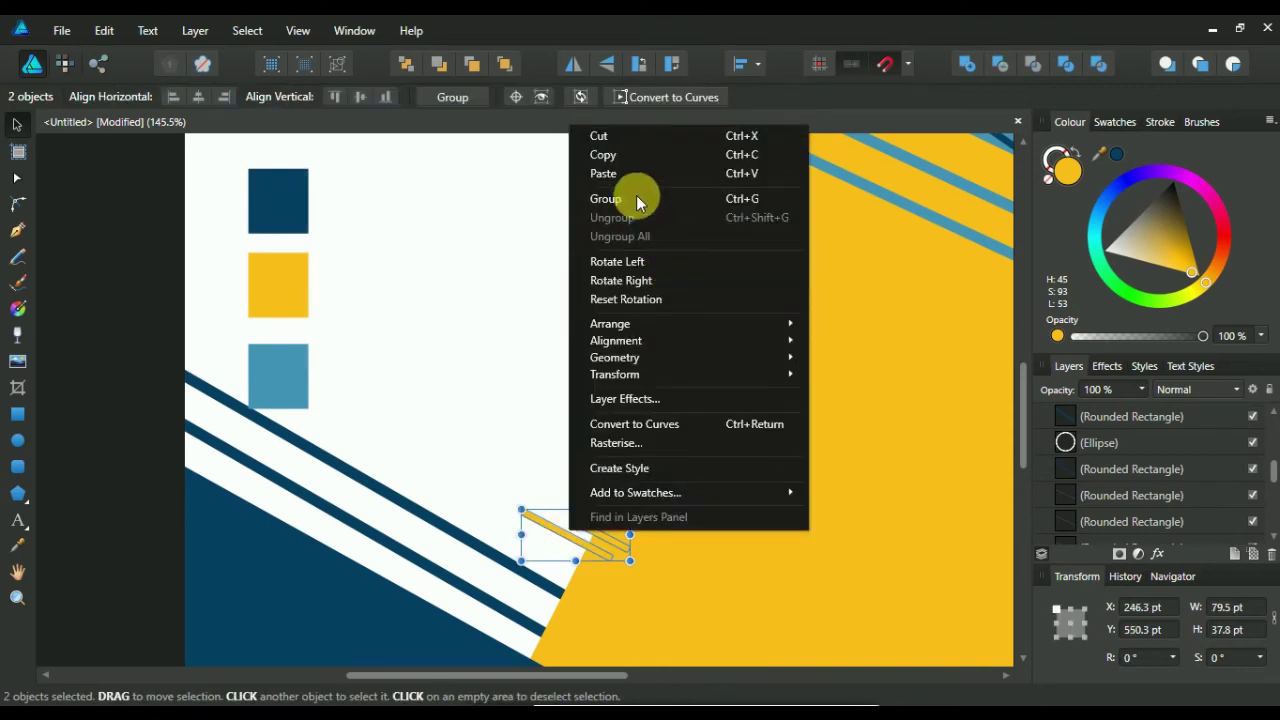
pyautogui.press('Escape')
pyautogui.moveTo(623, 408)
pyautogui.mouseDown()
pyautogui.moveTo(551, 480)
pyautogui.moveTo(559, 490)
pyautogui.mouseUp()
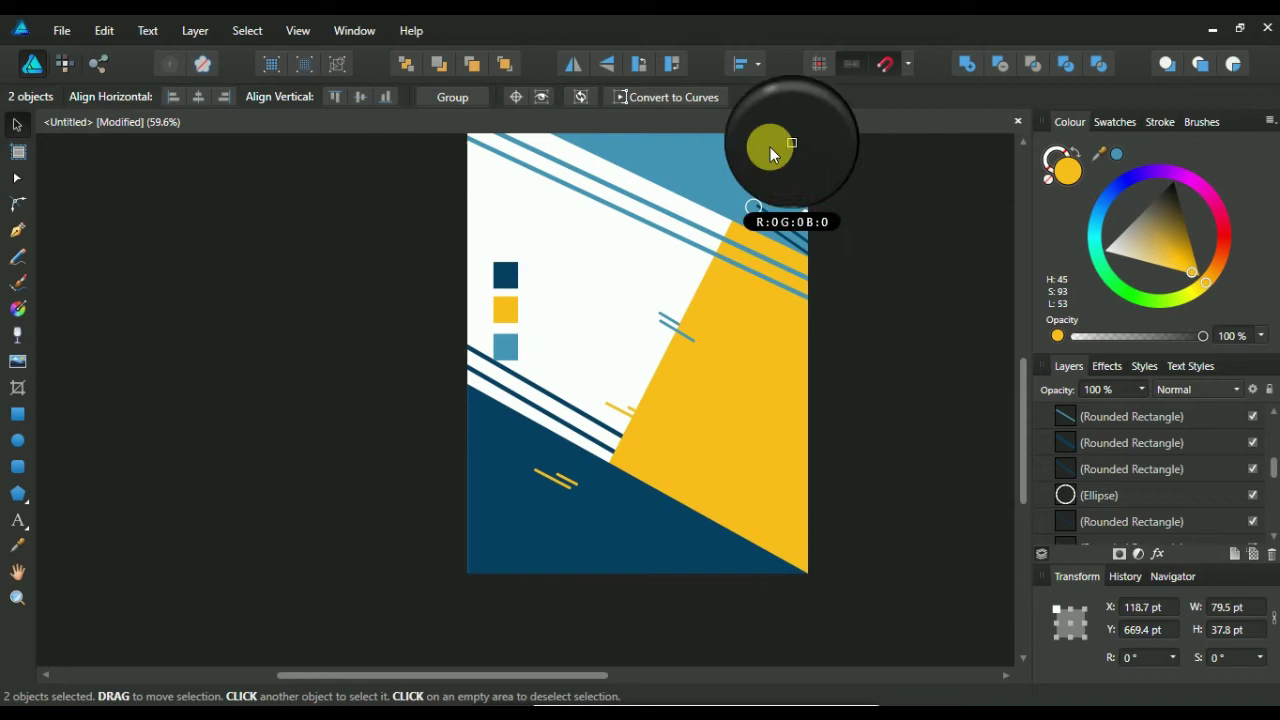
# Recolour the lower dashes light blue and add a flipped, resized dot-pattern copy at bottom left.
pyautogui.click(1119, 155)
pyautogui.click(792, 180)
pyautogui.rightClick(792, 193)
pyautogui.click(788, 192)
pyautogui.rightClick(792, 195)
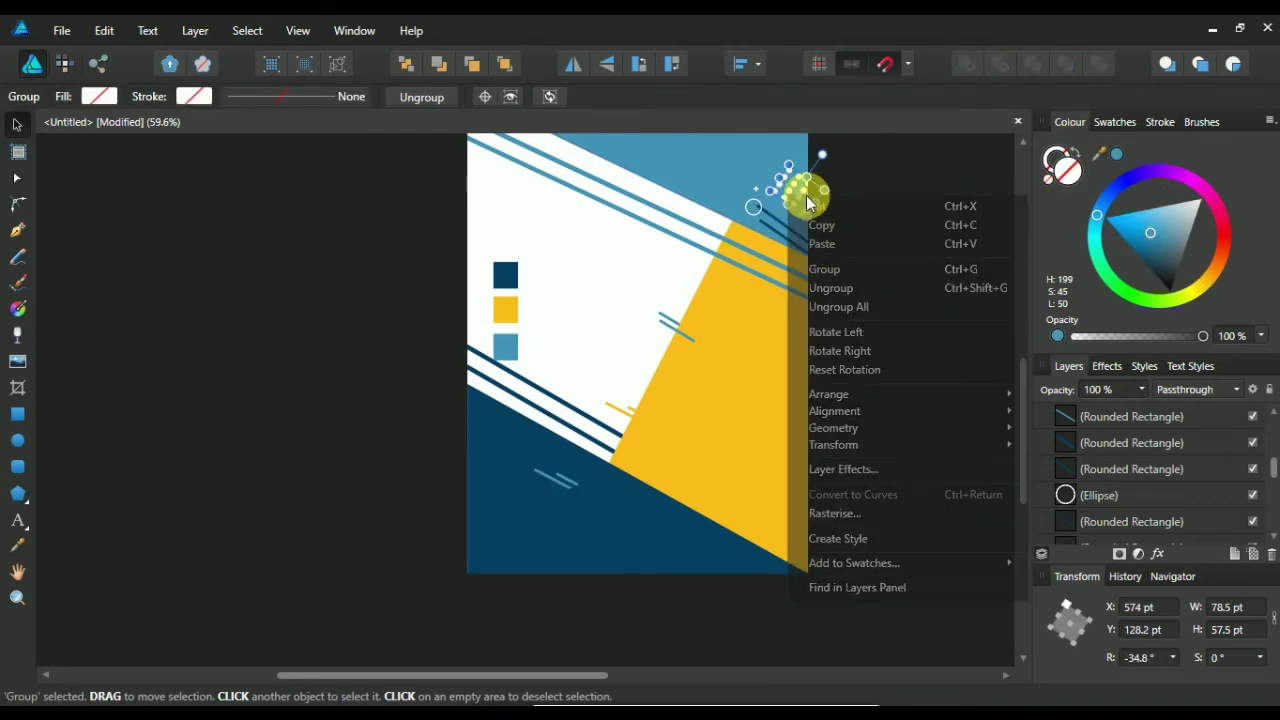
pyautogui.moveTo(790, 188)
pyautogui.mouseDown()
pyautogui.moveTo(545, 540)
pyautogui.moveTo(551, 520)
pyautogui.moveTo(512, 496)
pyautogui.moveTo(451, 537)
pyautogui.moveTo(481, 514)
pyautogui.moveTo(472, 543)
pyautogui.moveTo(469, 531)
pyautogui.mouseUp()
pyautogui.click(605, 63)
pyautogui.click(915, 394)
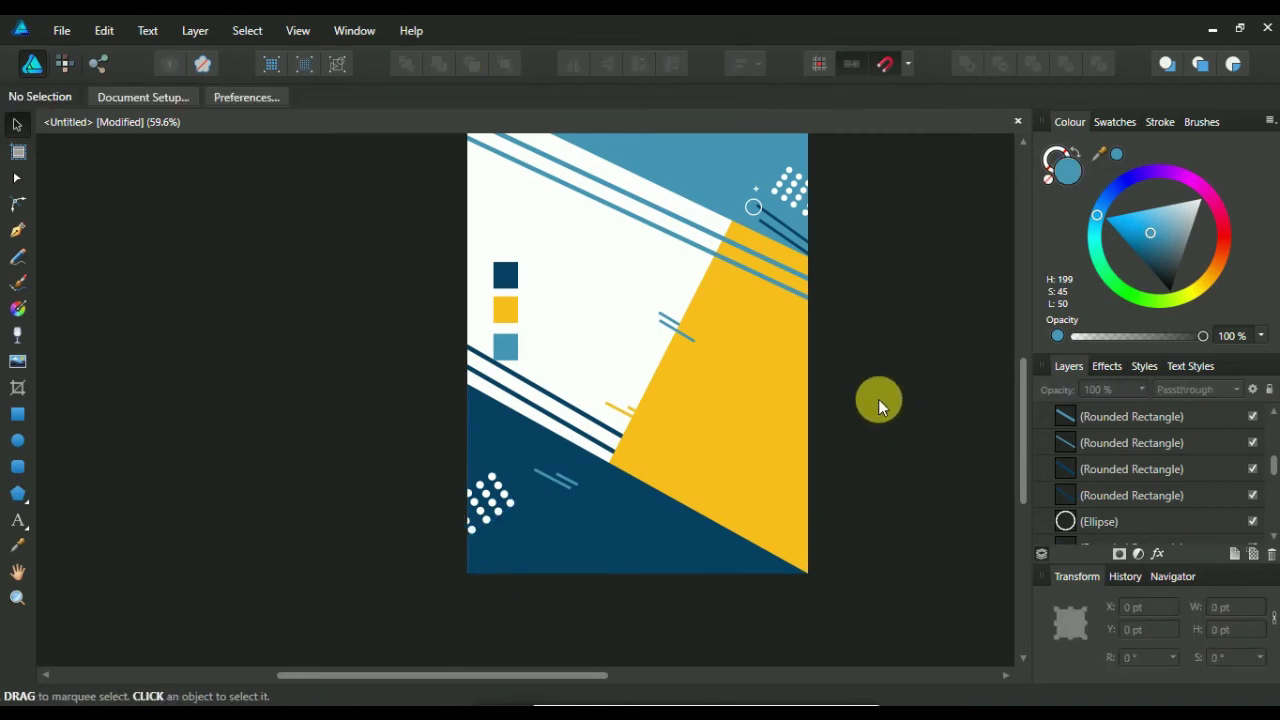
# Copy the small top ring and paste a duplicate lower on the navy block.
pyautogui.click(752, 213)
pyautogui.rightClick(750, 212)
pyautogui.click(748, 213)
pyautogui.rightClick(748, 211)
pyautogui.click(783, 251)
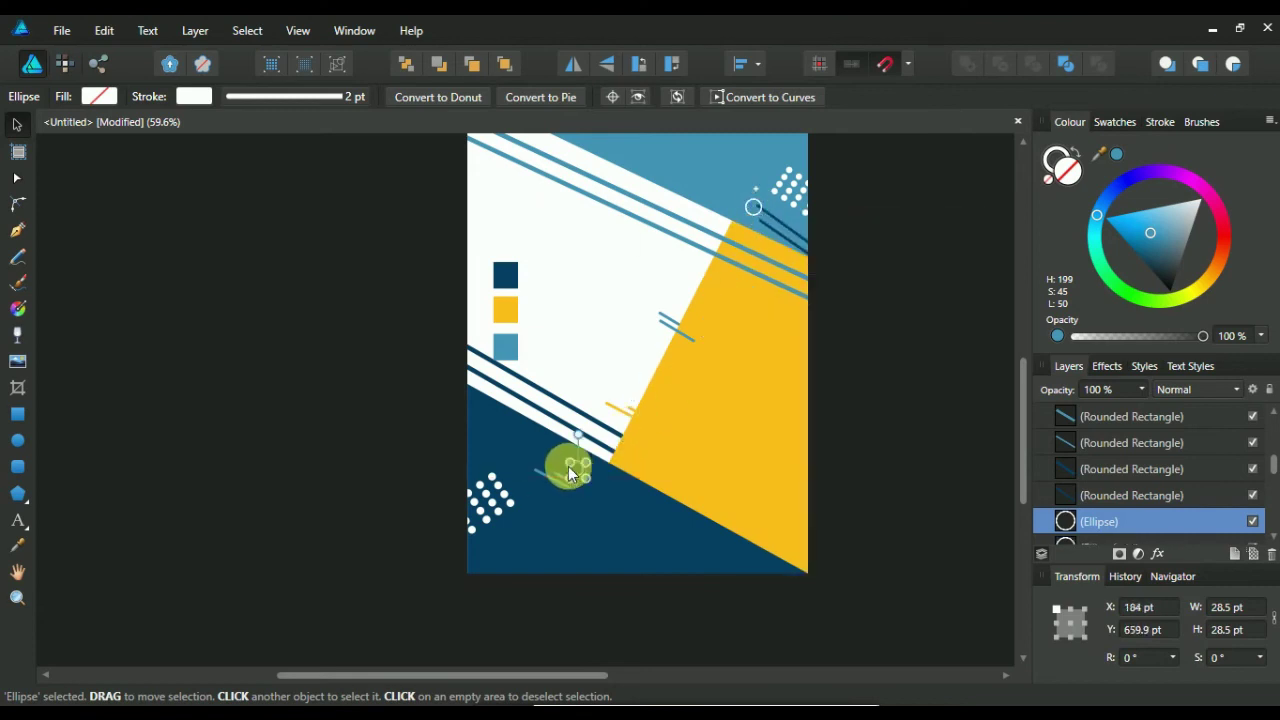
# Copy the plus mark and position the duplicate beside the new lower ring.
pyautogui.click(755, 190)
pyautogui.scroll(2, 752, 196)
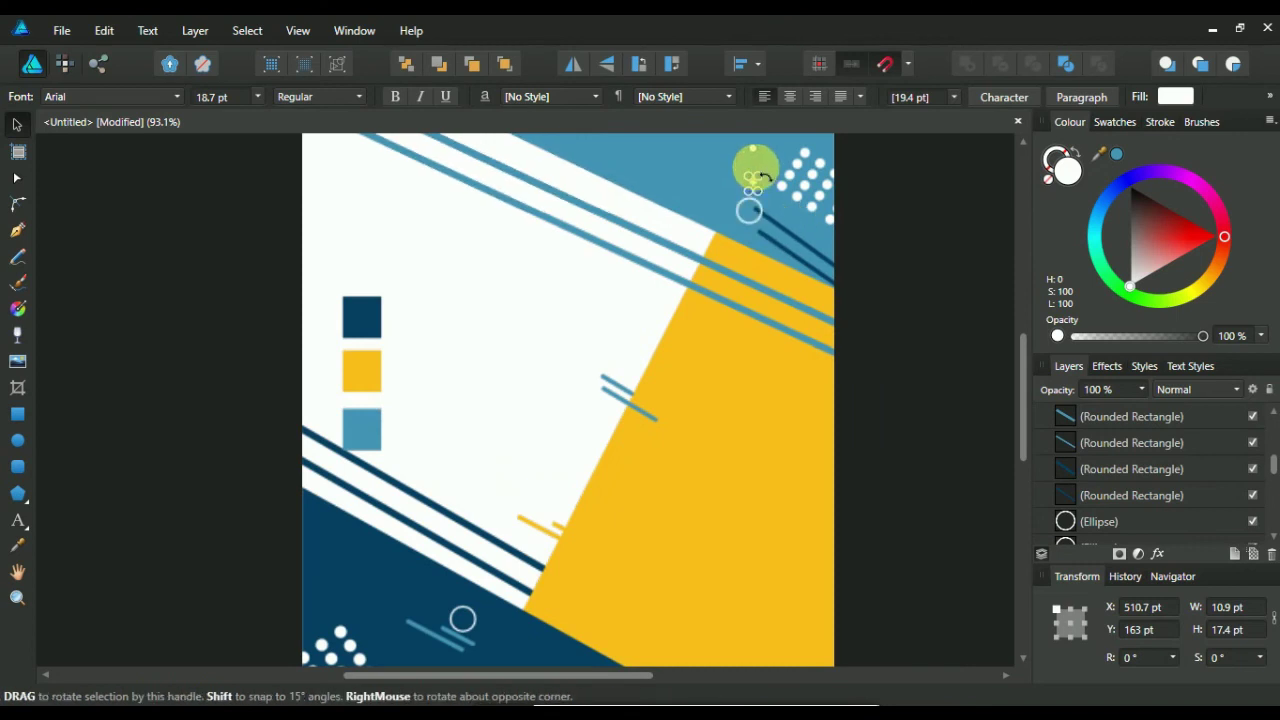
pyautogui.rightClick(791, 219)
pyautogui.click(809, 248)
pyautogui.rightClick(750, 186)
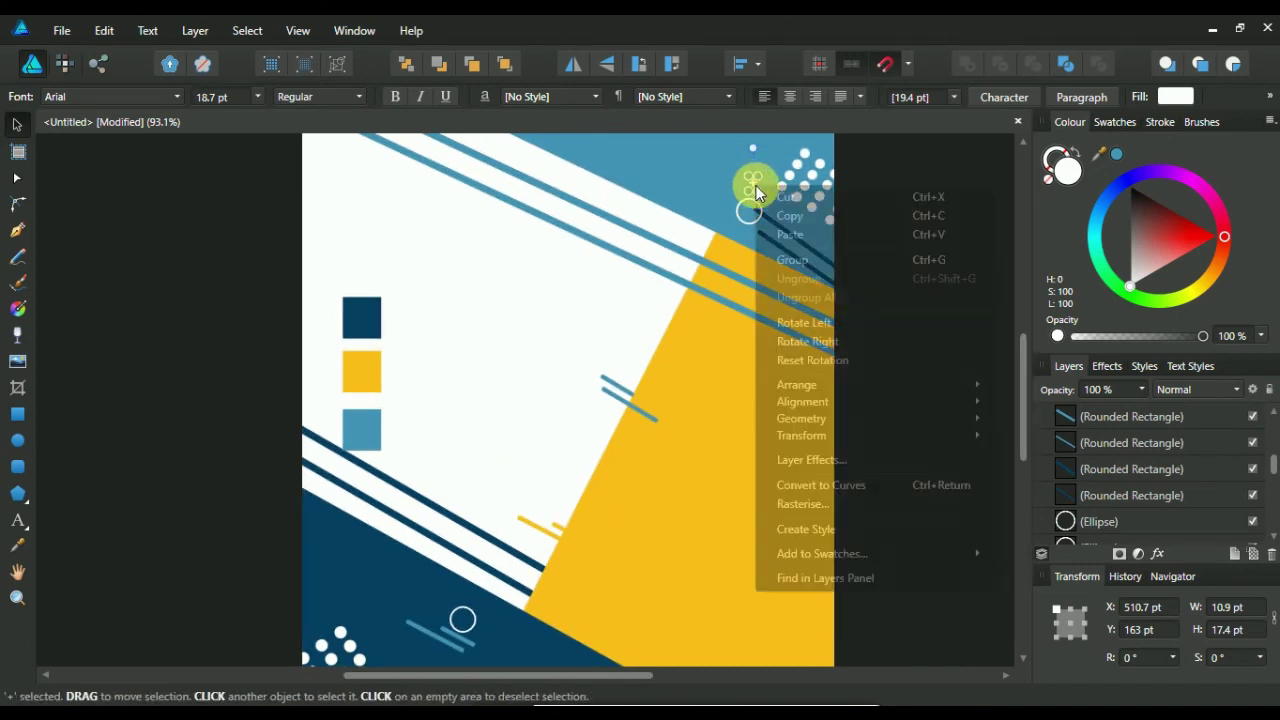
pyautogui.click(755, 184)
pyautogui.moveTo(755, 184); pyautogui.dragTo(540, 520)
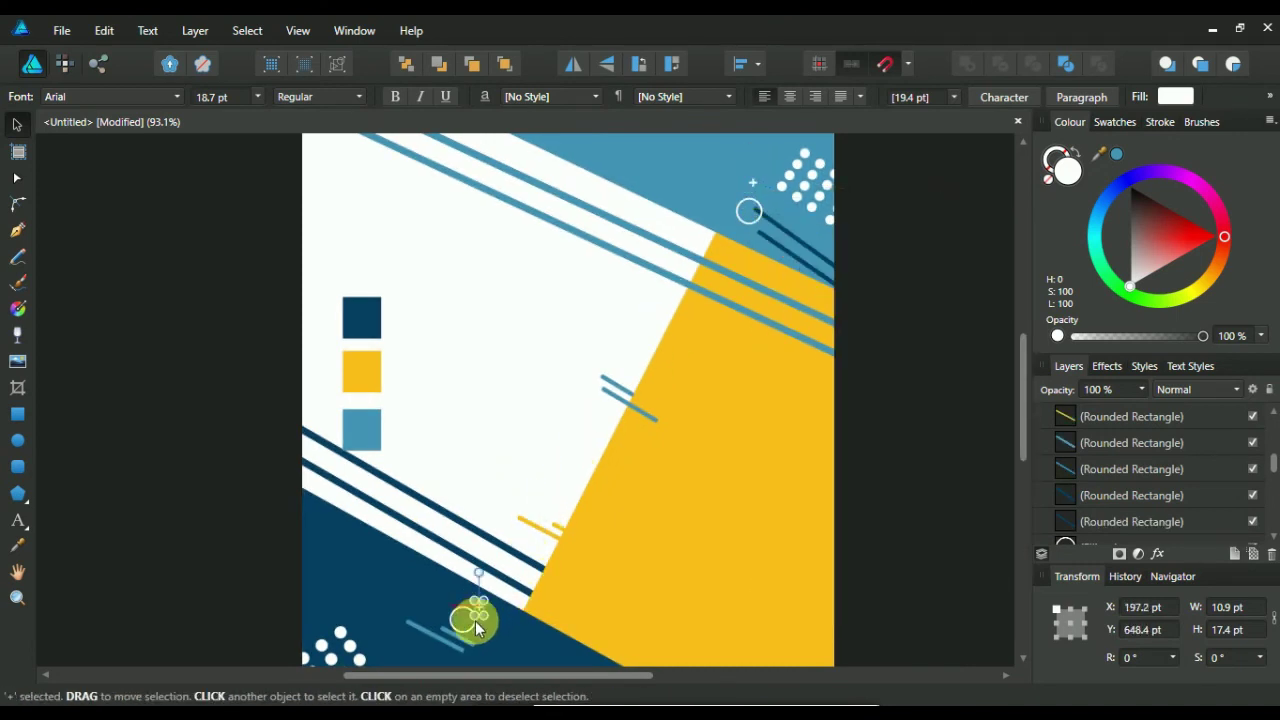
pyautogui.moveTo(478, 638); pyautogui.dragTo(484, 638)
pyautogui.scroll(-3, 589, 366)
pyautogui.scroll(2, 609, 386)
pyautogui.hotkey('ctrl', 'd')
pyautogui.scroll(-2, 636, 390)
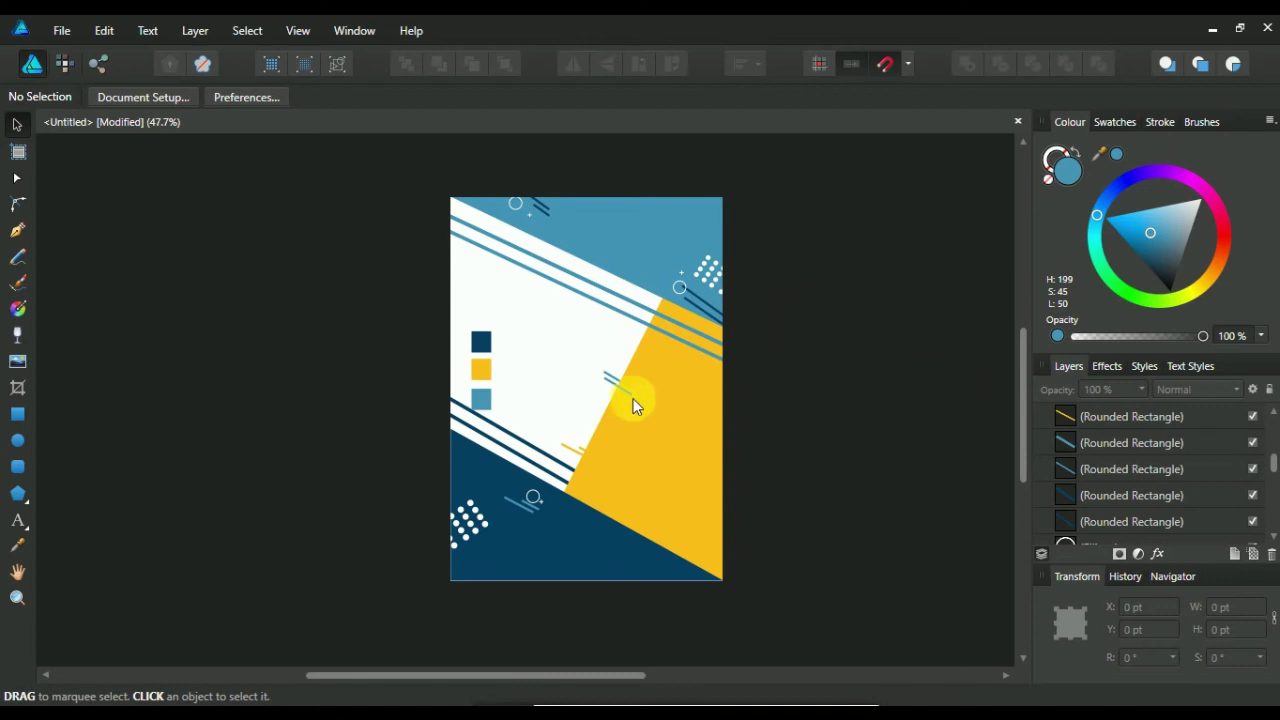
# Nudge the lower-left dot pattern slightly up and to the left.
pyautogui.scroll(-2, 616, 418)
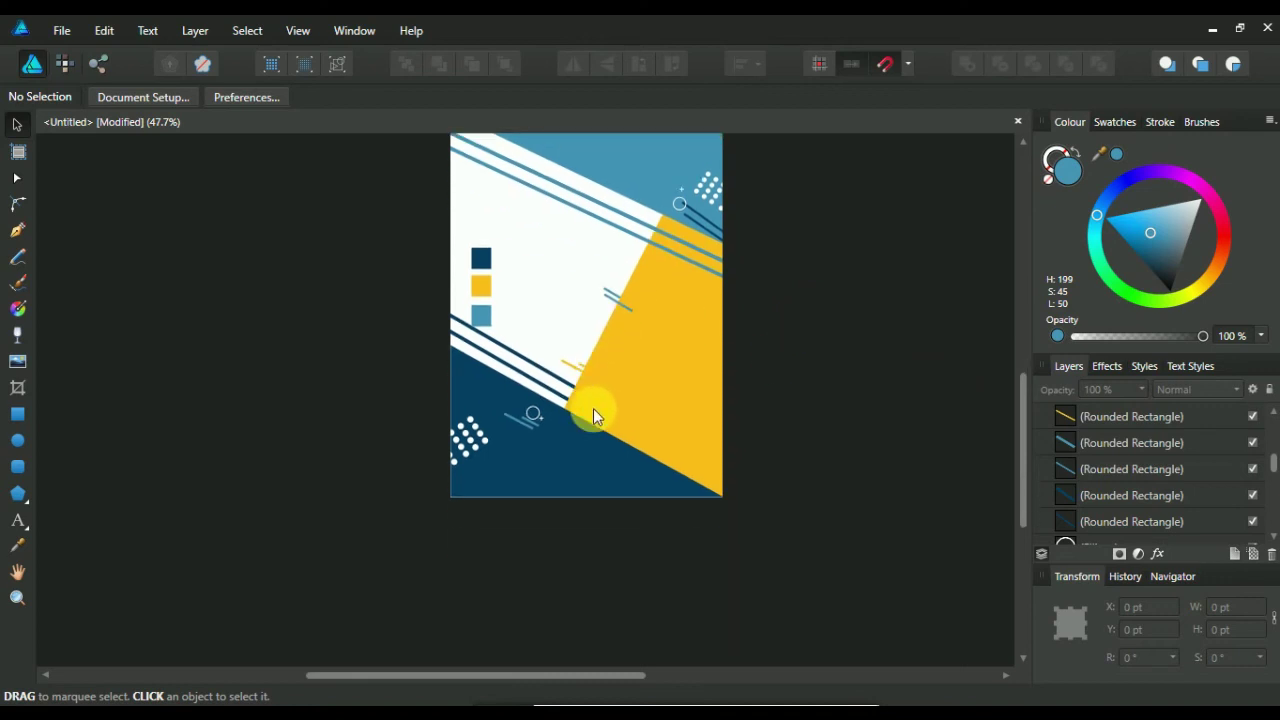
pyautogui.click(465, 462)
pyautogui.moveTo(465, 462); pyautogui.dragTo(452, 440)
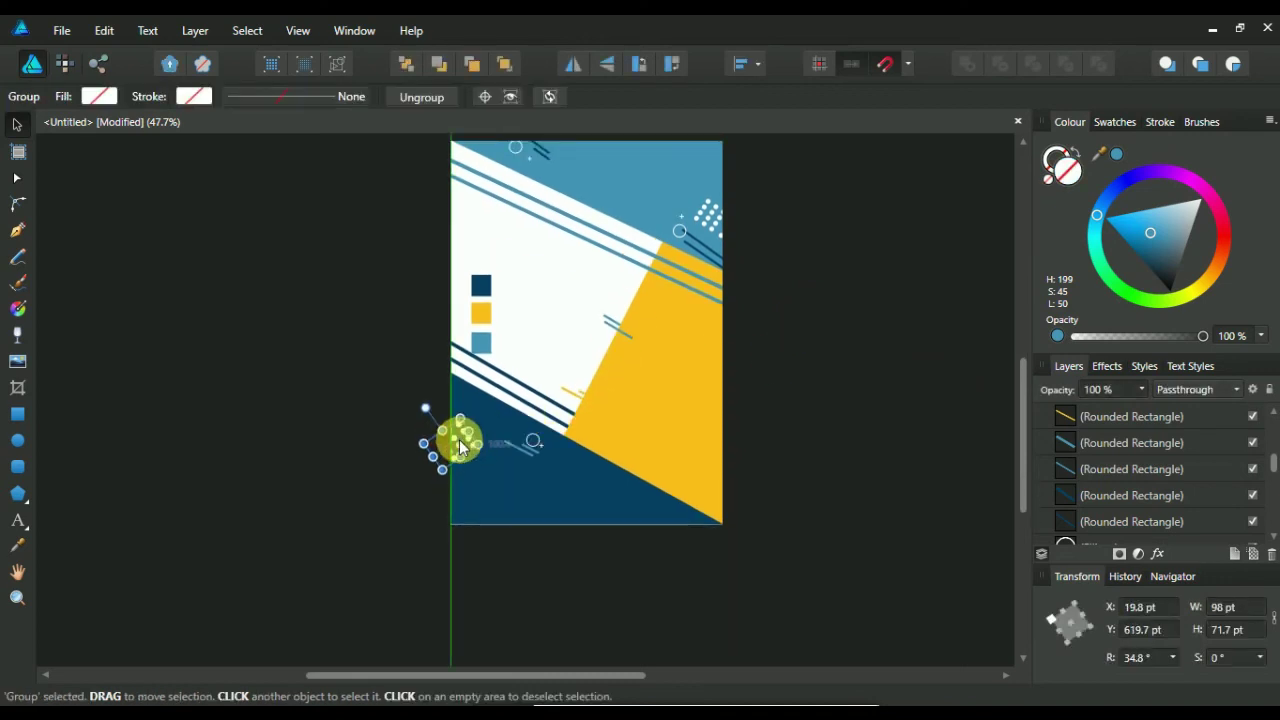
pyautogui.click(863, 495)
pyautogui.scroll(1, 676, 316)
pyautogui.scroll(2, 676, 316)
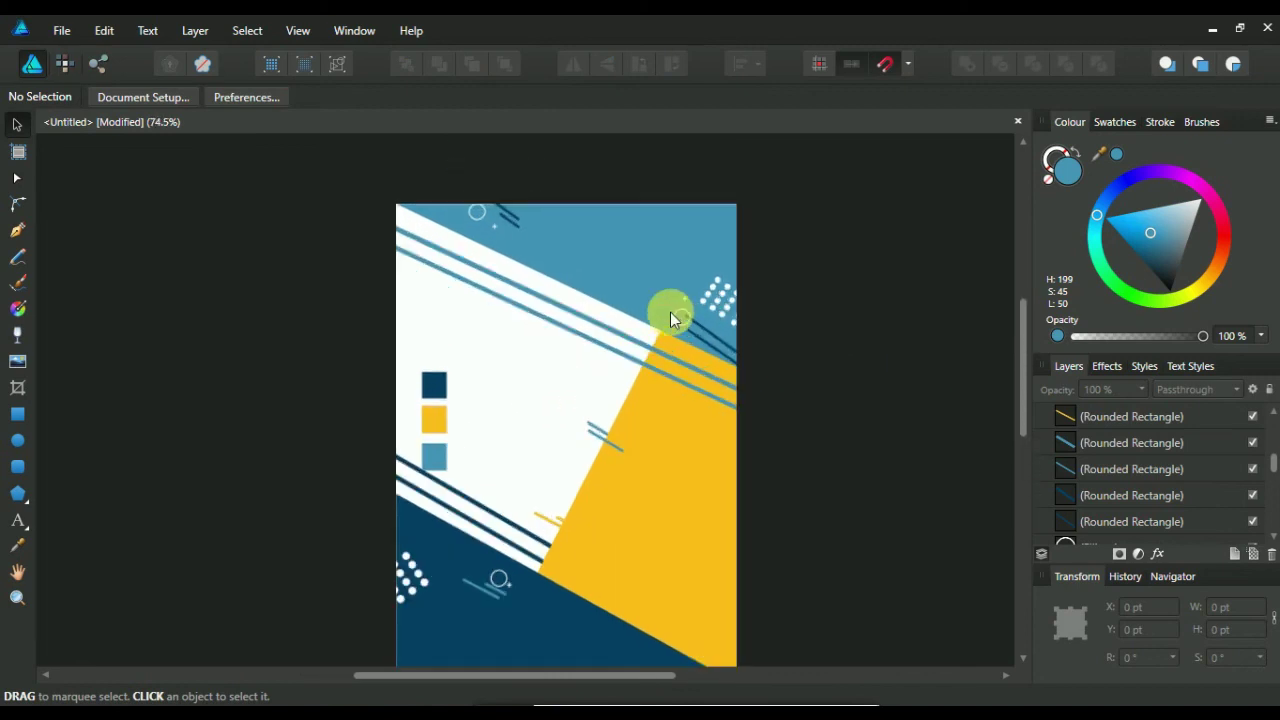
pyautogui.scroll(1, 743, 350)
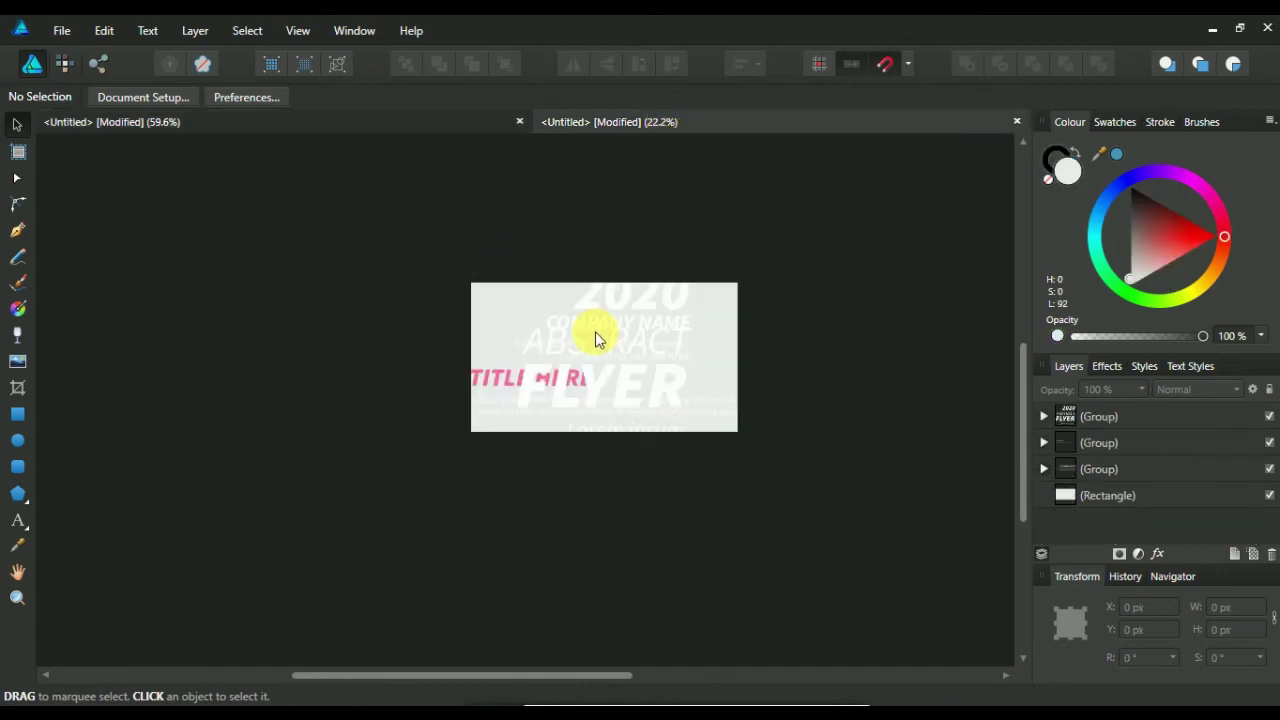
# Paste the COMPANY NAME text into the flyer, group it, and place it top right.
pyautogui.click(1126, 468)
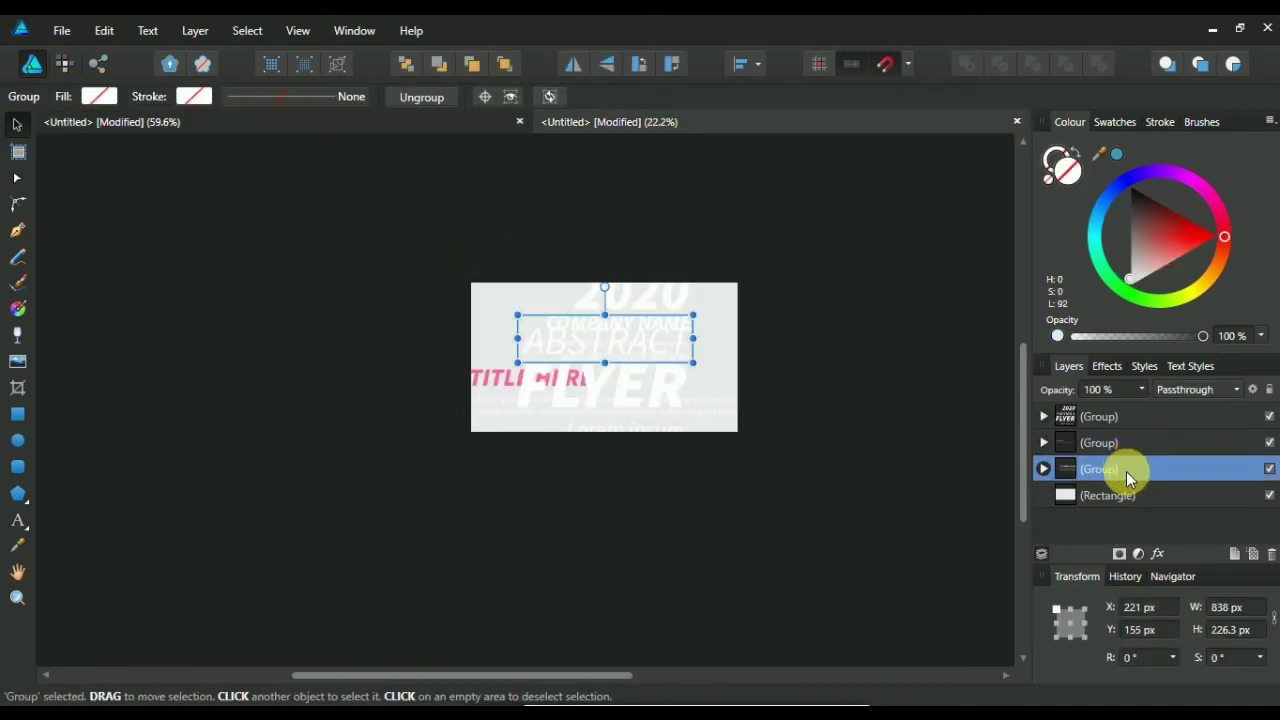
pyautogui.rightClick(1126, 471)
pyautogui.click(960, 129)
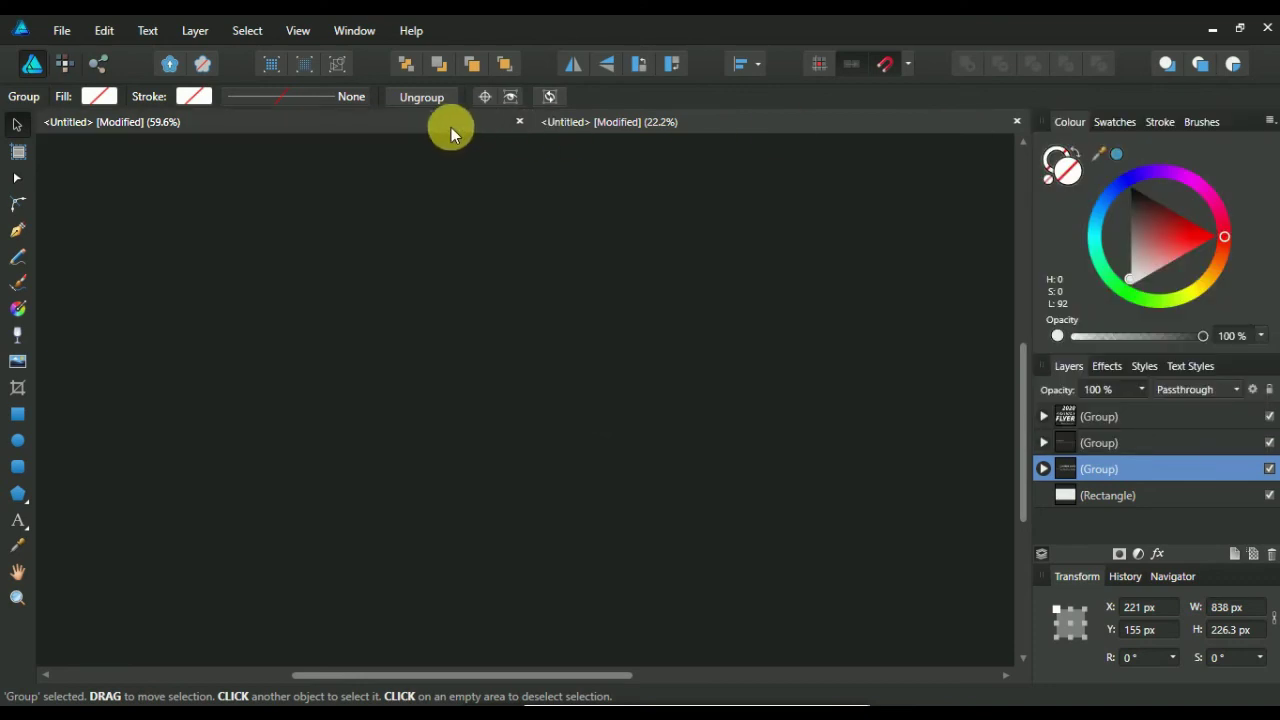
pyautogui.rightClick(620, 222)
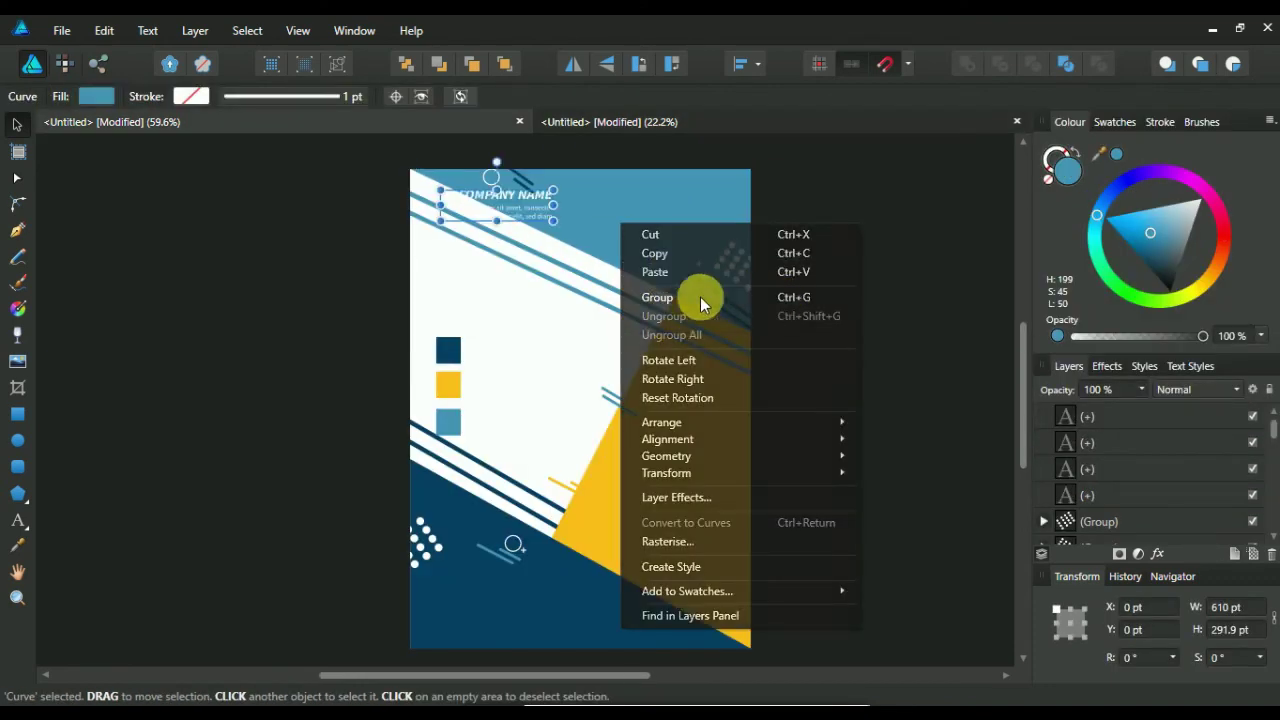
pyautogui.click(657, 297)
pyautogui.moveTo(505, 206); pyautogui.dragTo(689, 207)
pyautogui.click(829, 206)
pyautogui.click(704, 207)
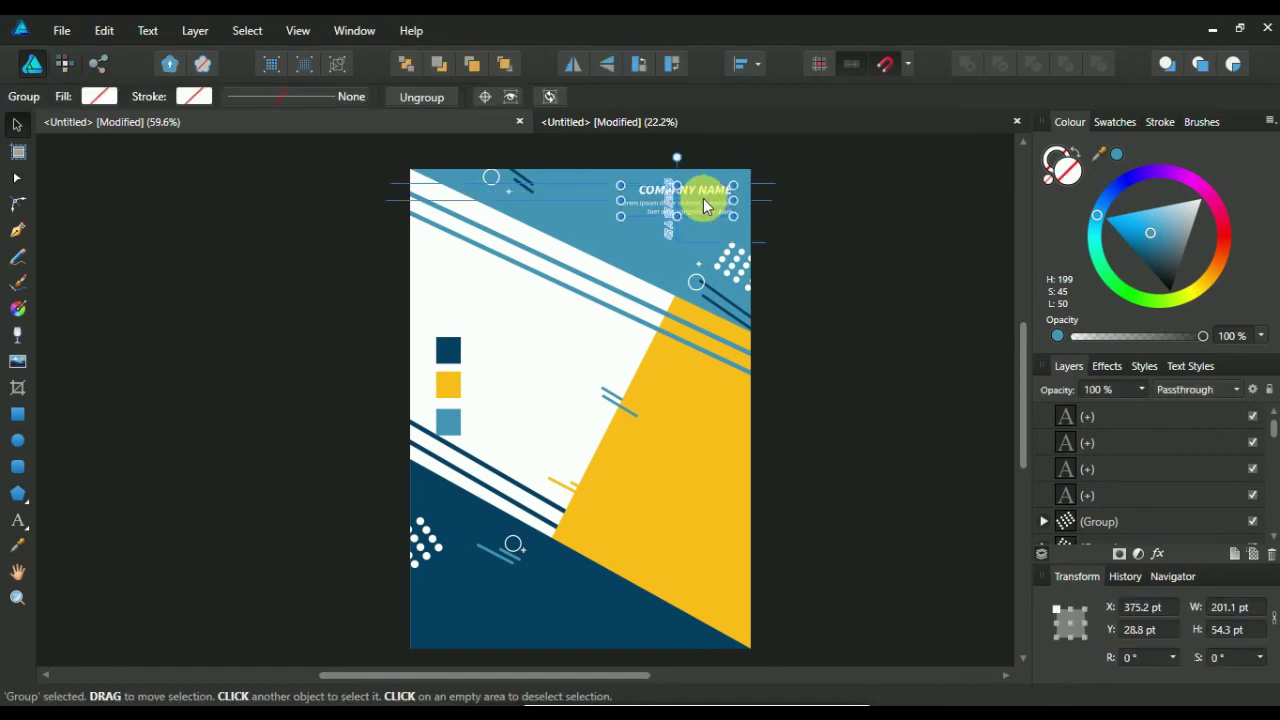
pyautogui.click(831, 242)
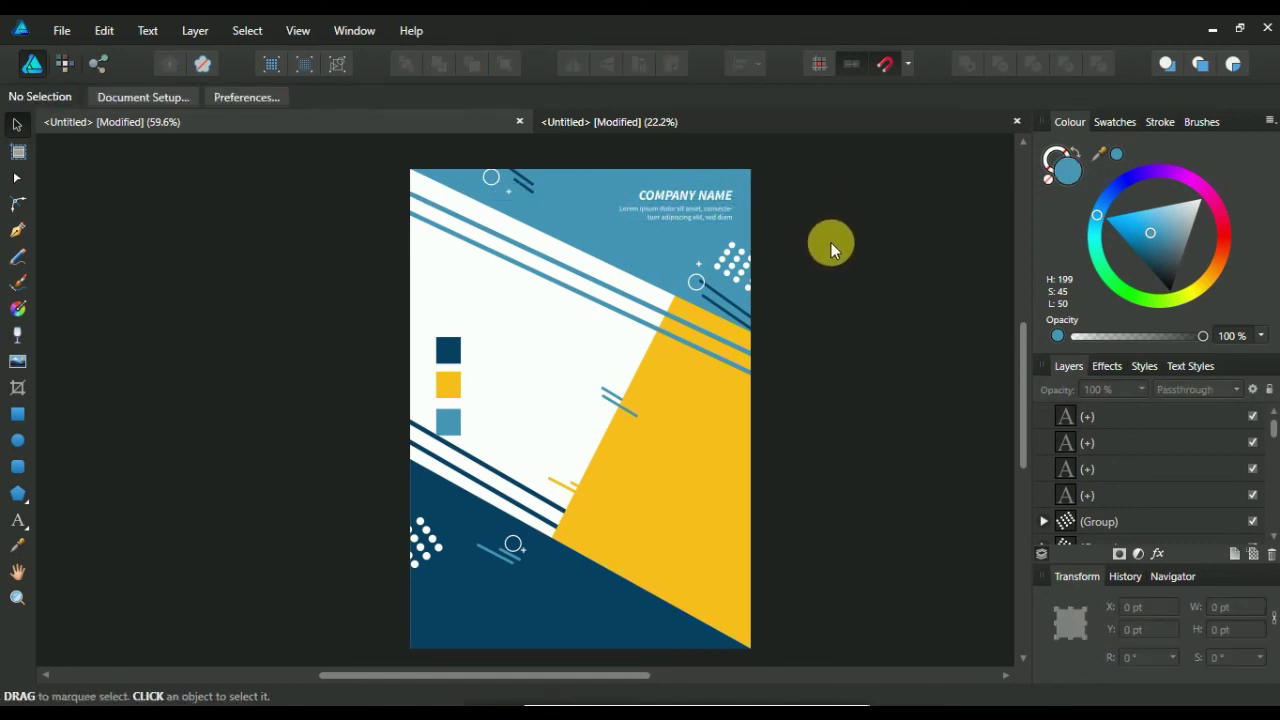
# Paste the '2020 ABSTRACT FLYER' heading into the flyer and move it onto the yellow block.
pyautogui.click(643, 121)
pyautogui.click(1104, 422)
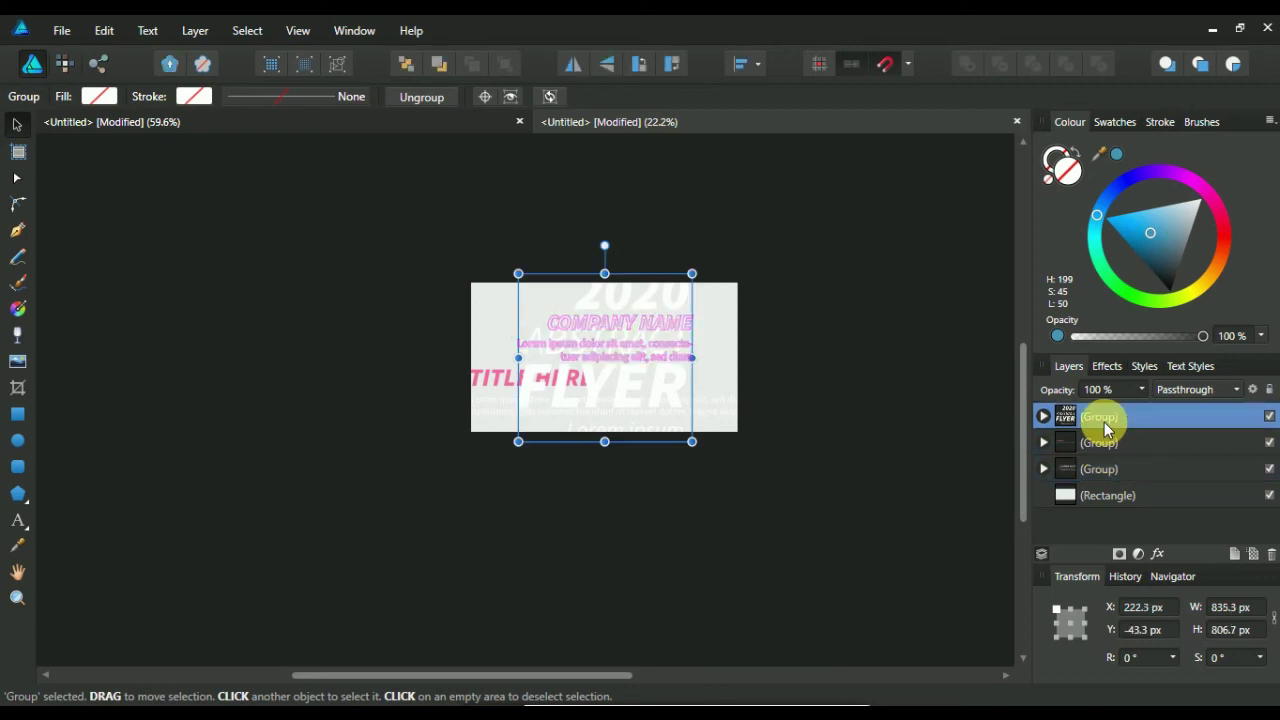
pyautogui.rightClick(1104, 422)
pyautogui.press('Escape')
pyautogui.click(474, 124)
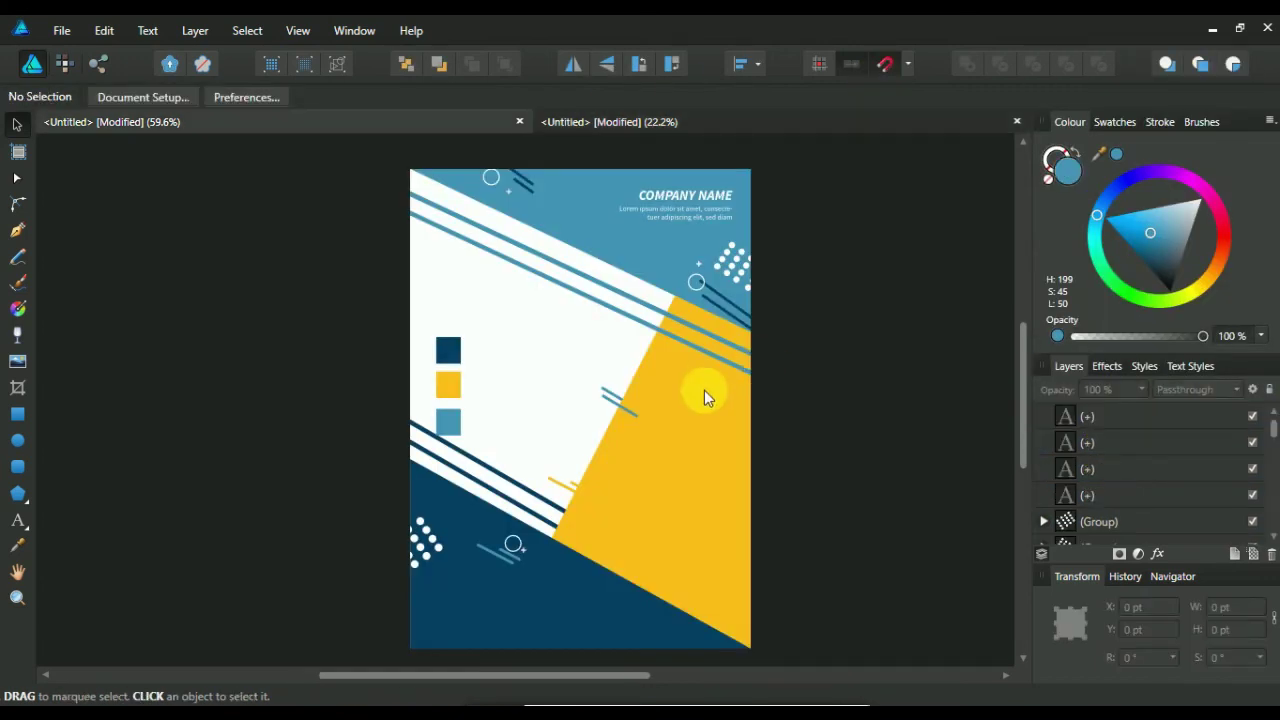
pyautogui.rightClick(718, 396)
pyautogui.press('Escape')
pyautogui.hotkey('ctrl', 'v')
pyautogui.moveTo(543, 255)
pyautogui.mouseDown()
pyautogui.moveTo(670, 458)
pyautogui.moveTo(689, 463)
pyautogui.mouseUp()
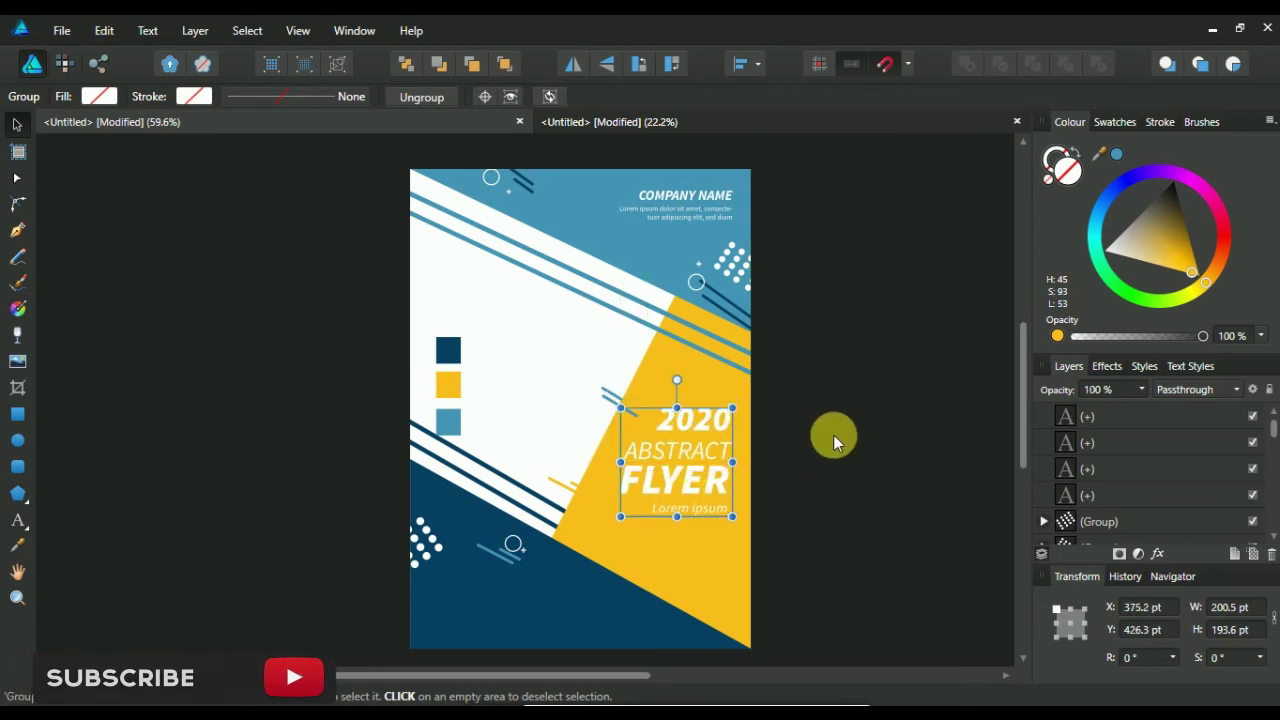
pyautogui.click(808, 311)
pyautogui.scroll(-1, 808, 311)
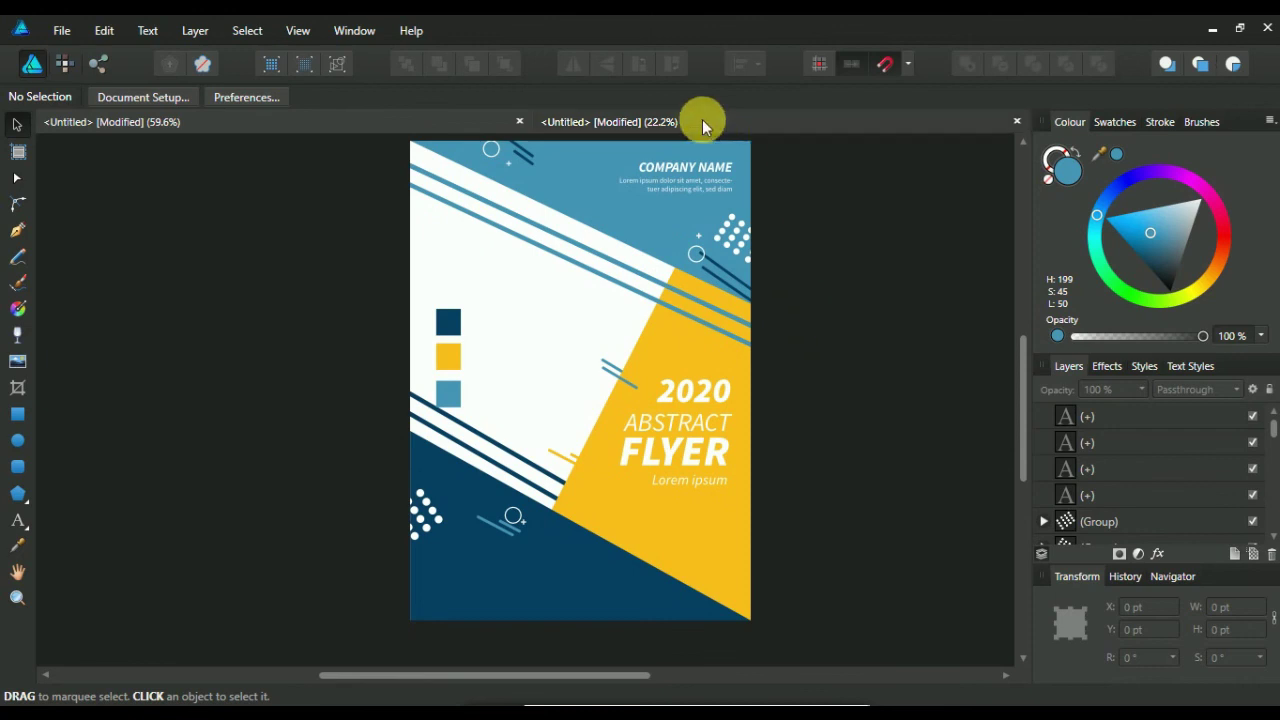
# Paste the pink TITLE HERE group with body text at the navy block's bottom left.
pyautogui.click(702, 121)
pyautogui.click(1137, 442)
pyautogui.rightClick(1150, 443)
pyautogui.click(1090, 104)
pyautogui.click(384, 123)
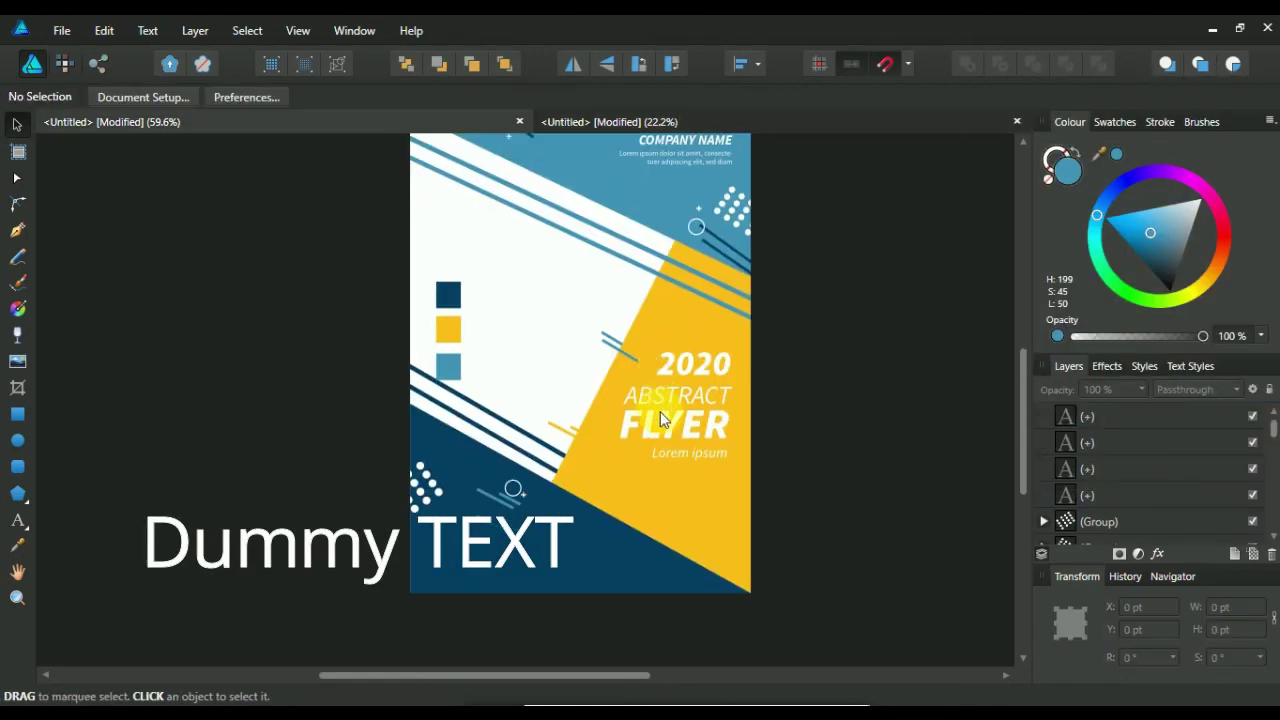
pyautogui.rightClick(545, 535)
pyautogui.click(571, 162)
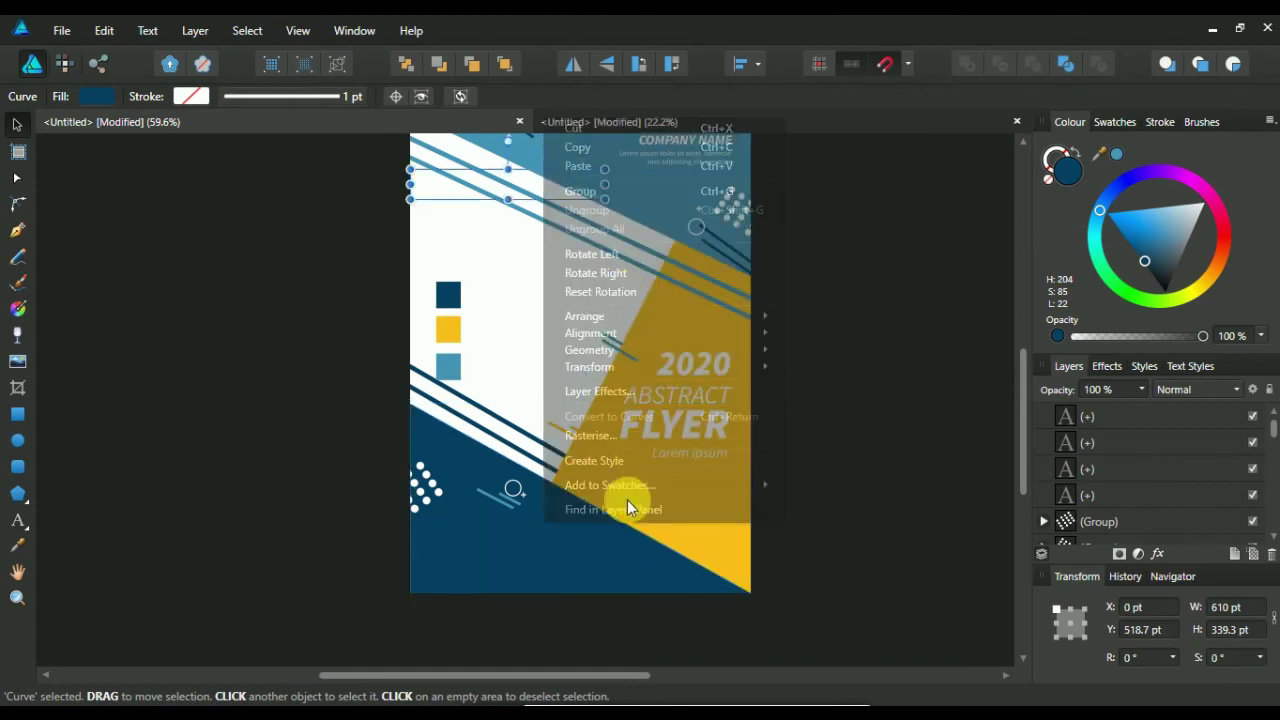
pyautogui.moveTo(523, 203)
pyautogui.mouseDown()
pyautogui.moveTo(540, 555)
pyautogui.moveTo(532, 548)
pyautogui.mouseUp()
pyautogui.click(477, 509)
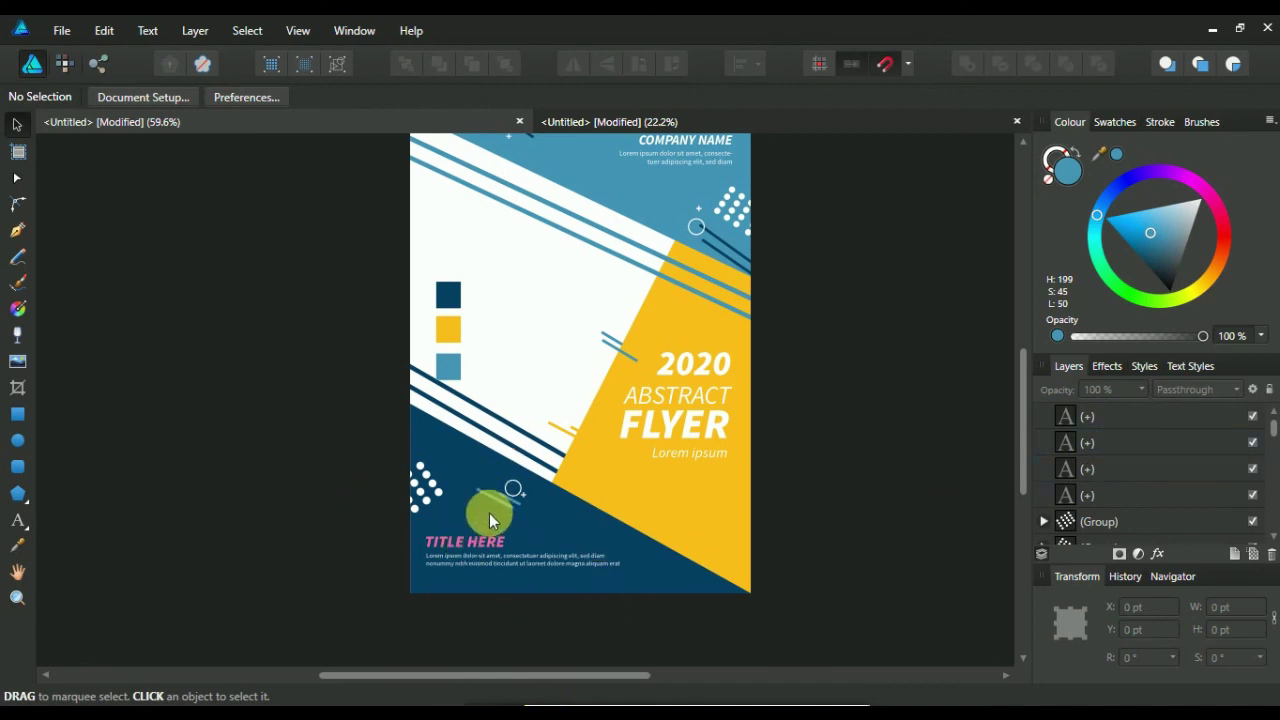
pyautogui.scroll(3, 489, 513)
pyautogui.scroll(-2, 645, 577)
pyautogui.click(514, 465)
# Select all the letters of the TITLE HERE heading to make them yellow.
pyautogui.scroll(3, 508, 462)
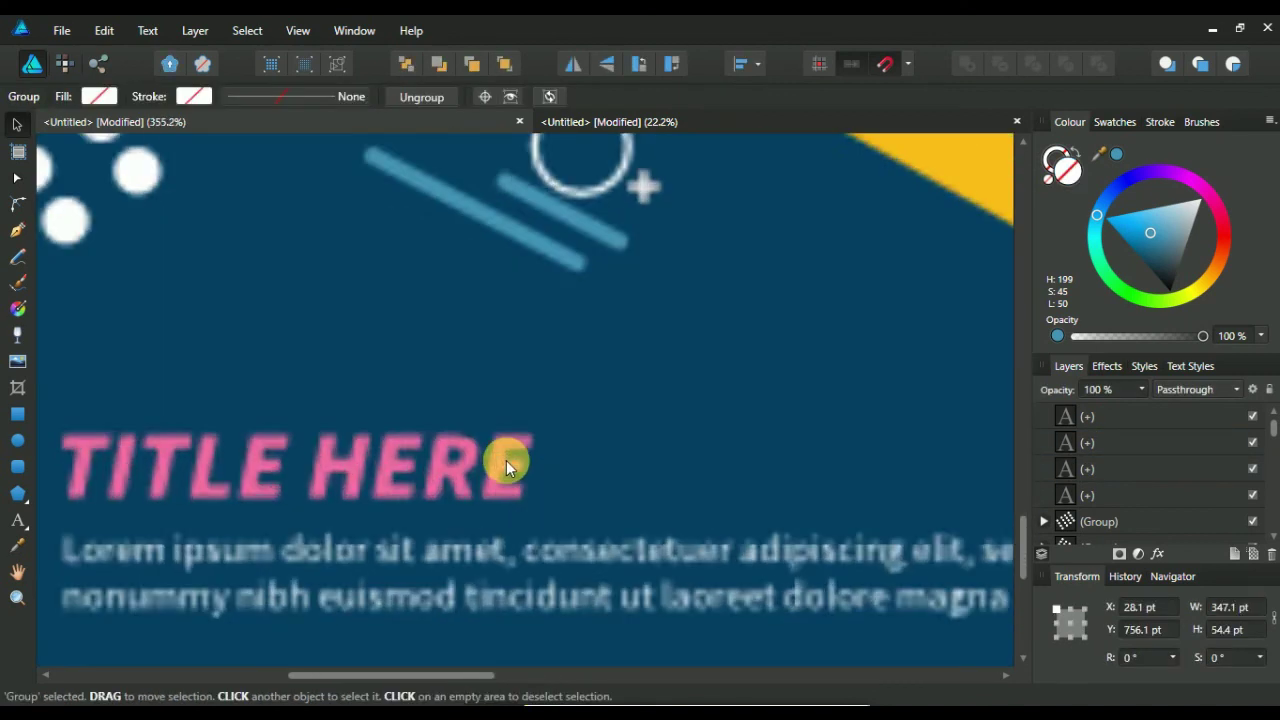
pyautogui.hscroll(-3, 706, 346)
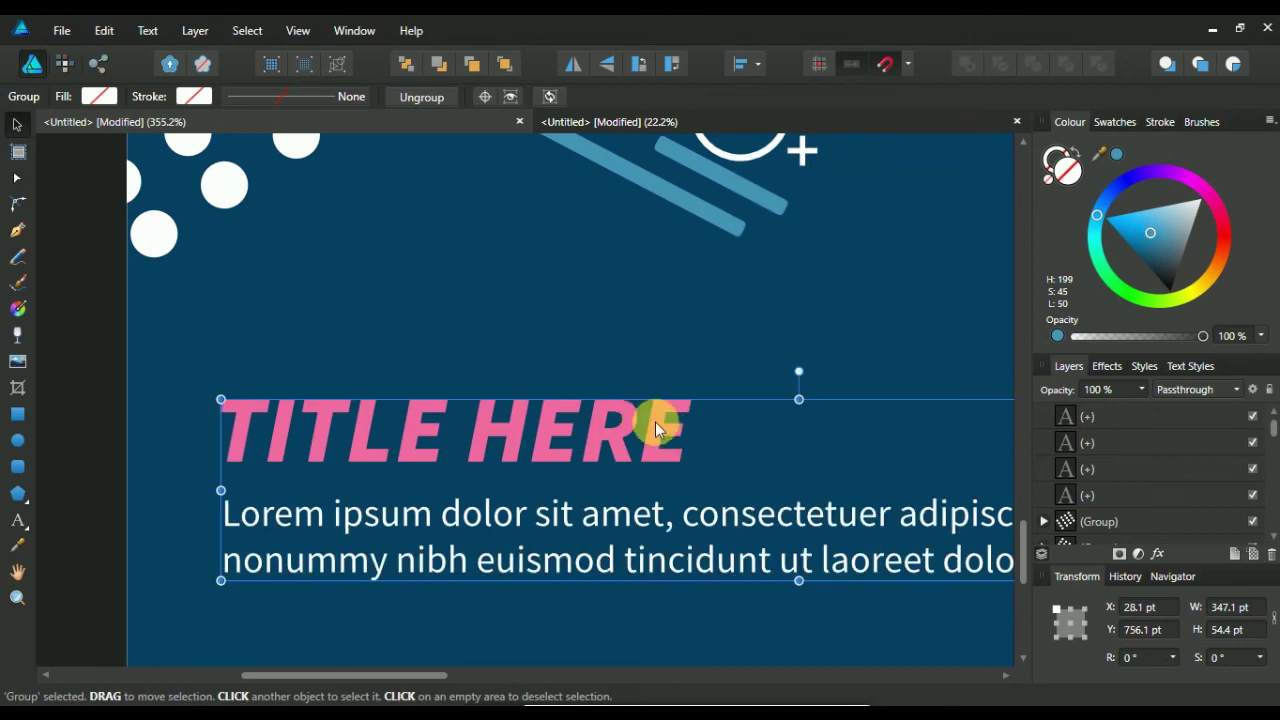
pyautogui.doubleClick(651, 434)
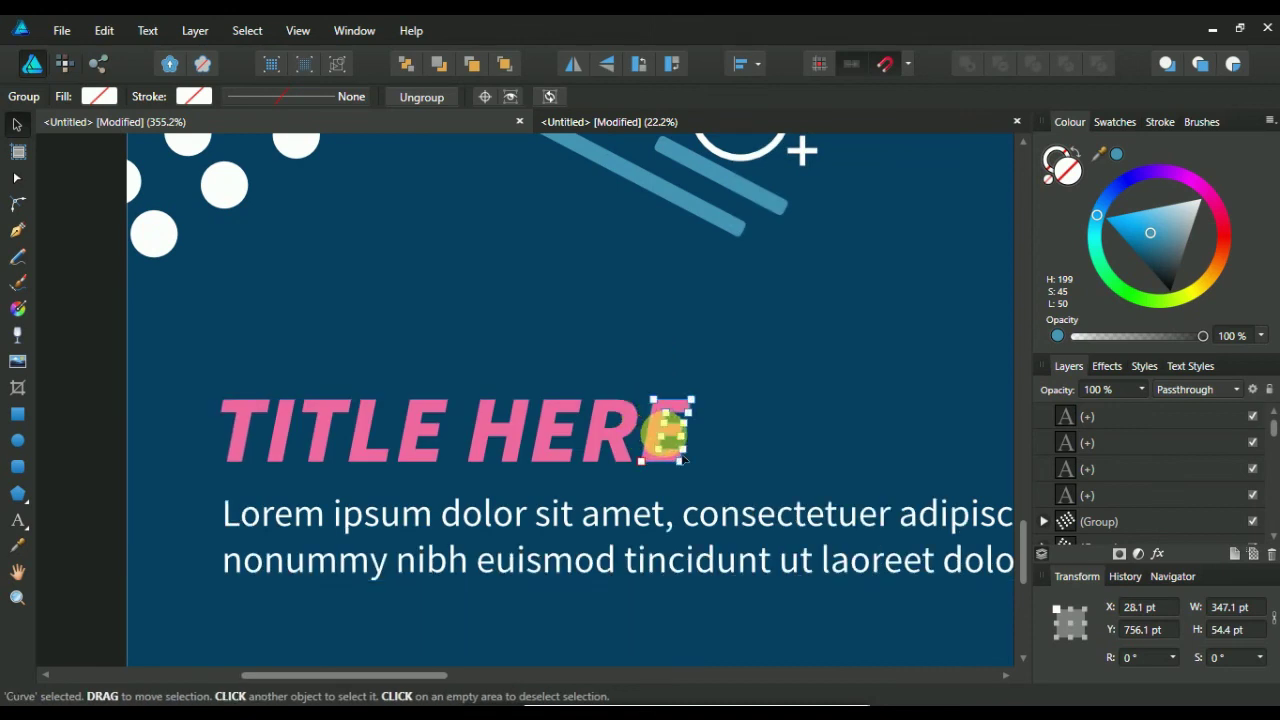
pyautogui.press('v')
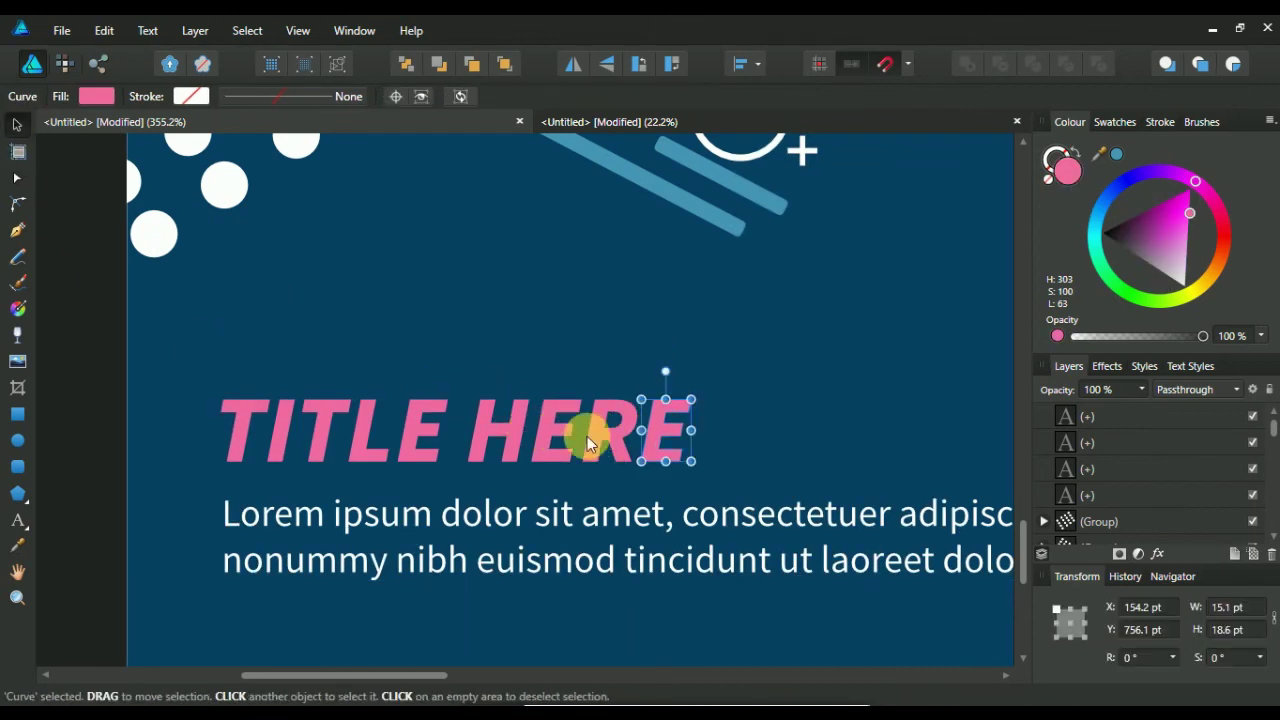
pyautogui.keyDown('shift'); pyautogui.click(410, 423); pyautogui.keyUp('shift')
# Hide the interface and pan around to preview the whole flyer.
pyautogui.keyDown('ctrl'); pyautogui.scroll(-6, 718, 339); pyautogui.keyUp('ctrl')
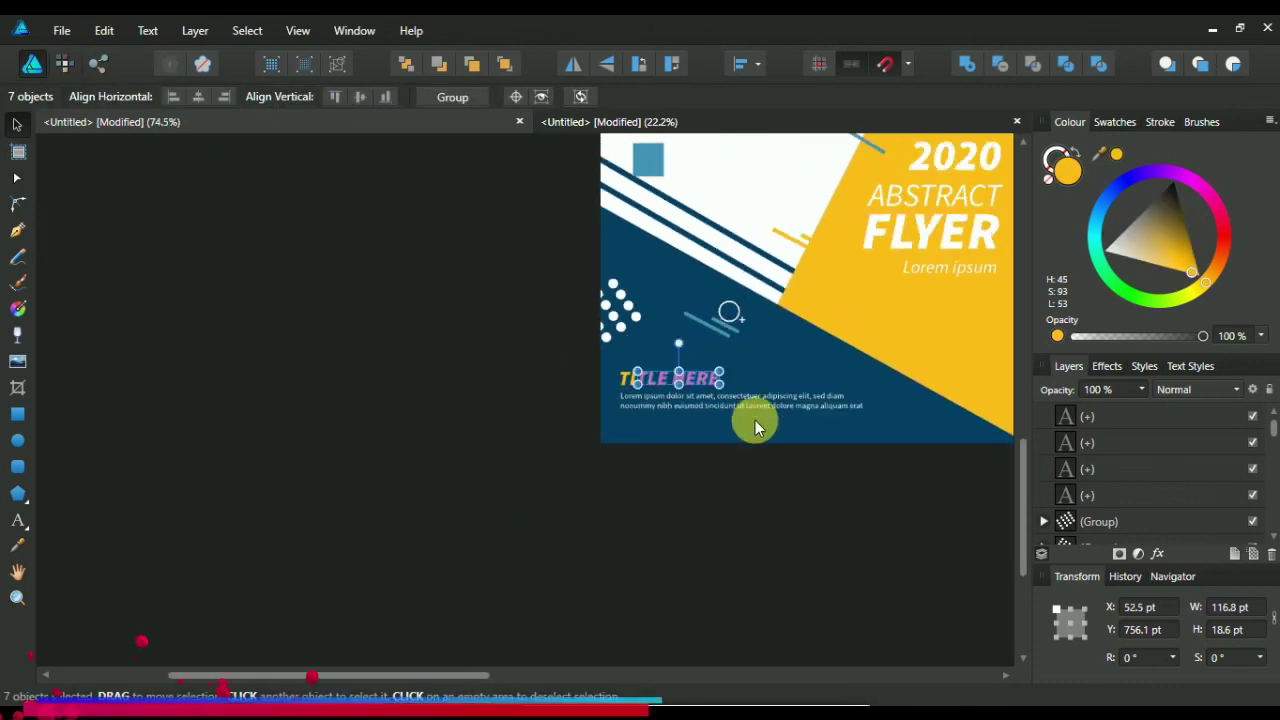
pyautogui.press('Tab')
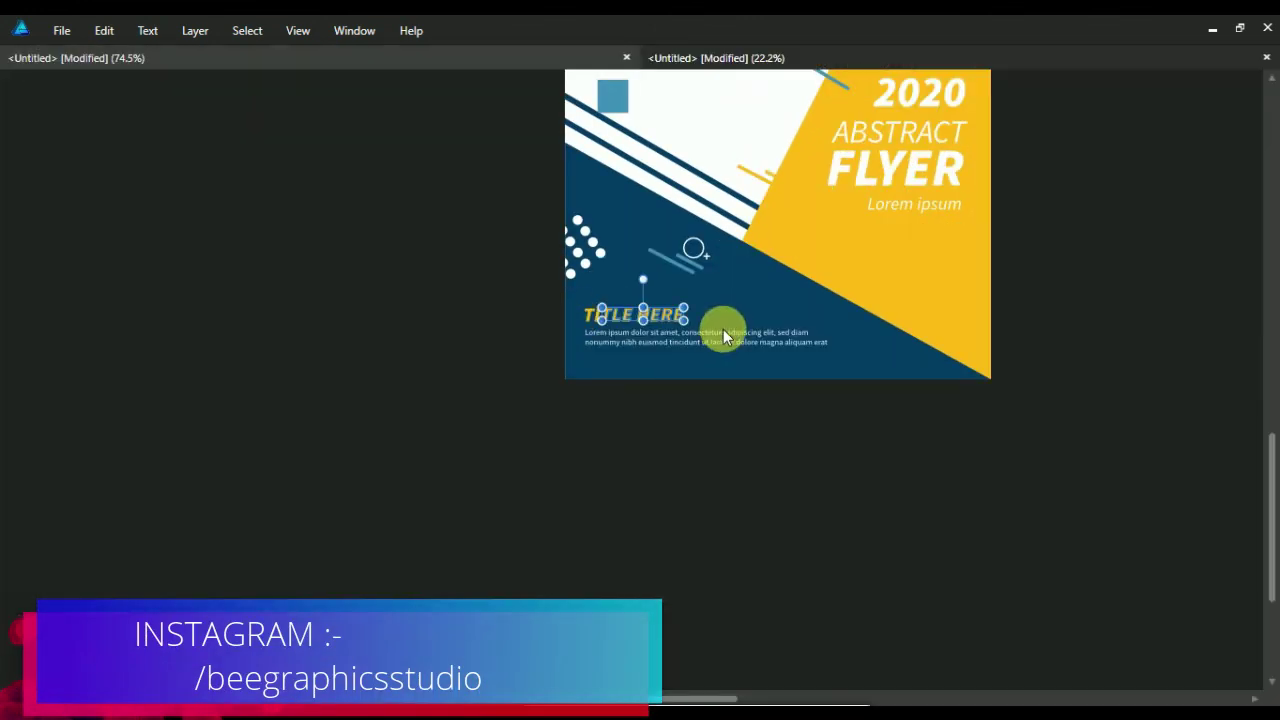
pyautogui.keyDown('ctrl'); pyautogui.scroll(2, 947, 319); pyautogui.keyUp('ctrl')
pyautogui.keyDown('ctrl'); pyautogui.scroll(-3, 920, 303); pyautogui.keyUp('ctrl')
pyautogui.keyDown('ctrl'); pyautogui.scroll(-2, 920, 303); pyautogui.keyUp('ctrl')
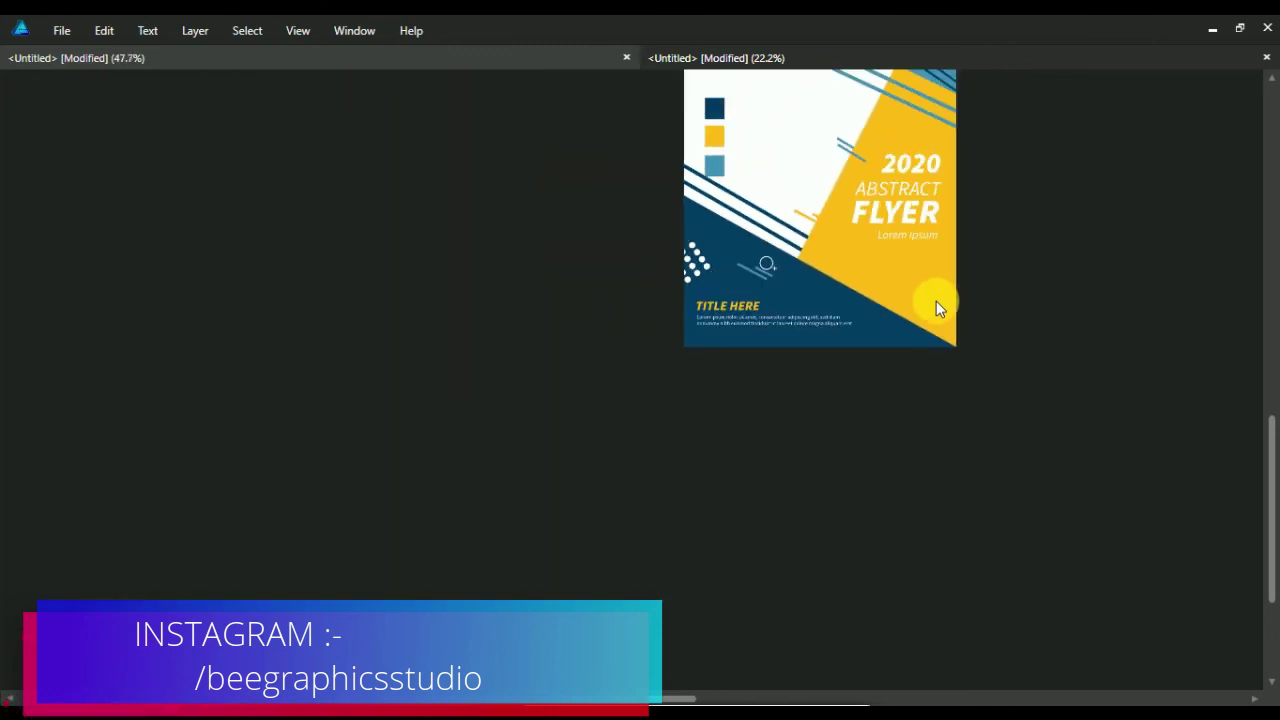
pyautogui.moveTo(1006, 333); pyautogui.dragTo(771, 414)
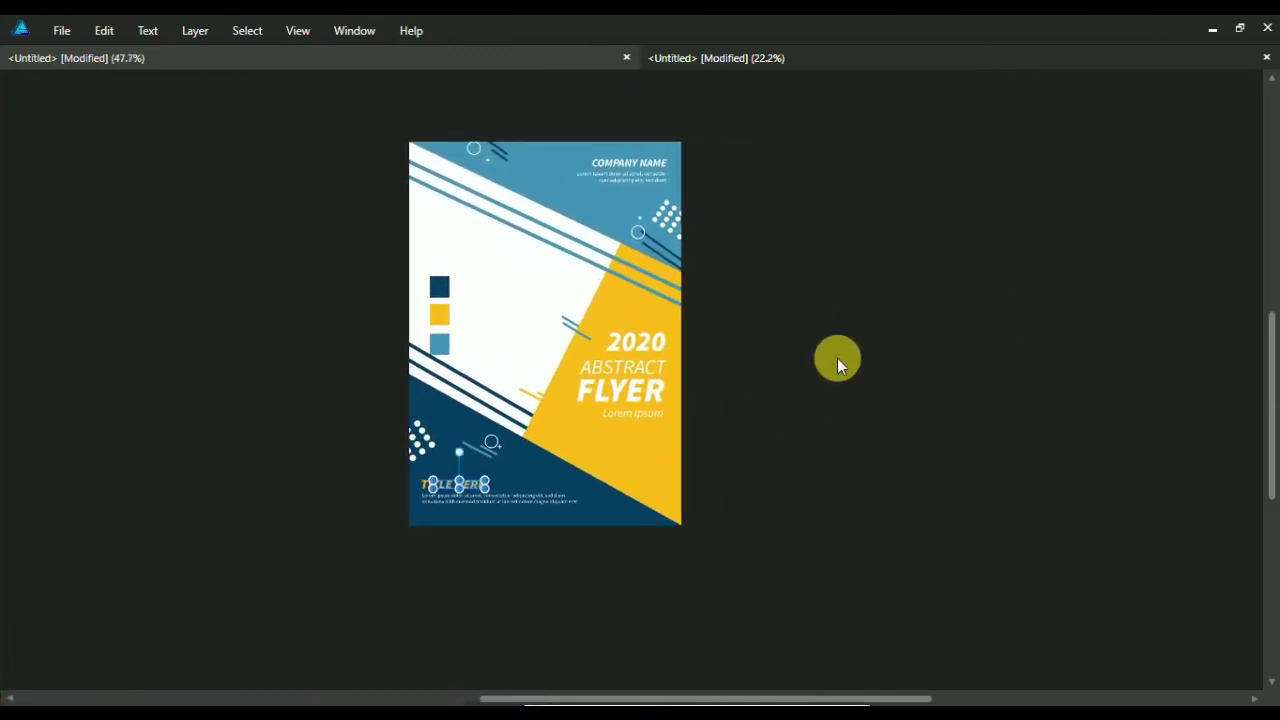
pyautogui.keyDown('ctrl'); pyautogui.scroll(1, 834, 357); pyautogui.keyUp('ctrl')
pyautogui.press('Tab')
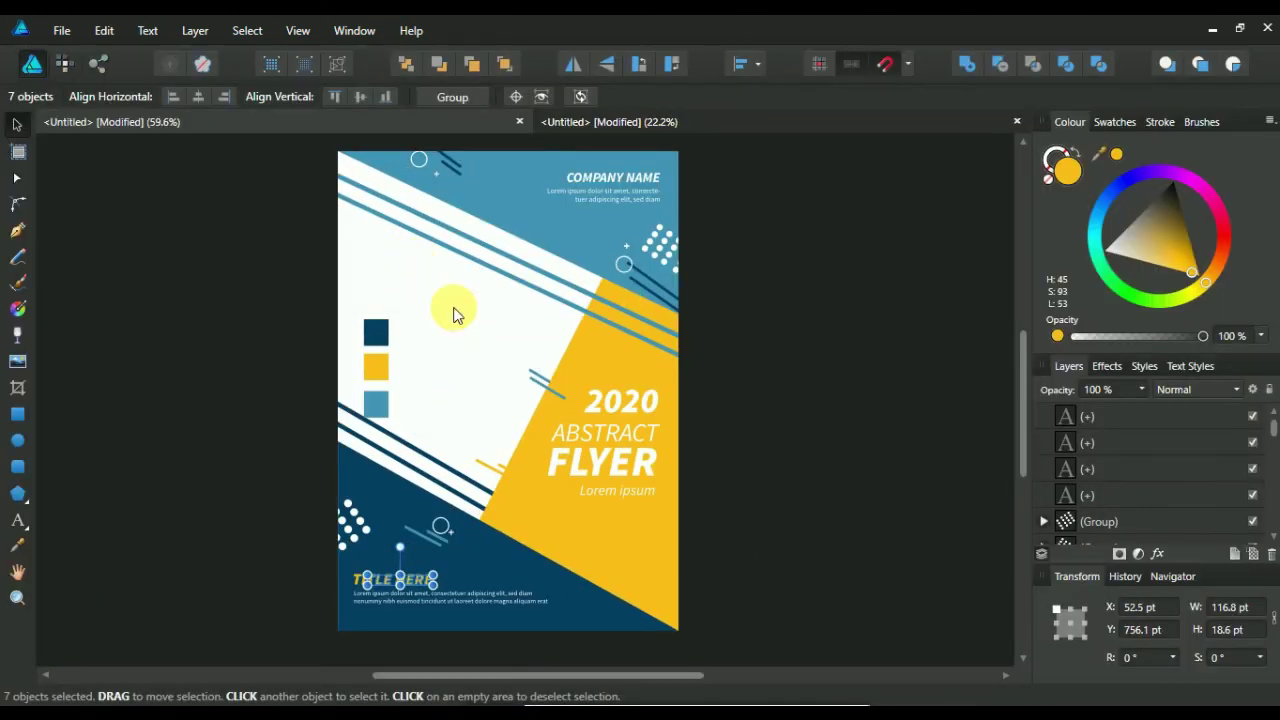
# Select the three small colour squares in the white area, then start opening a file.
pyautogui.click(373, 340)
pyautogui.click(376, 370)
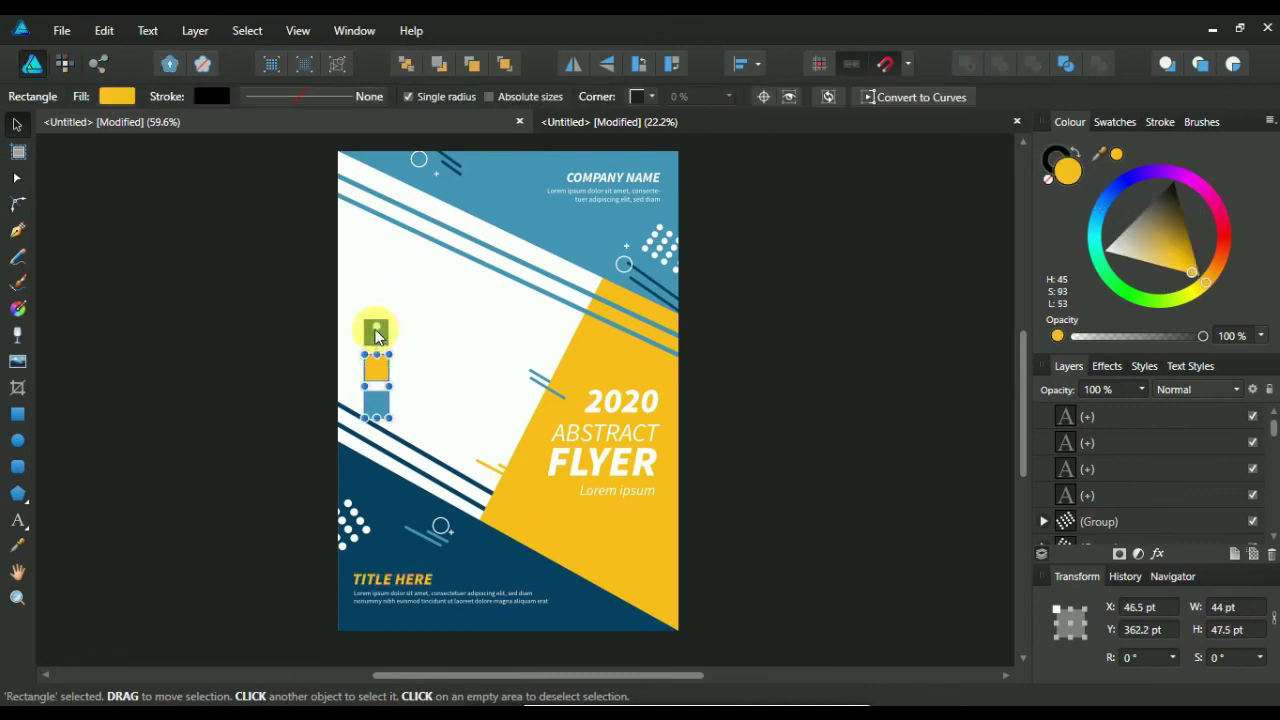
pyautogui.moveTo(358, 428); pyautogui.dragTo(396, 308)
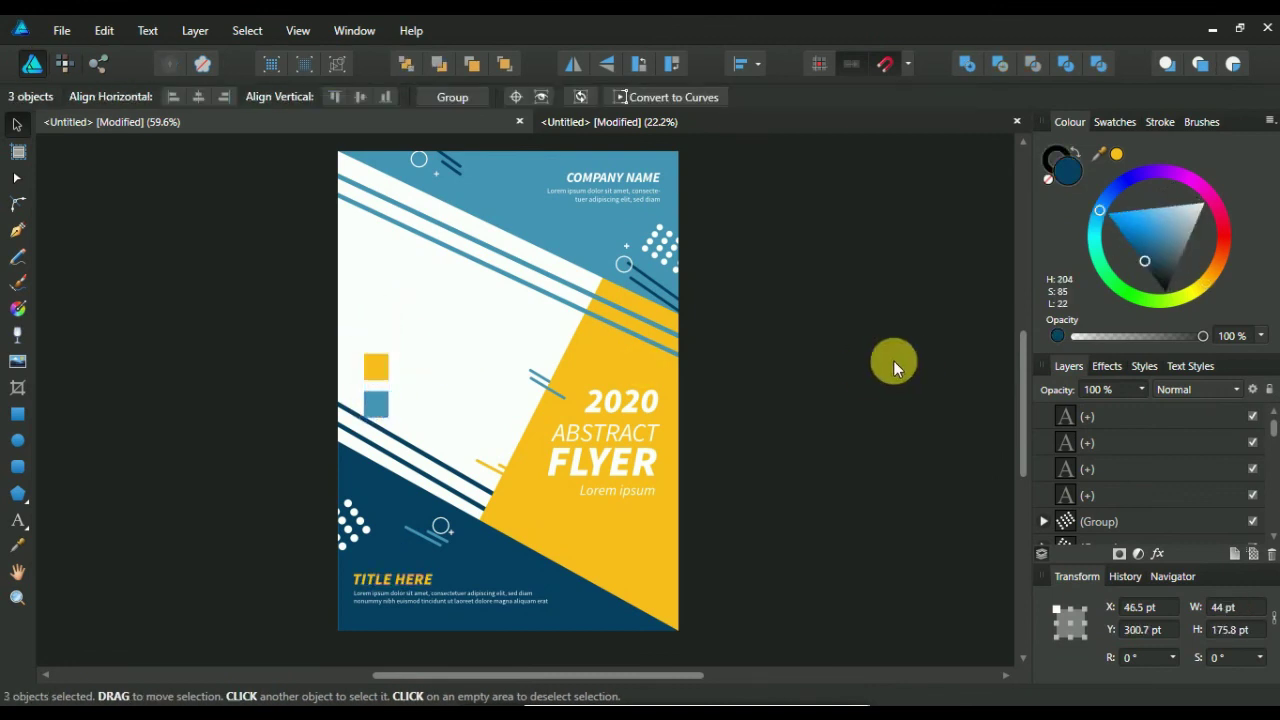
pyautogui.click(893, 360)
pyautogui.click(61, 30)
pyautogui.click(86, 118)
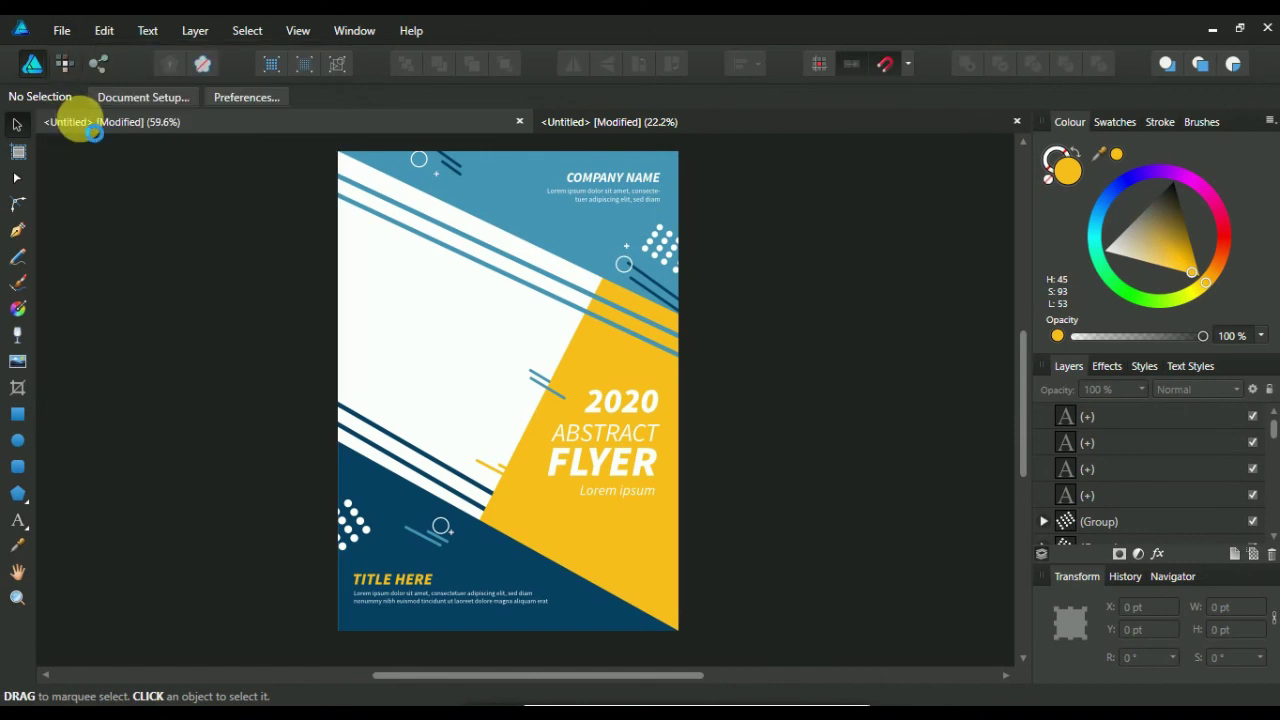
# Open the woman-min.png image from Local Disk (E:).
pyautogui.click(229, 258)
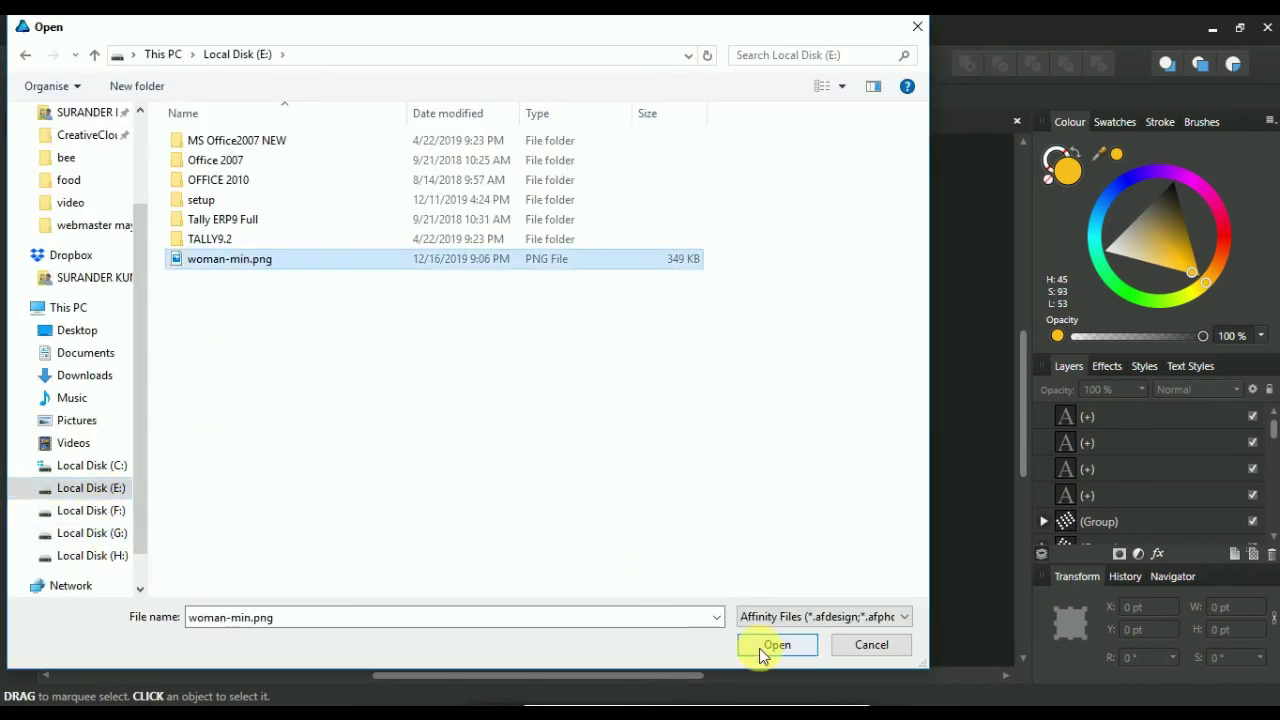
pyautogui.click(760, 650)
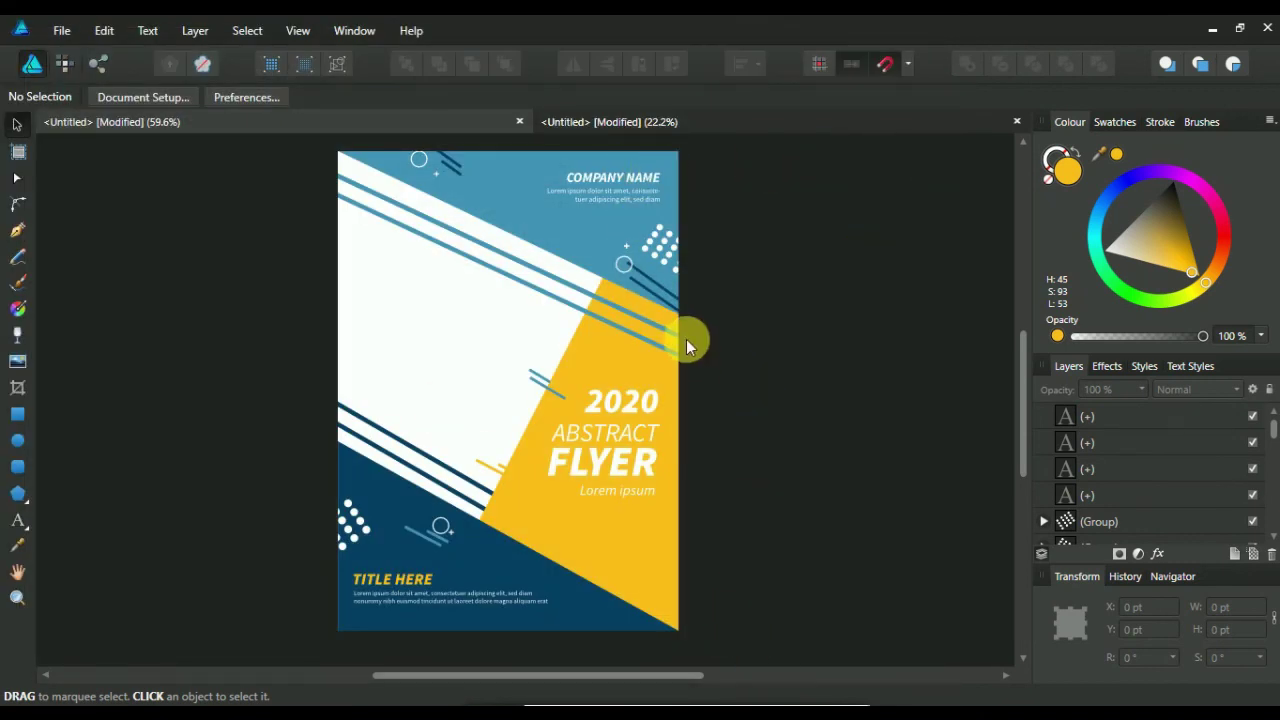